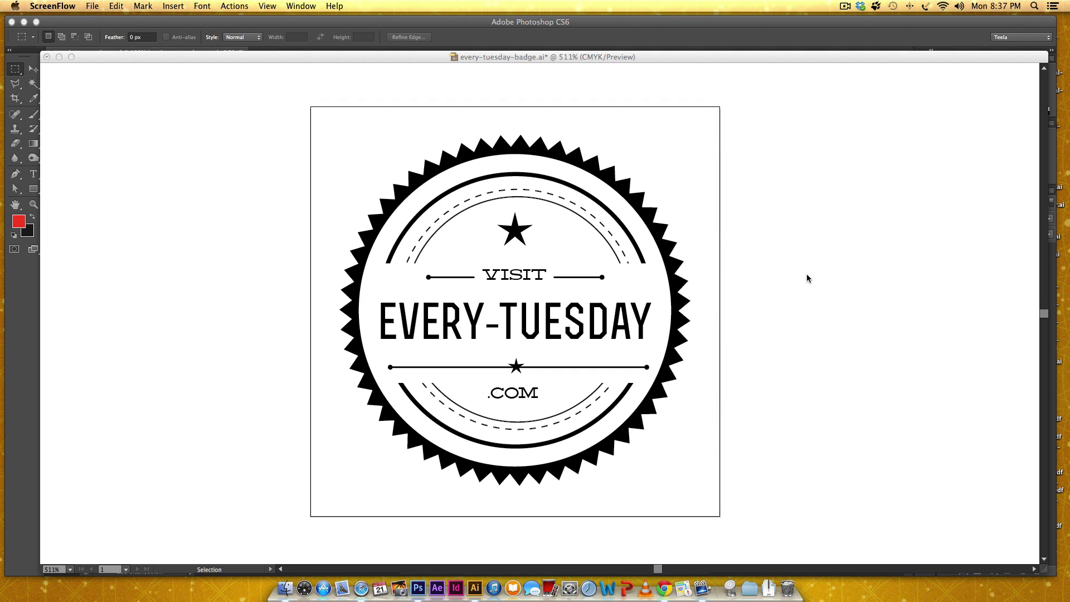
# Step: Switch from the Illustrator badge to Photoshop and scroll through the stationer-preview.psd mockups
pyautogui.click(753, 176)
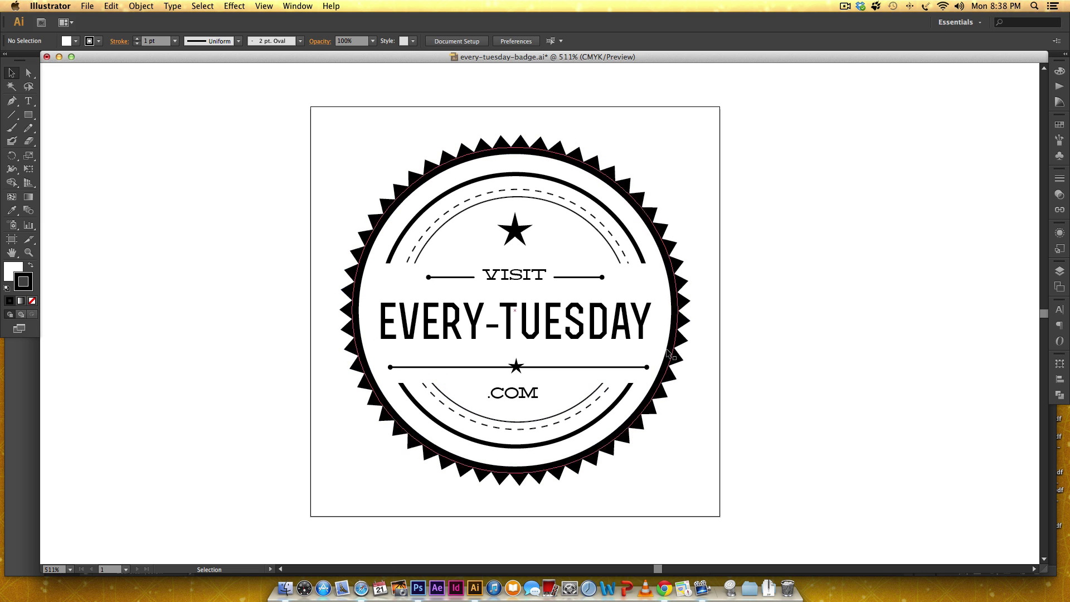
pyautogui.click(418, 588)
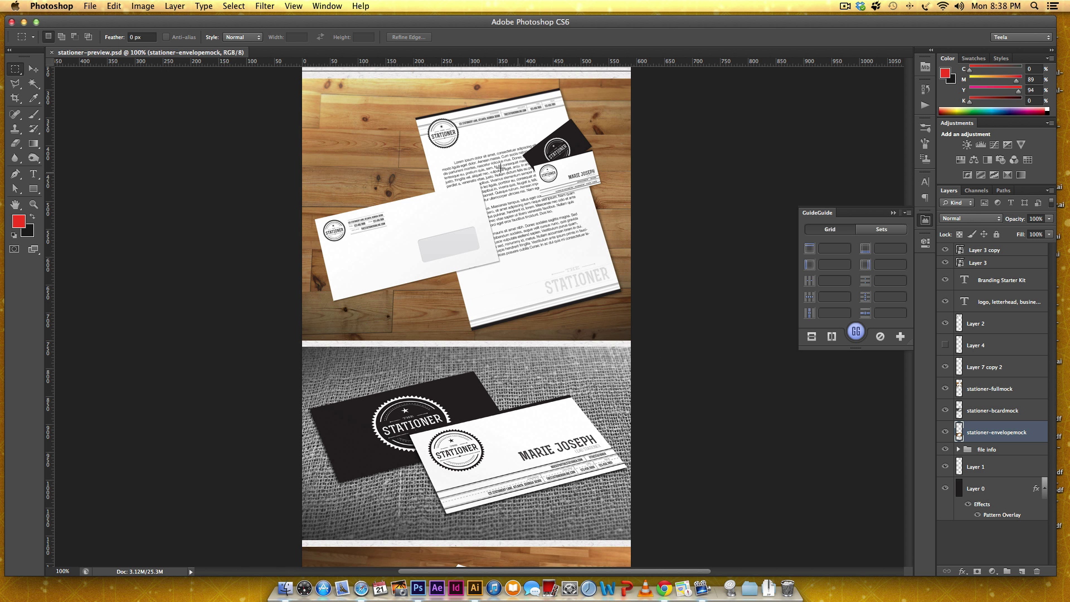
pyautogui.scroll(-5, 480, 484)
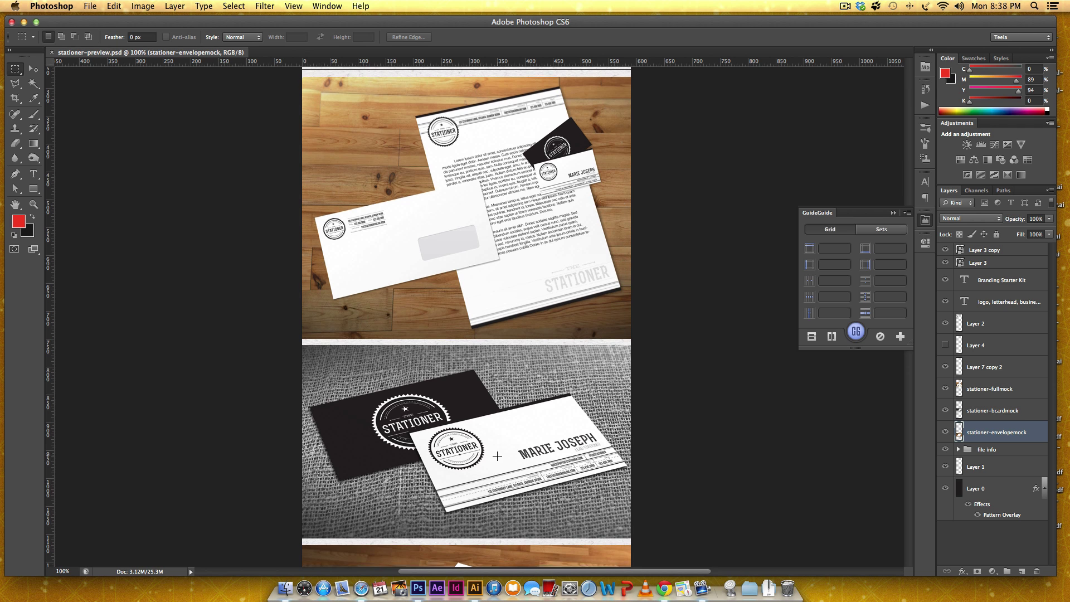
pyautogui.scroll(5, 498, 456)
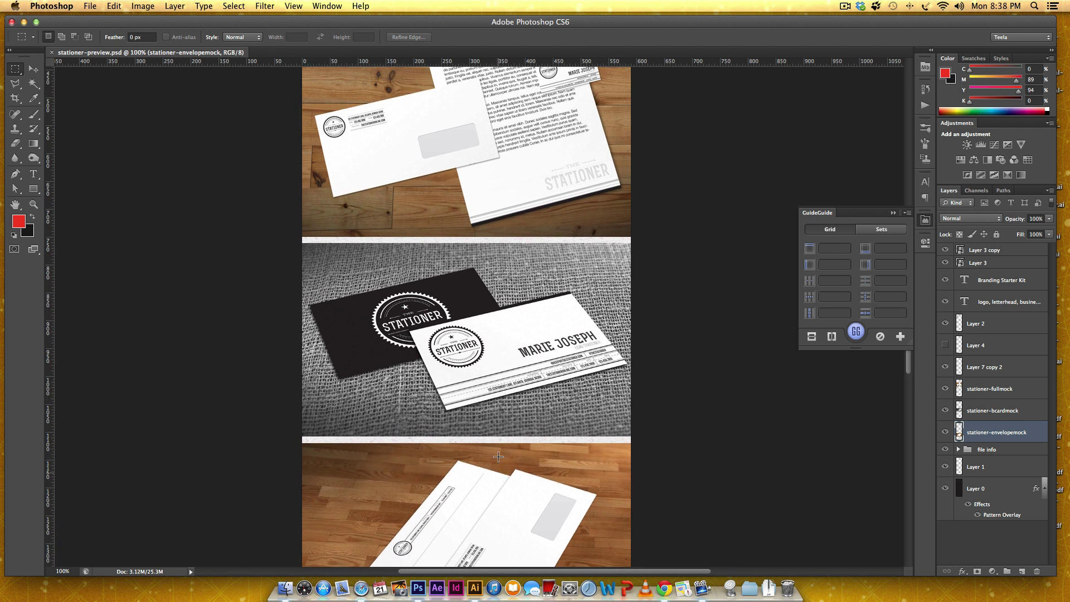
# Step: Back in Illustrator, draw a five-point star about 0.52 × 0.5 in right of the badge
pyautogui.click(475, 587)
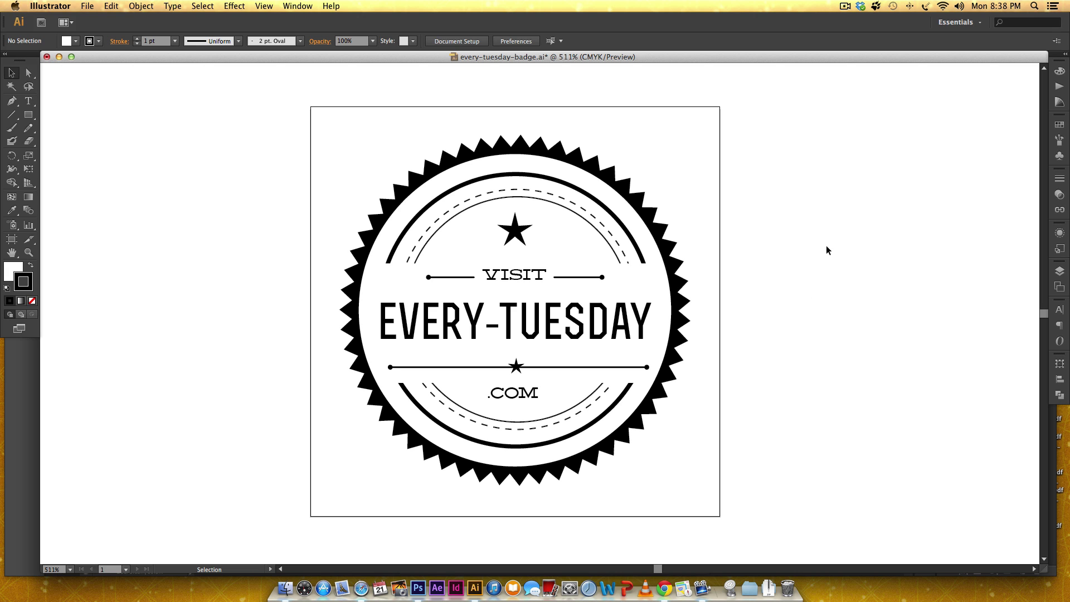
pyautogui.moveTo(831, 267); pyautogui.dragTo(607, 261)
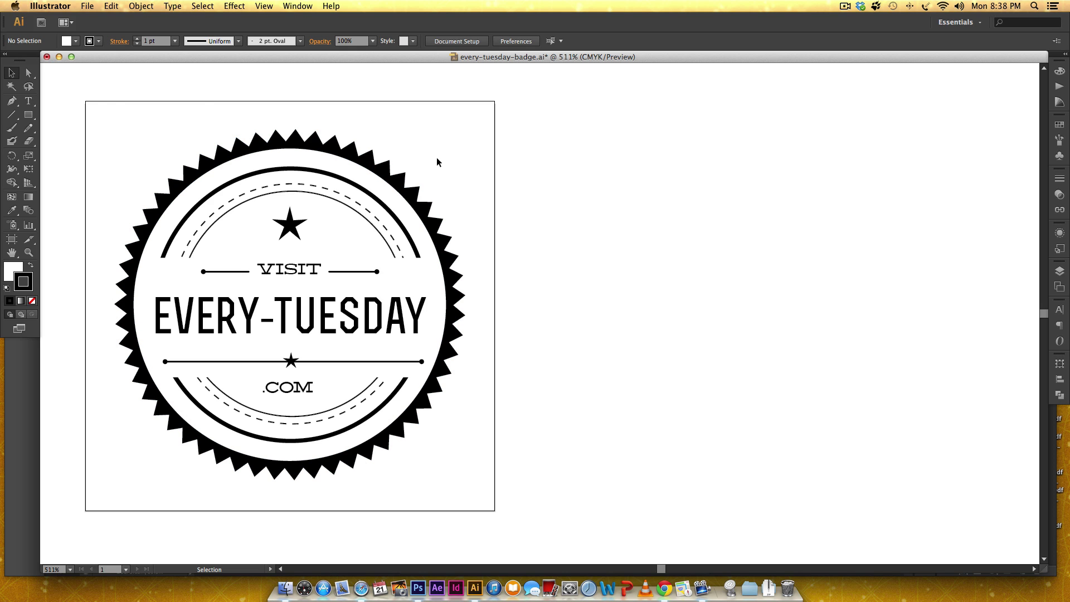
pyautogui.click(29, 114)
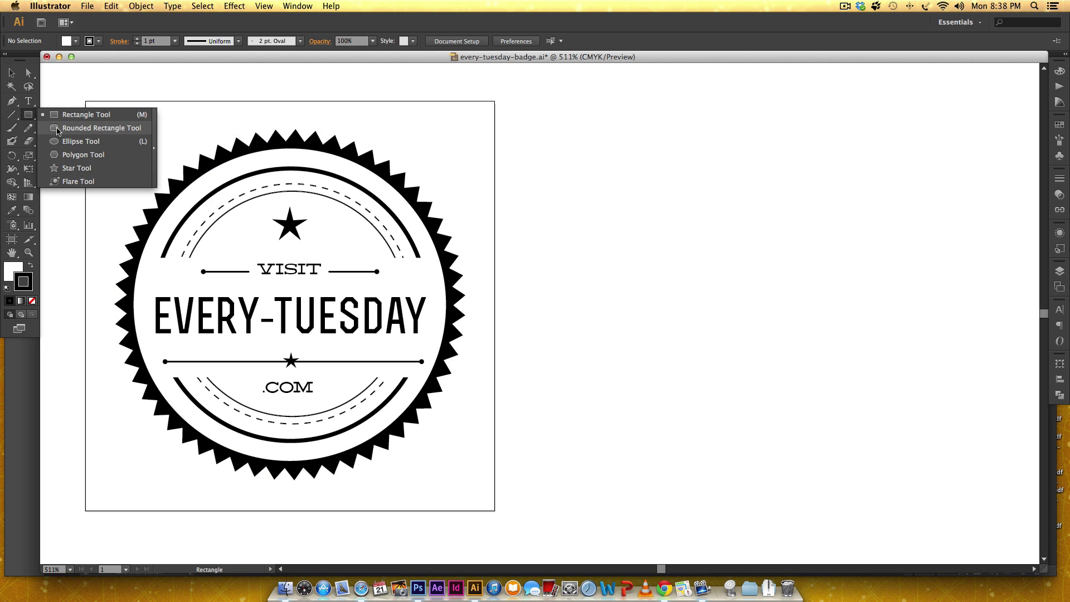
pyautogui.click(65, 168)
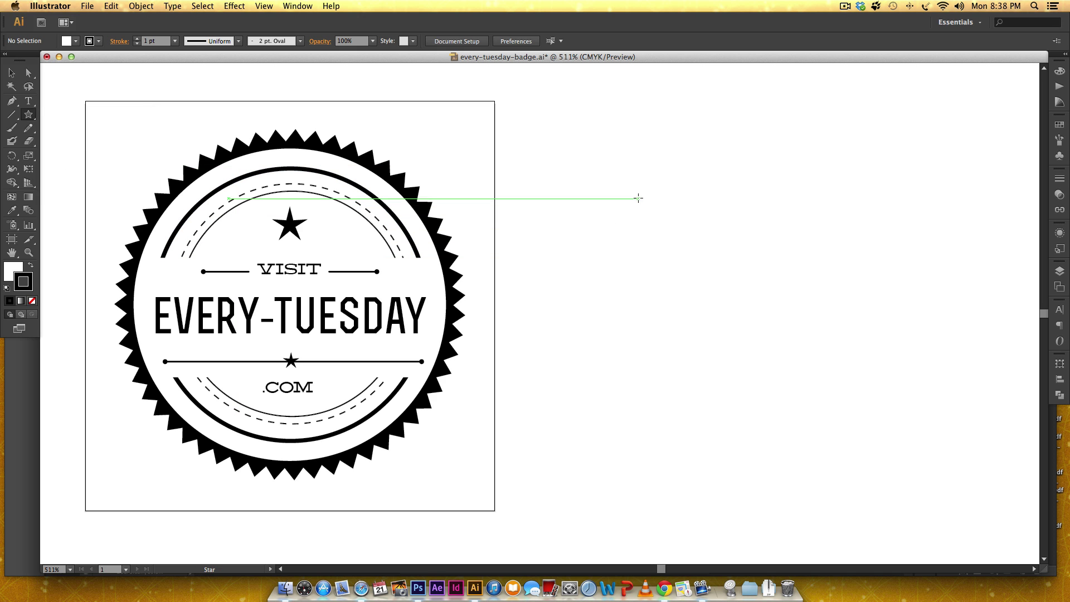
pyautogui.moveTo(637, 197); pyautogui.dragTo(741, 163)
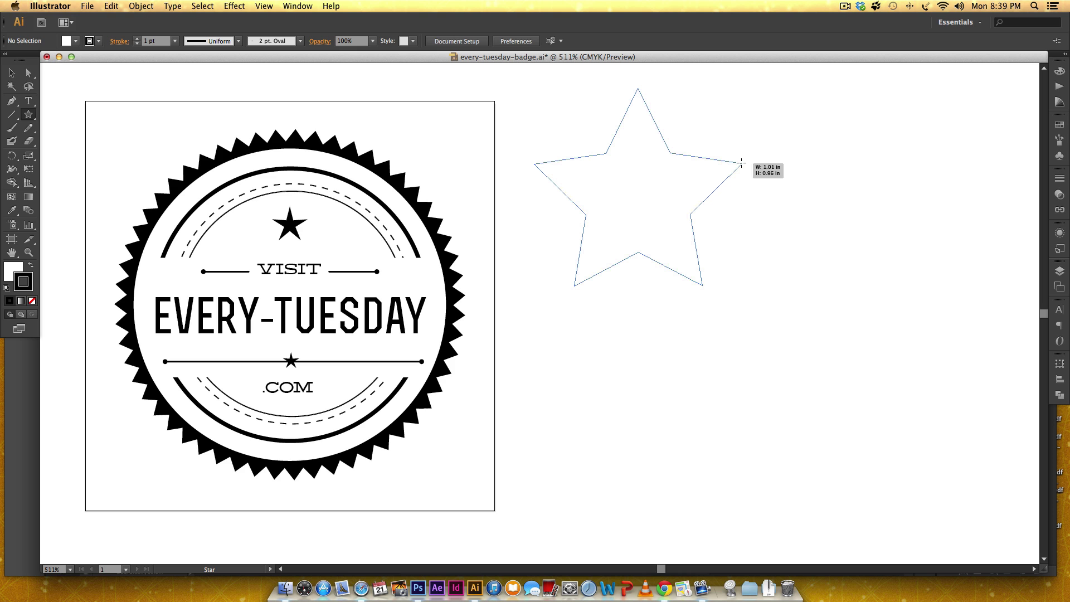
pyautogui.moveTo(742, 163); pyautogui.dragTo(628, 184)
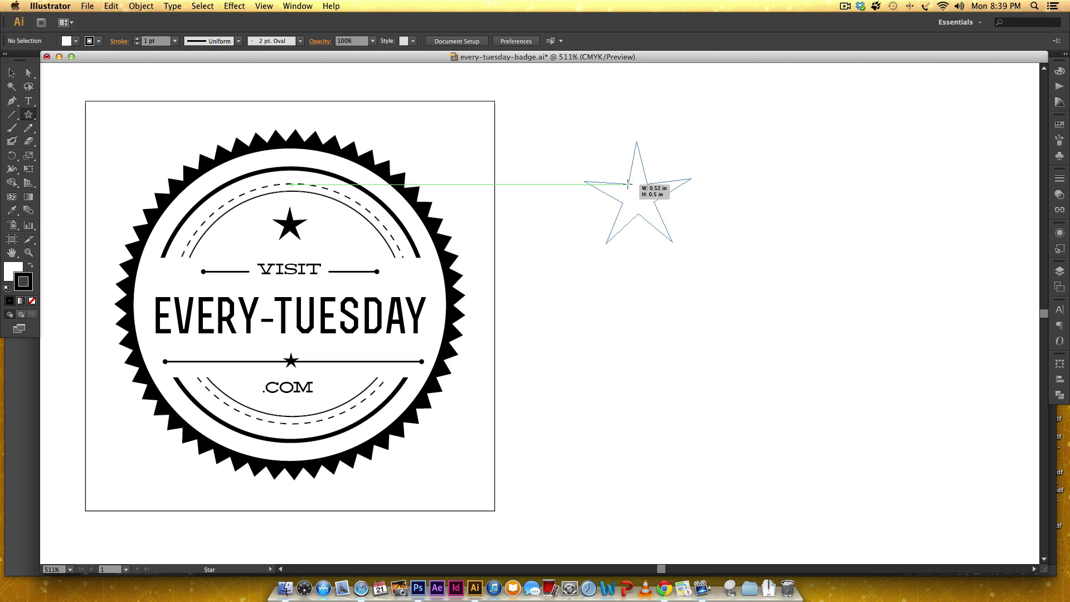
pyautogui.moveTo(628, 184); pyautogui.dragTo(635, 184)
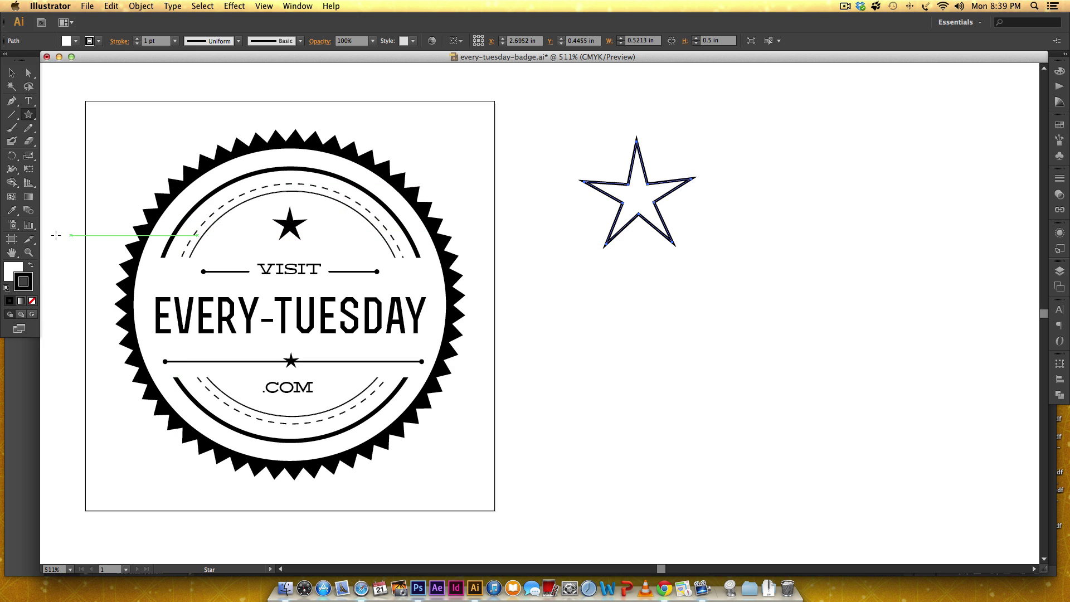
# Step: Make the star solid black with no stroke, then move and slightly shrink it
pyautogui.click(12, 269)
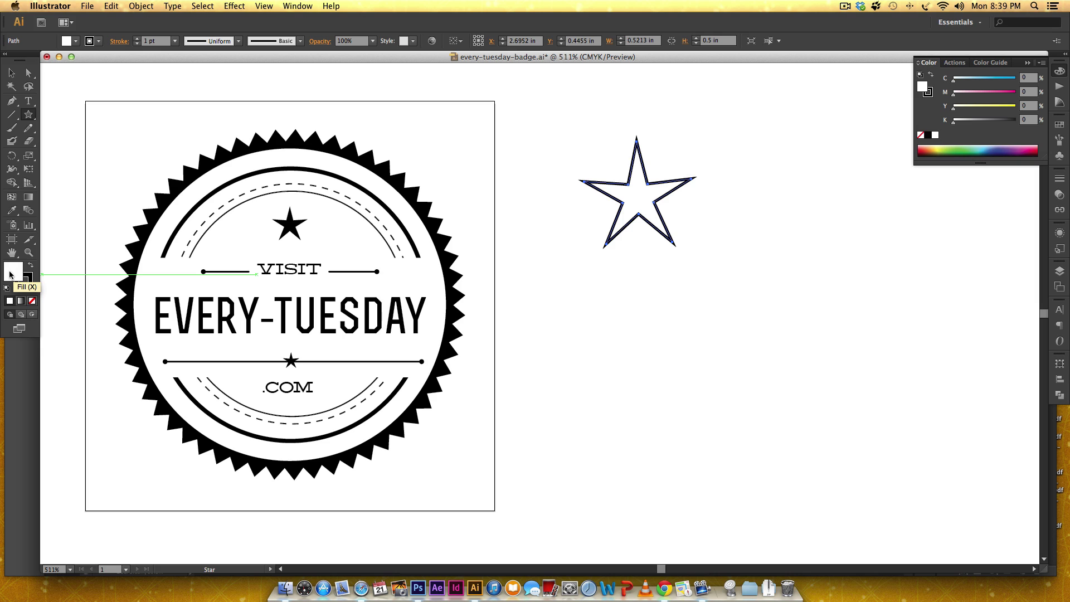
pyautogui.click(33, 301)
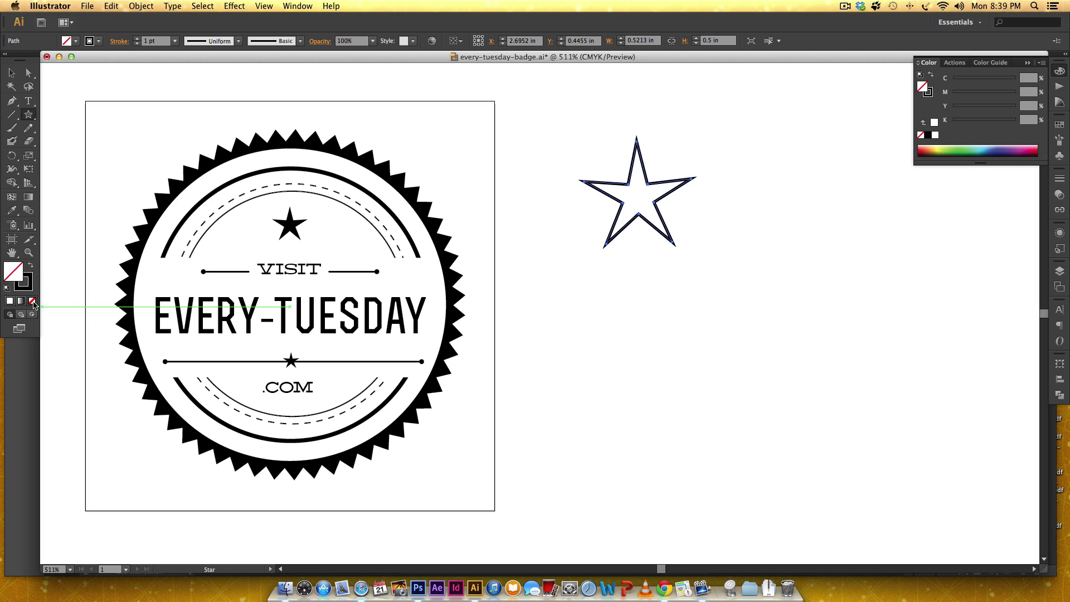
pyautogui.click(33, 269)
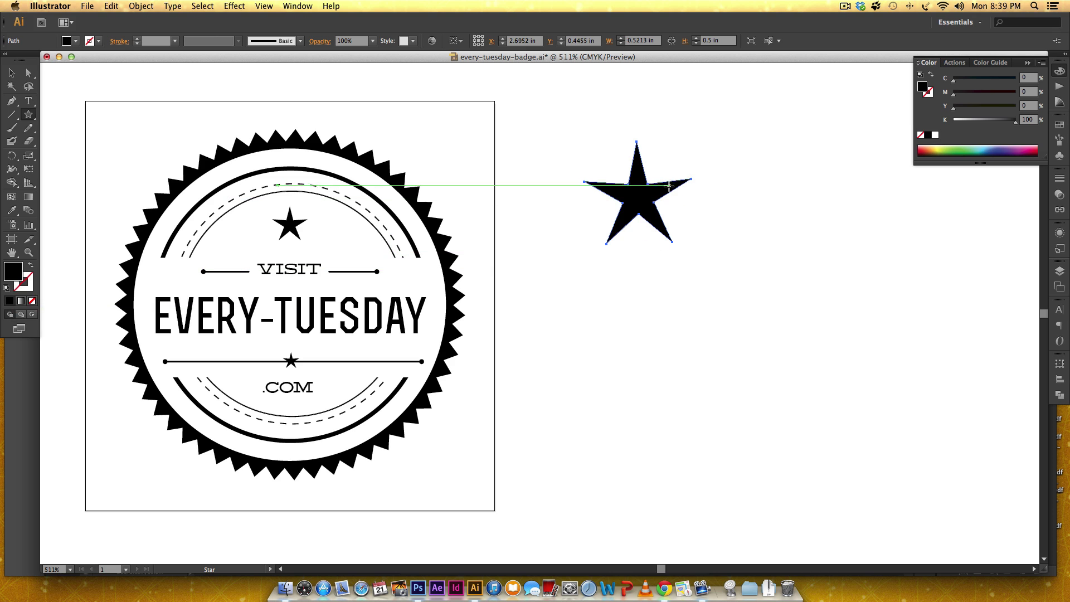
pyautogui.press('v')
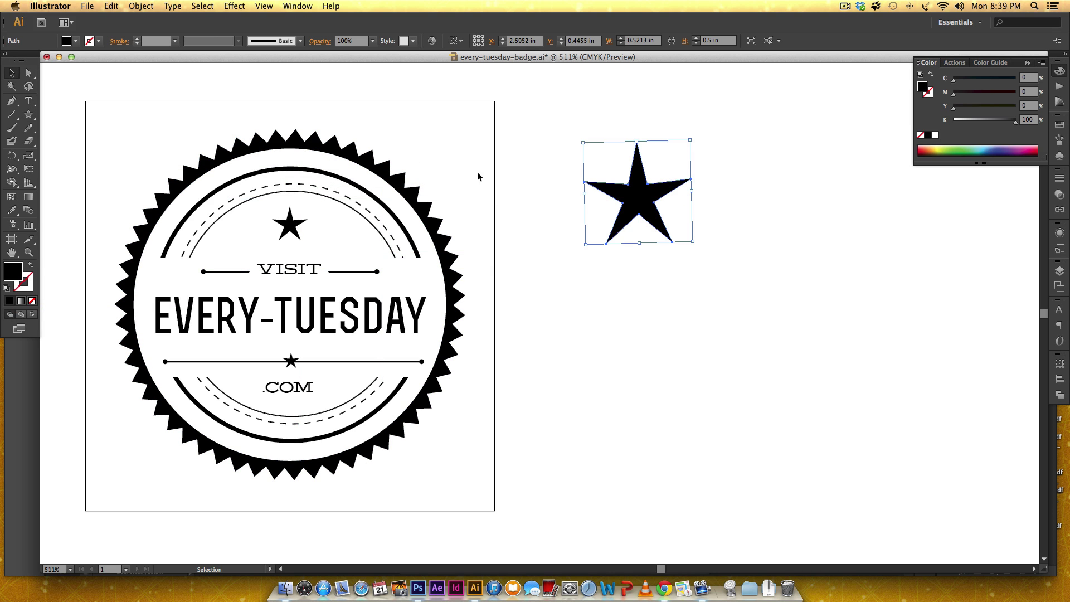
pyautogui.moveTo(669, 207); pyautogui.dragTo(716, 198)
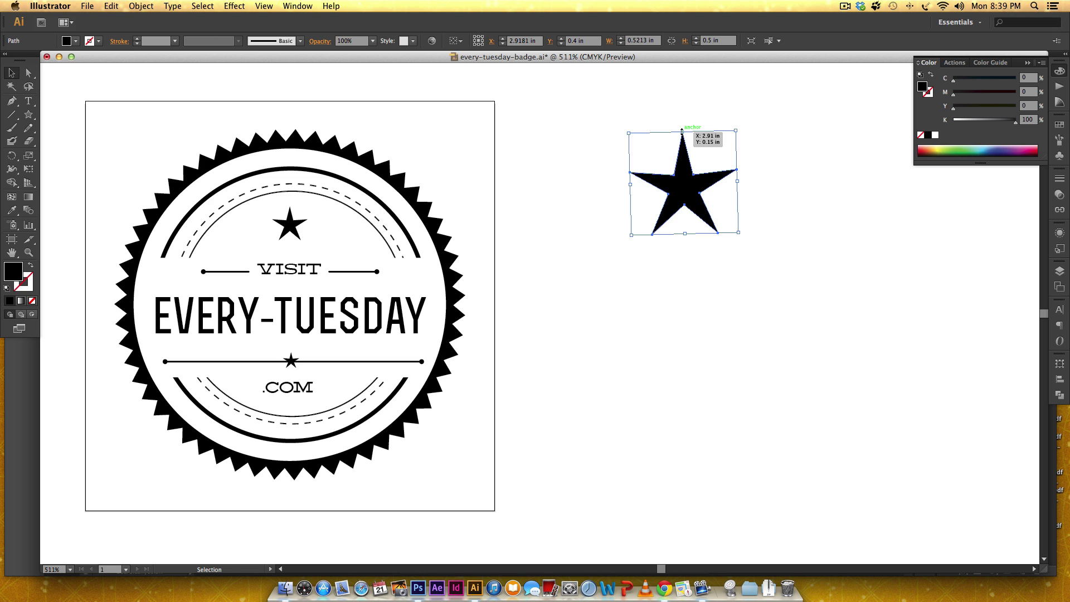
pyautogui.moveTo(681, 131); pyautogui.dragTo(683, 148)
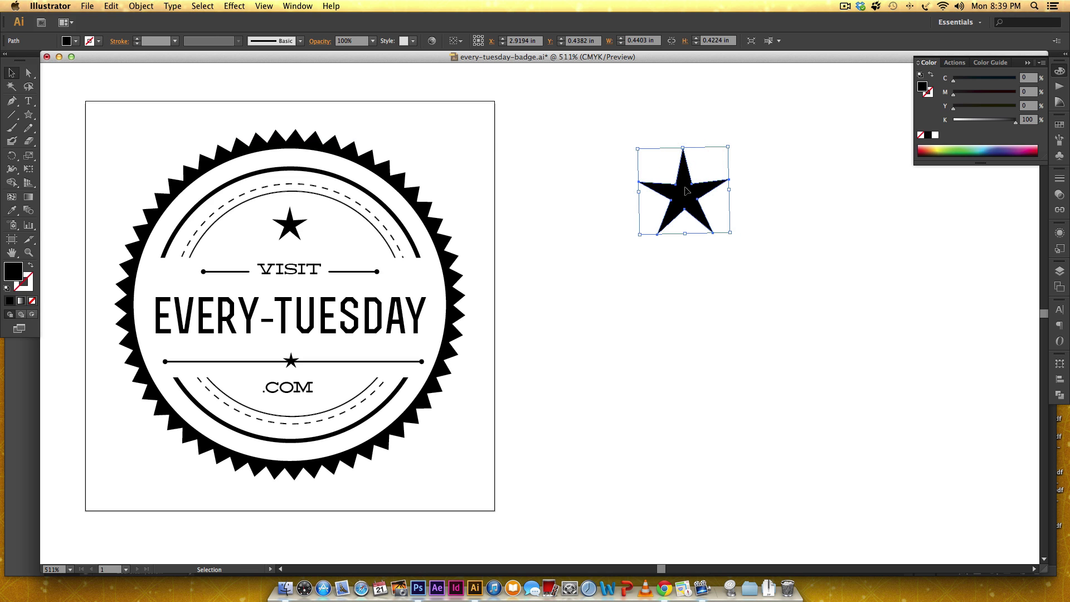
# Step: Add a much smaller star copy below it and move both stars right of the badge
pyautogui.moveTo(686, 191); pyautogui.dragTo(686, 334)
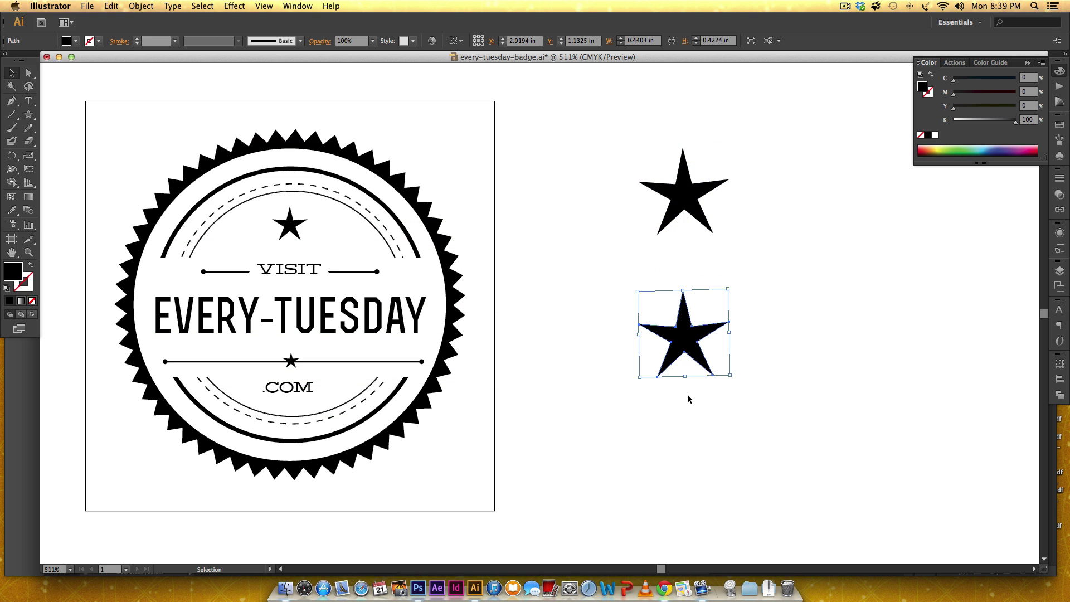
pyautogui.moveTo(686, 376); pyautogui.dragTo(708, 319)
pyautogui.hscroll(5, 852, 301)
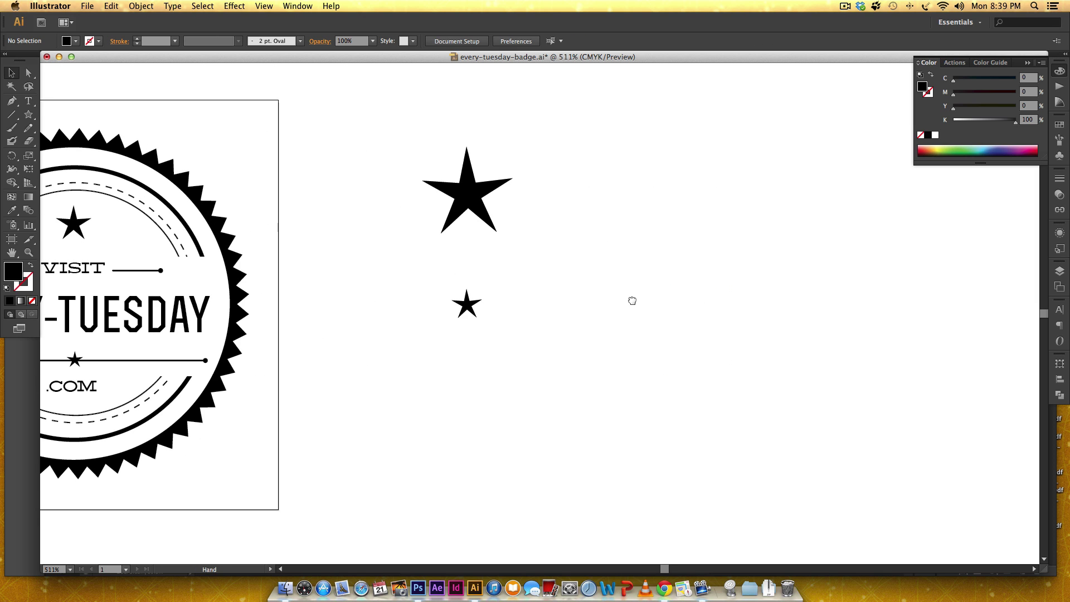
pyautogui.moveTo(563, 172); pyautogui.dragTo(373, 431)
pyautogui.moveTo(484, 219); pyautogui.dragTo(913, 267)
pyautogui.click(401, 334)
pyautogui.moveTo(360, 301); pyautogui.dragTo(563, 306)
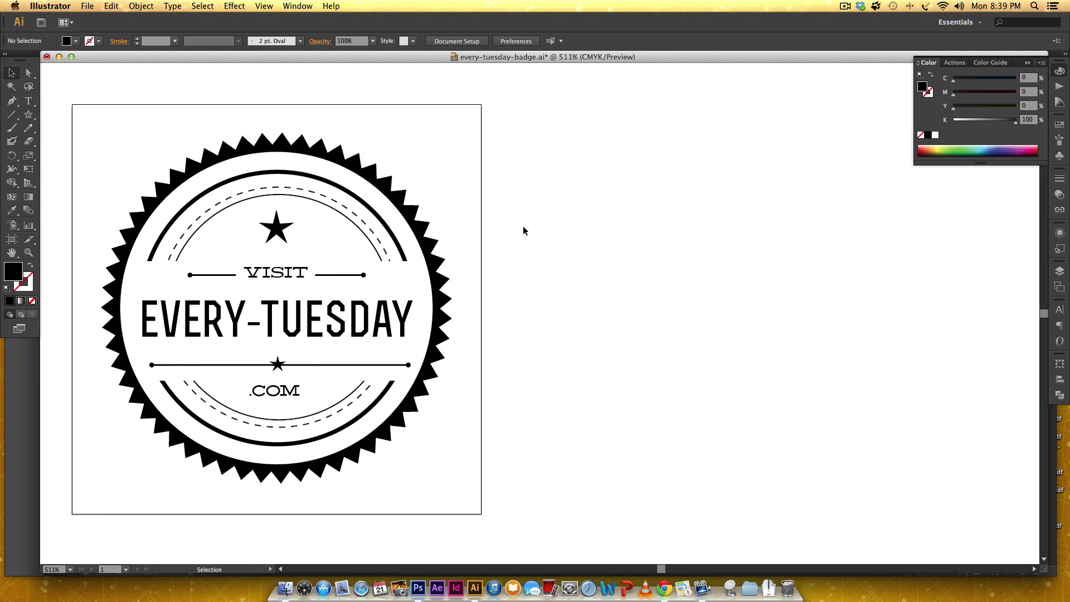
# Step: Draw a many-pointed black starburst about 1 in wide with short teeth, placed down-right of the badge
pyautogui.click(29, 115)
pyautogui.moveTo(623, 195); pyautogui.dragTo(651, 201)
pyautogui.press('Up')
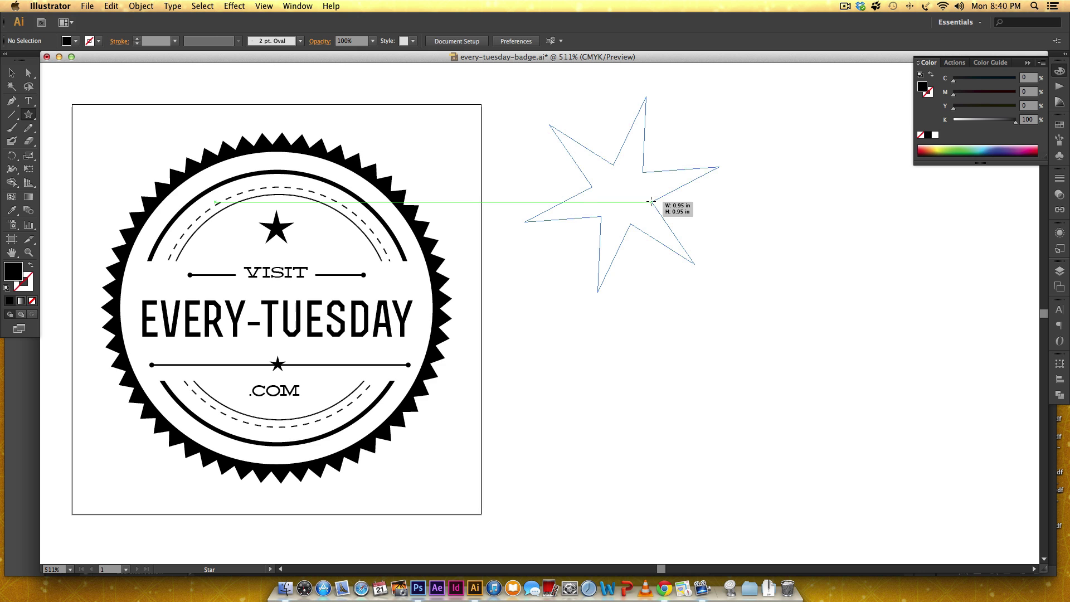
pyautogui.press('Up')
pyautogui.press('Up')
pyautogui.press('Up')
pyautogui.press('Up')
pyautogui.press('Up')
pyautogui.press('Up')
pyautogui.moveTo(651, 201); pyautogui.dragTo(651, 201)
pyautogui.press('Up')
pyautogui.press('Up')
pyautogui.press('Up')
pyautogui.press('Up')
pyautogui.press('Up')
pyautogui.press('Up')
pyautogui.press('Up')
pyautogui.press('Up')
pyautogui.press('Up')
pyautogui.press('Up')
pyautogui.press('Up')
pyautogui.press('Up')
pyautogui.press('Up')
pyautogui.press('Up')
pyautogui.press('Up')
pyautogui.press('Up')
pyautogui.press('Up')
pyautogui.press('Up')
pyautogui.press('Up')
pyautogui.press('Up')
pyautogui.press('Up')
pyautogui.press('Up')
pyautogui.press('Up')
pyautogui.press('Up')
pyautogui.press('Up')
pyautogui.press('Up')
pyautogui.press('Up')
pyautogui.press('Up')
pyautogui.press('Up')
pyautogui.press('Up')
pyautogui.press('Up')
pyautogui.press('Up')
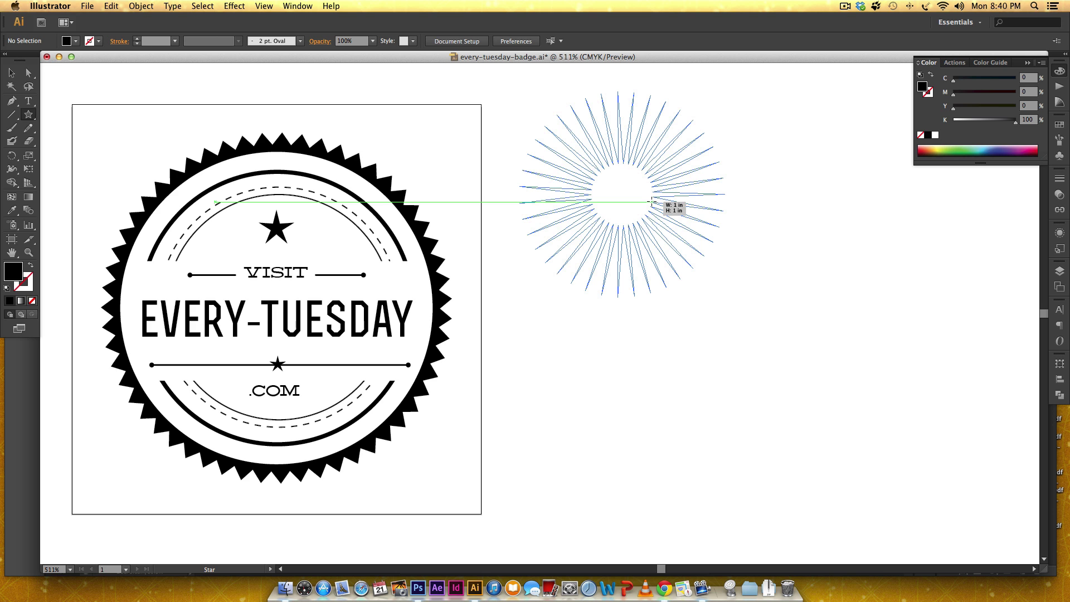
pyautogui.moveTo(651, 202); pyautogui.dragTo(718, 201)
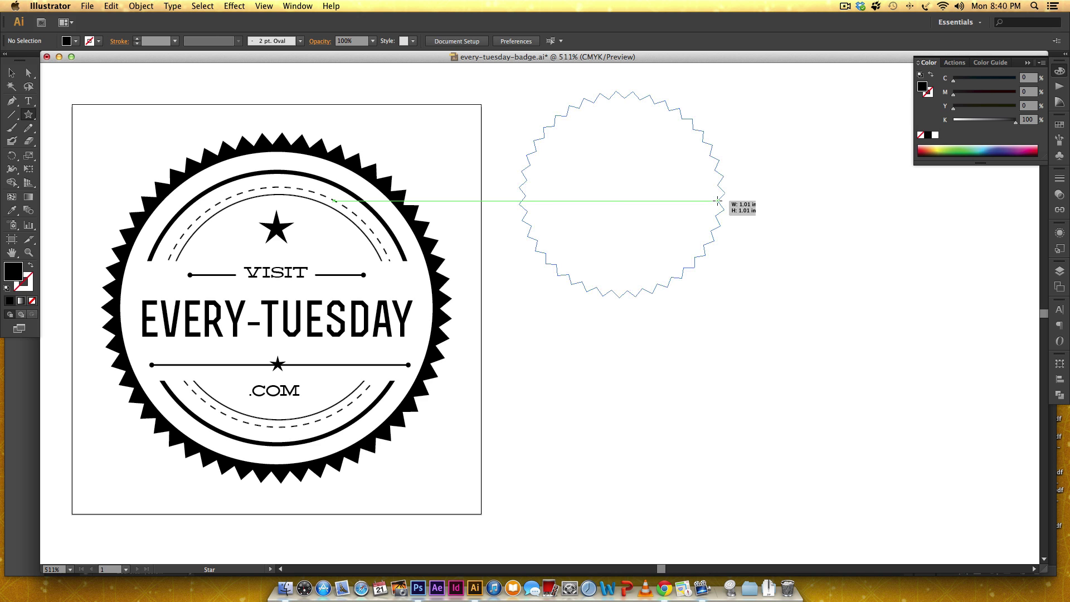
pyautogui.moveTo(718, 201); pyautogui.dragTo(717, 201)
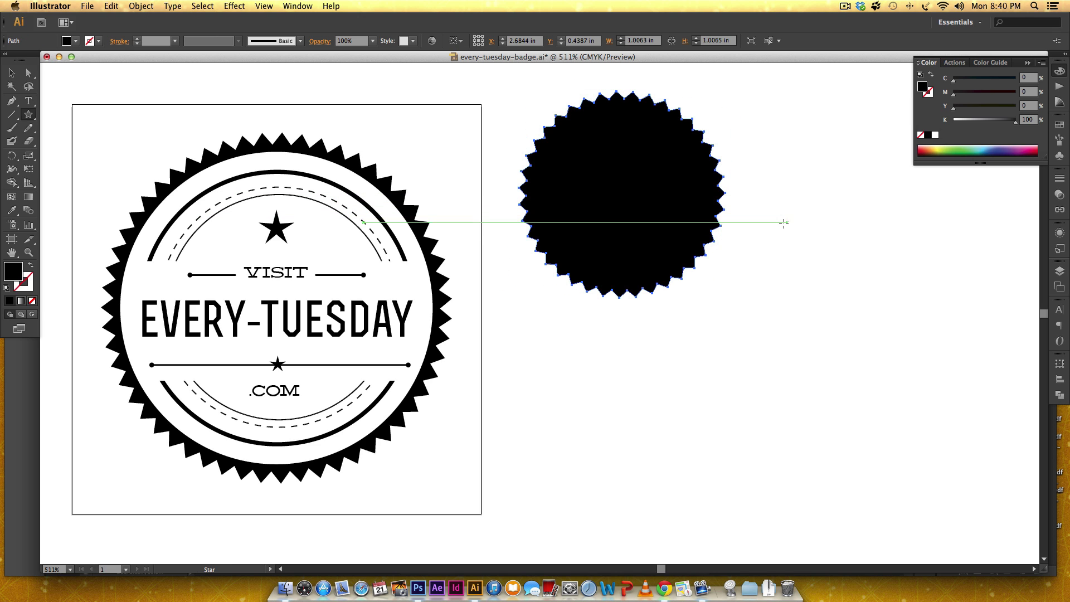
pyautogui.press('v')
pyautogui.moveTo(650, 191); pyautogui.dragTo(709, 269)
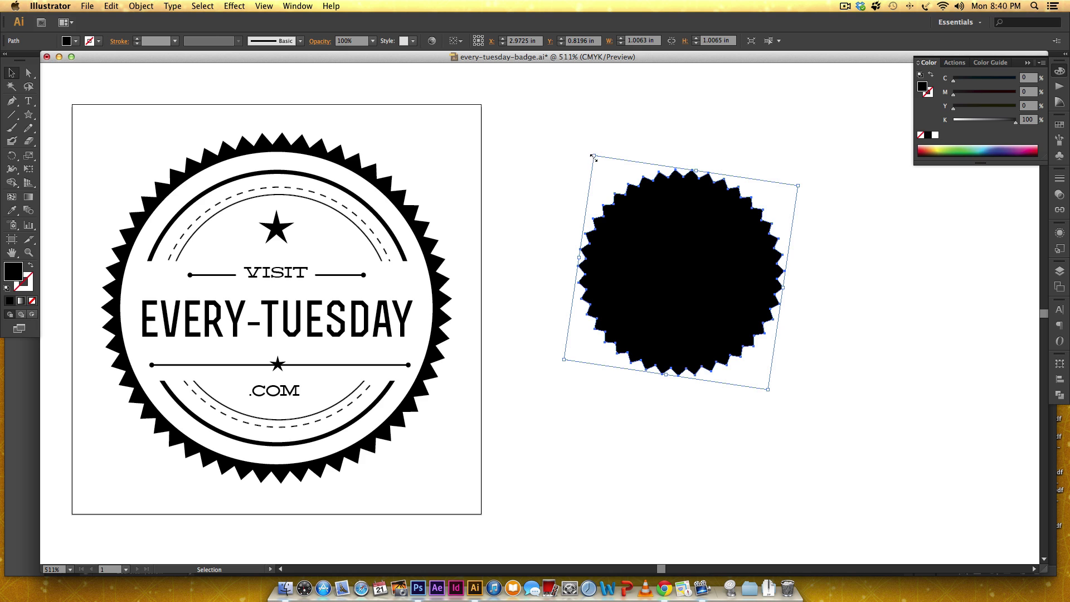
# Step: Reset the starburst's bounding box and enlarge it to about 1.66 in beside the badge
pyautogui.rightClick(656, 238)
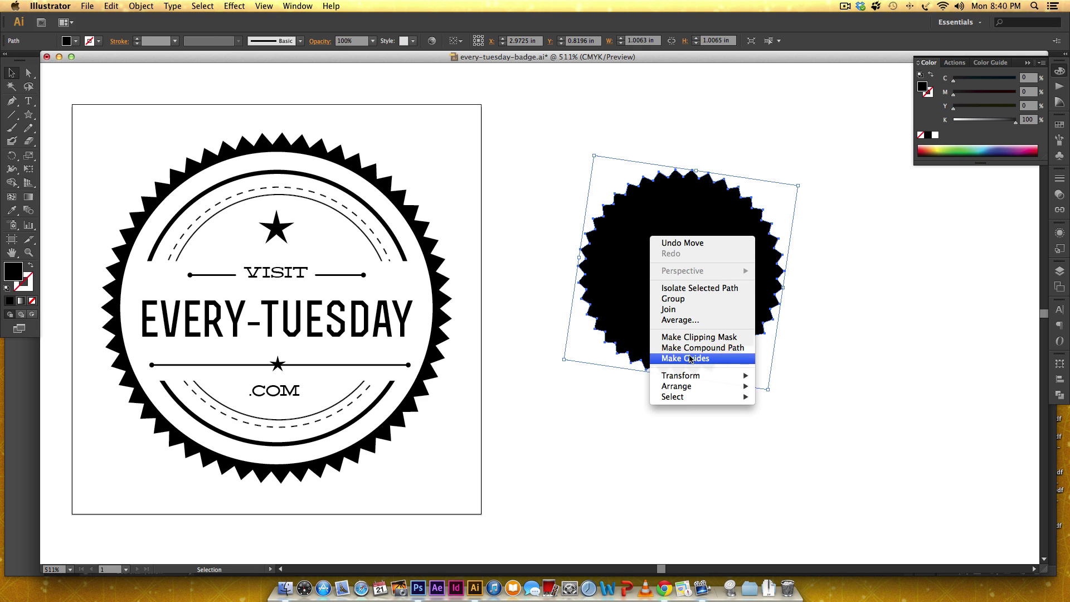
pyautogui.moveTo(714, 379)
pyautogui.click(803, 471)
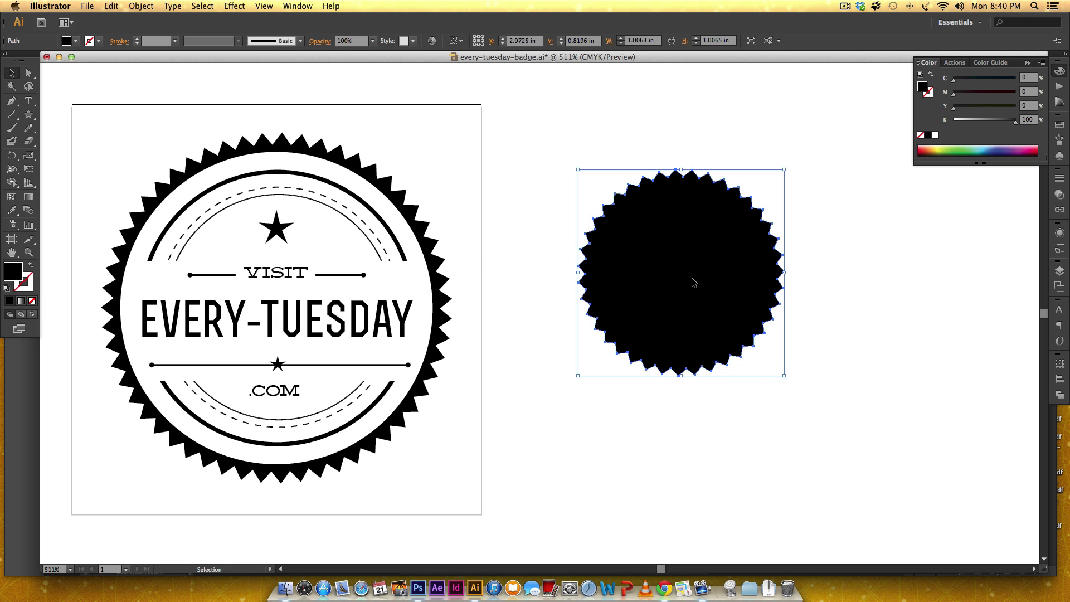
pyautogui.moveTo(693, 282); pyautogui.dragTo(676, 258)
pyautogui.moveTo(666, 351); pyautogui.dragTo(665, 485)
pyautogui.moveTo(713, 339)
pyautogui.mouseDown()
pyautogui.moveTo(768, 306)
pyautogui.moveTo(724, 337)
pyautogui.moveTo(733, 340)
pyautogui.mouseUp()
pyautogui.click(920, 356)
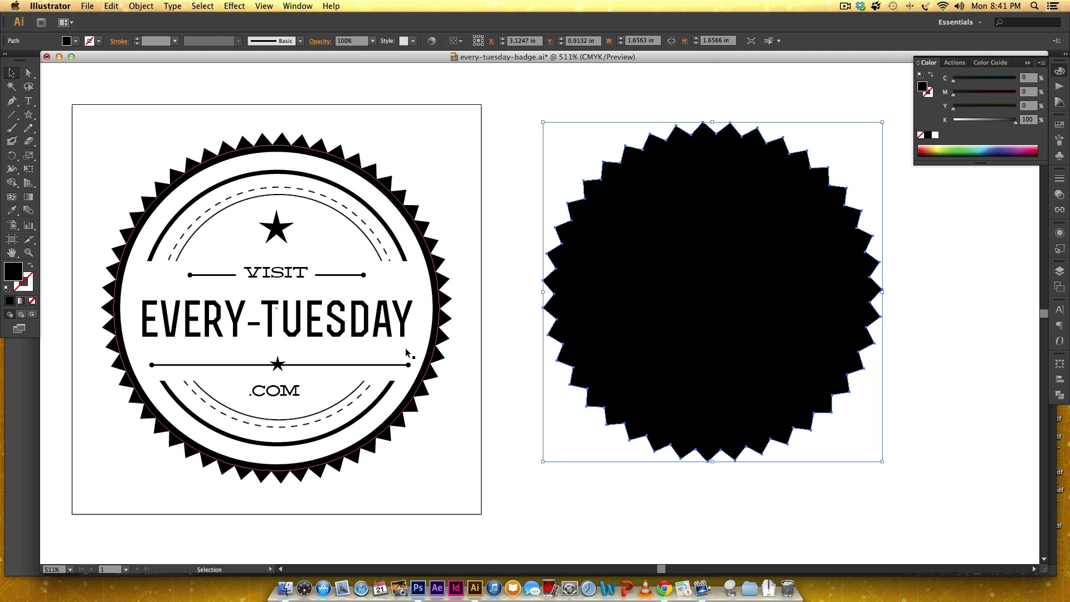
# Step: Draw a circle about 1.36 in wide, fill it teal, and move it onto the starburst
pyautogui.moveTo(30, 118); pyautogui.dragTo(67, 143)
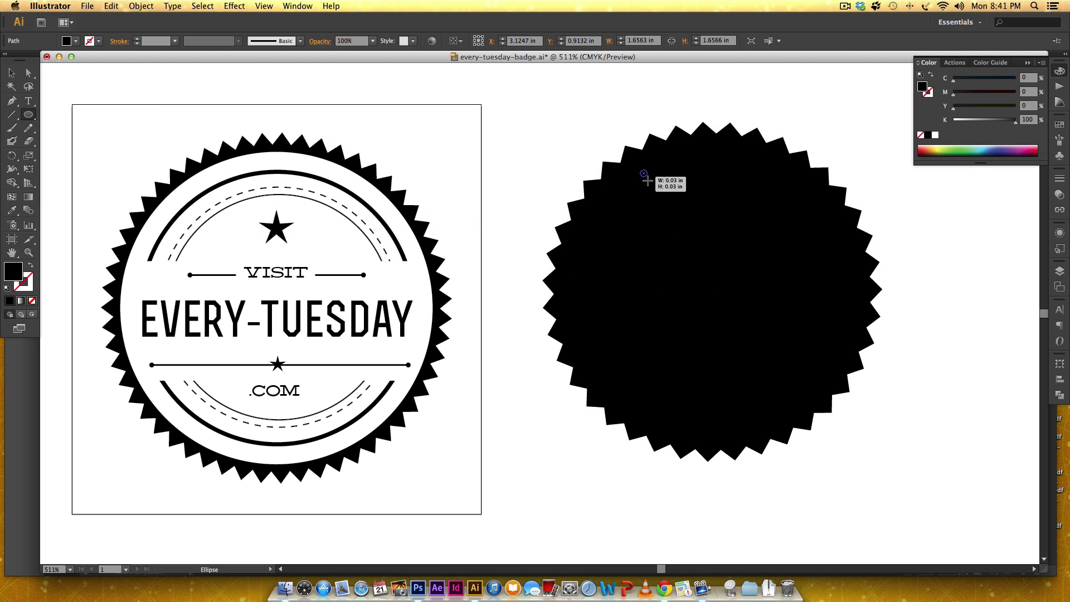
pyautogui.moveTo(641, 170); pyautogui.dragTo(970, 413)
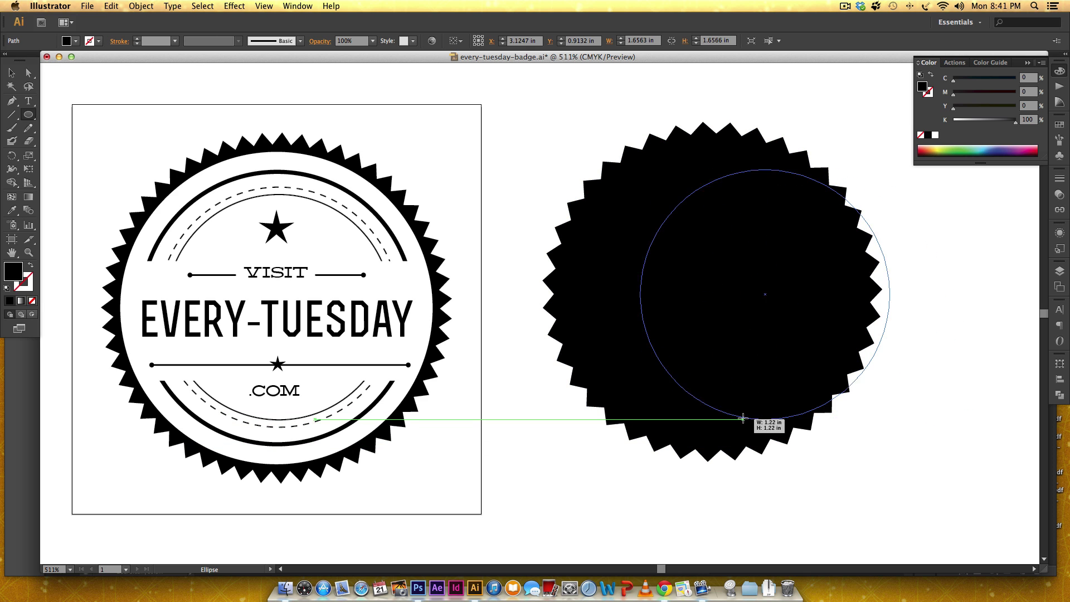
pyautogui.moveTo(743, 418); pyautogui.dragTo(893, 441)
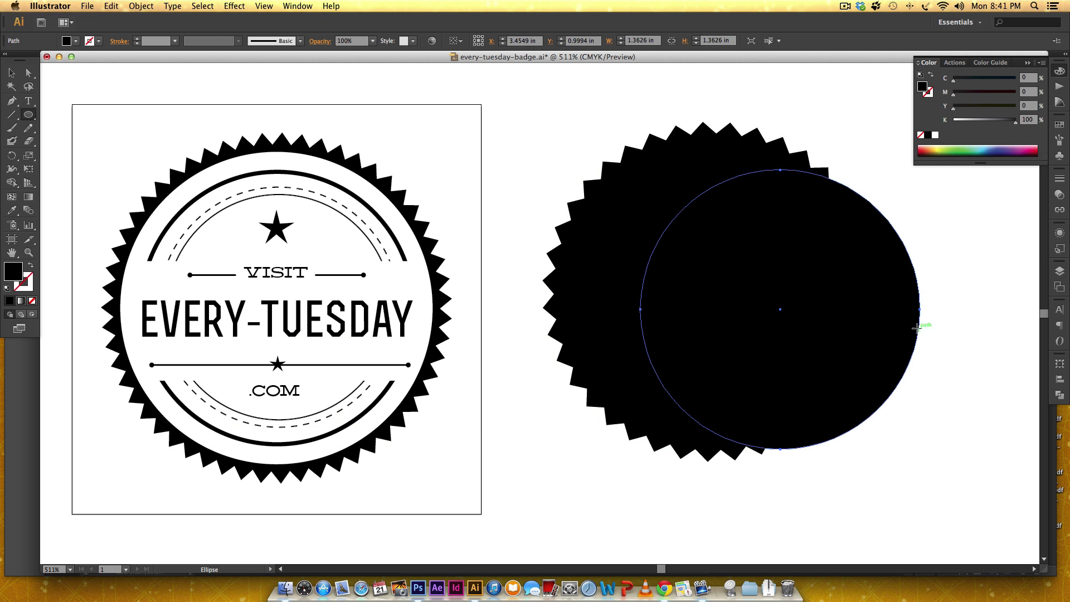
pyautogui.press('v')
pyautogui.click(978, 154)
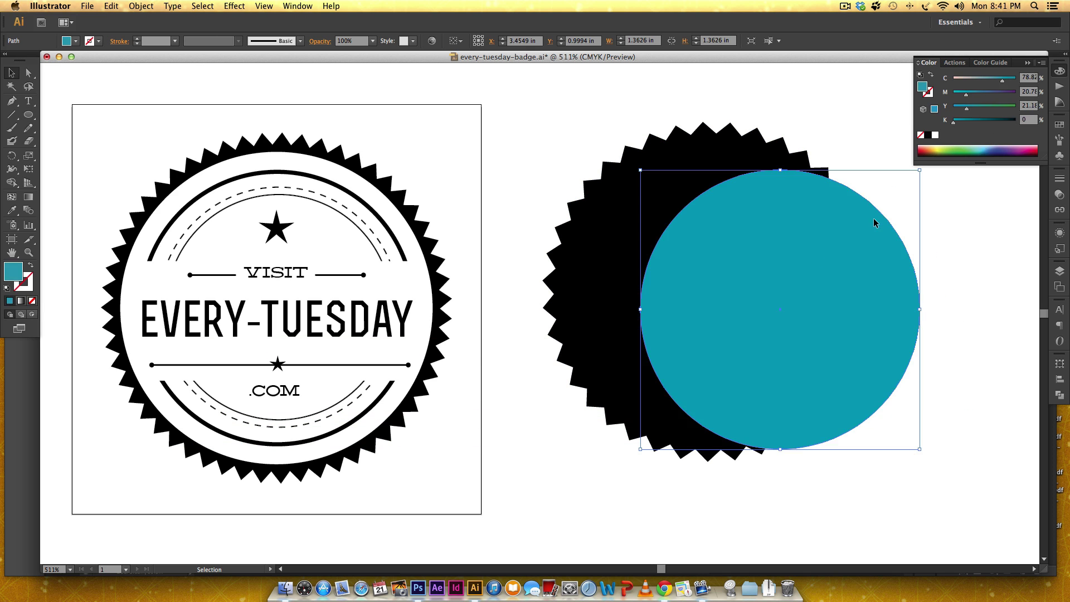
pyautogui.moveTo(800, 244); pyautogui.dragTo(729, 217)
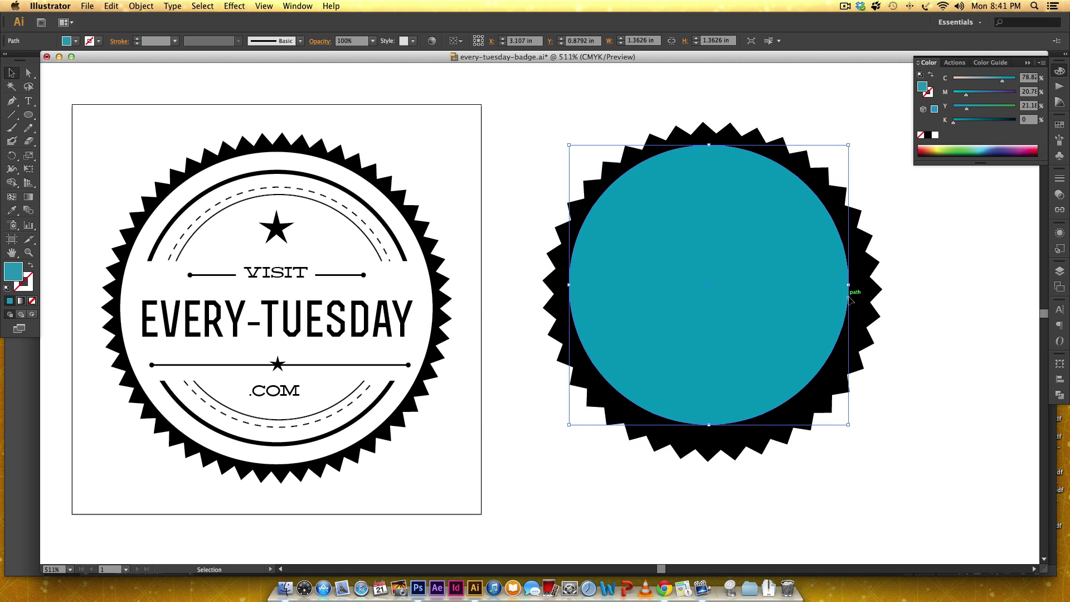
# Step: Enlarge the teal circle to about 1.46 in and centre it on the starburst
pyautogui.moveTo(849, 285); pyautogui.dragTo(863, 286)
pyautogui.moveTo(769, 275); pyautogui.dragTo(788, 265)
pyautogui.click(975, 323)
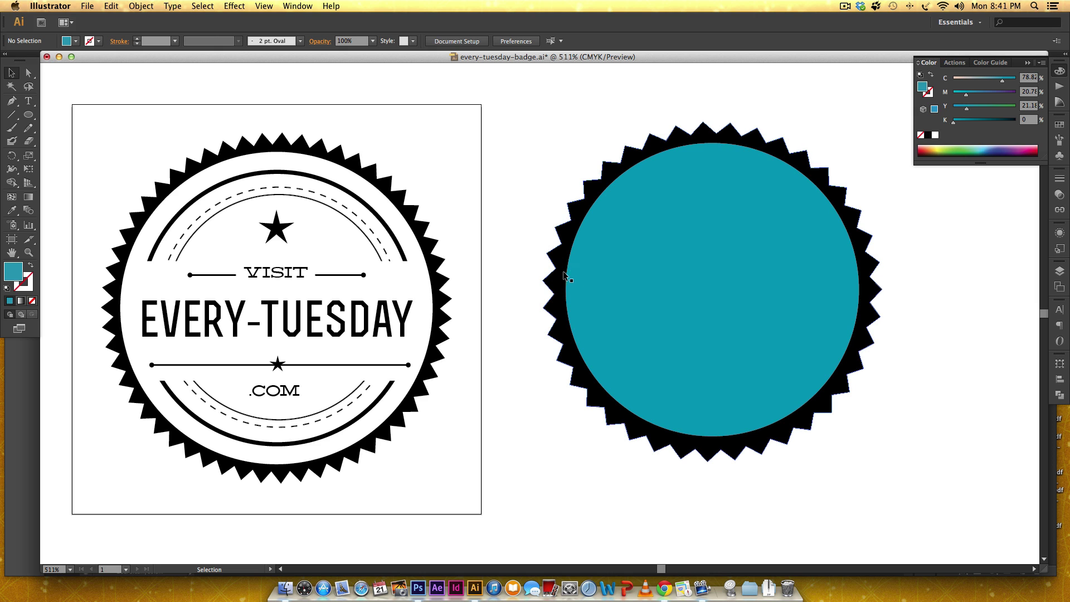
pyautogui.moveTo(749, 226); pyautogui.dragTo(750, 225)
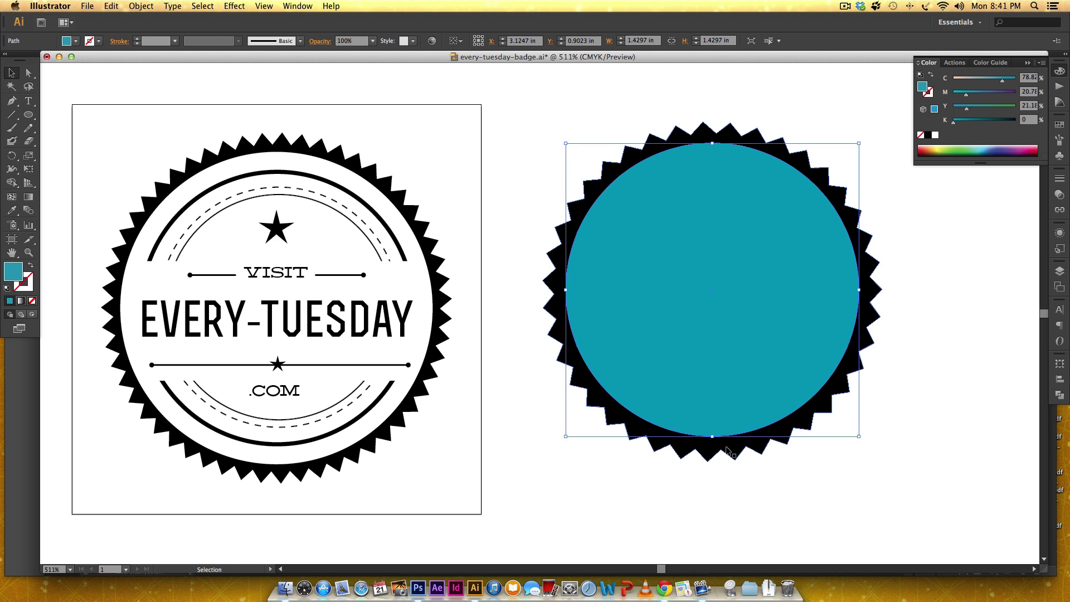
pyautogui.moveTo(712, 437); pyautogui.dragTo(713, 442)
pyautogui.moveTo(714, 140); pyautogui.dragTo(715, 140)
pyautogui.click(948, 305)
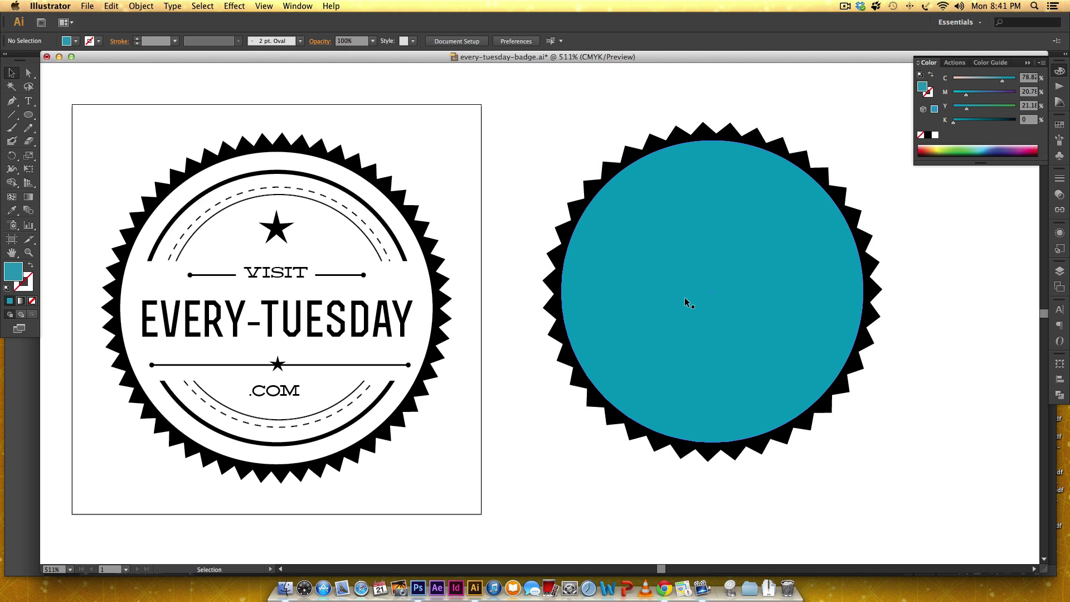
# Step: Align the teal circle and black starburst on both horizontal and vertical centres
pyautogui.moveTo(538, 136); pyautogui.dragTo(731, 371)
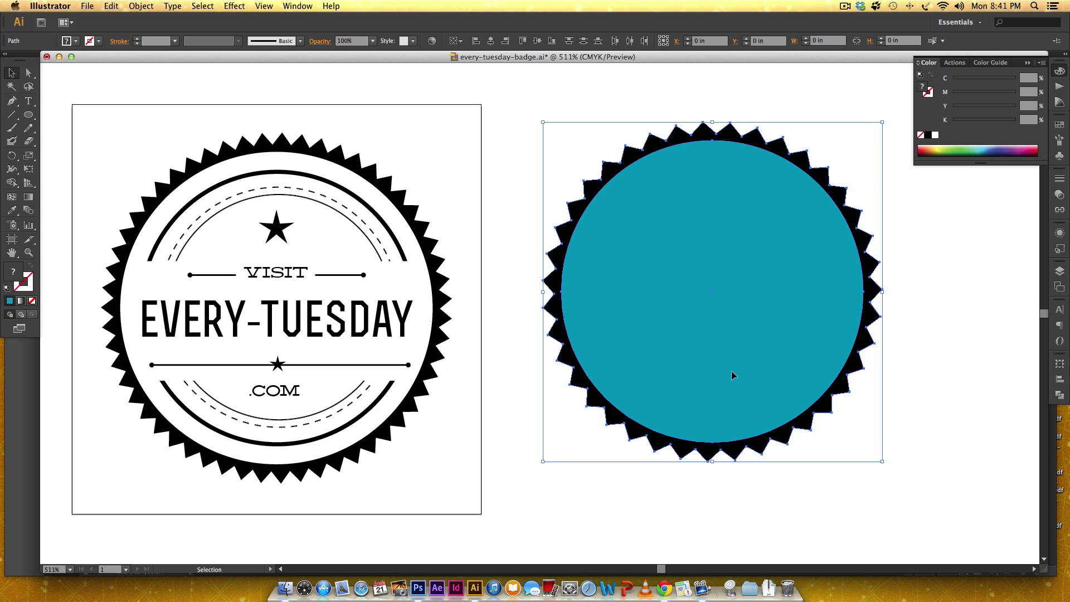
pyautogui.click(491, 42)
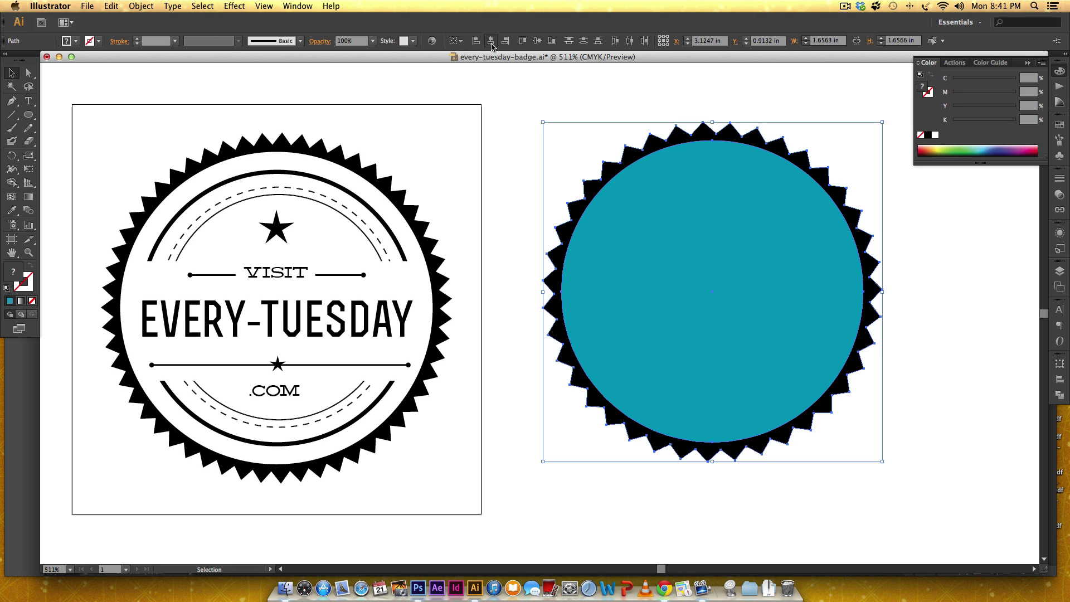
pyautogui.click(538, 41)
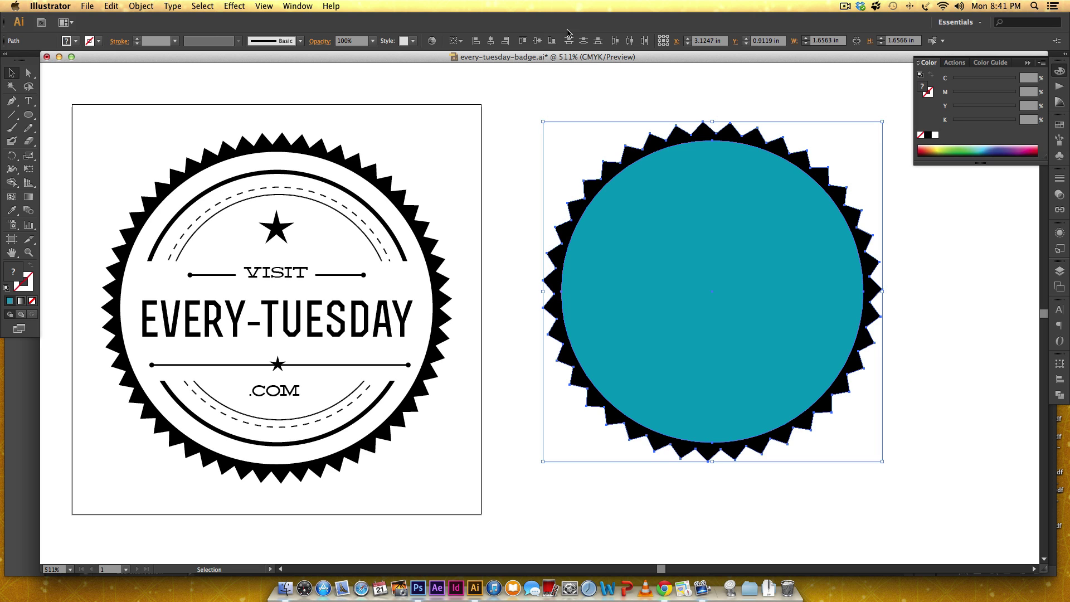
pyautogui.click(938, 261)
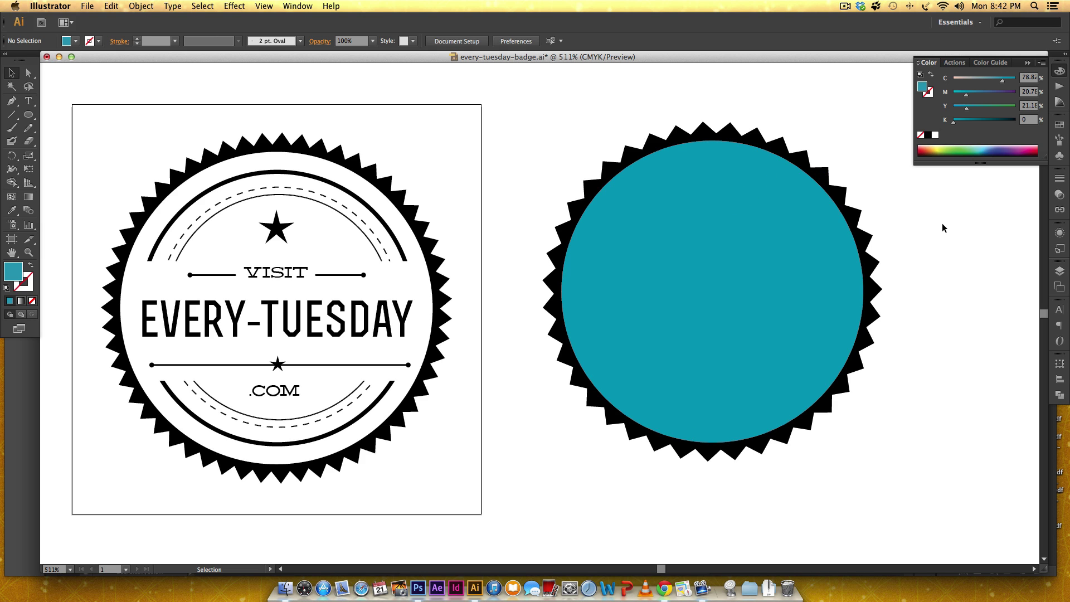
pyautogui.moveTo(942, 223); pyautogui.dragTo(683, 381)
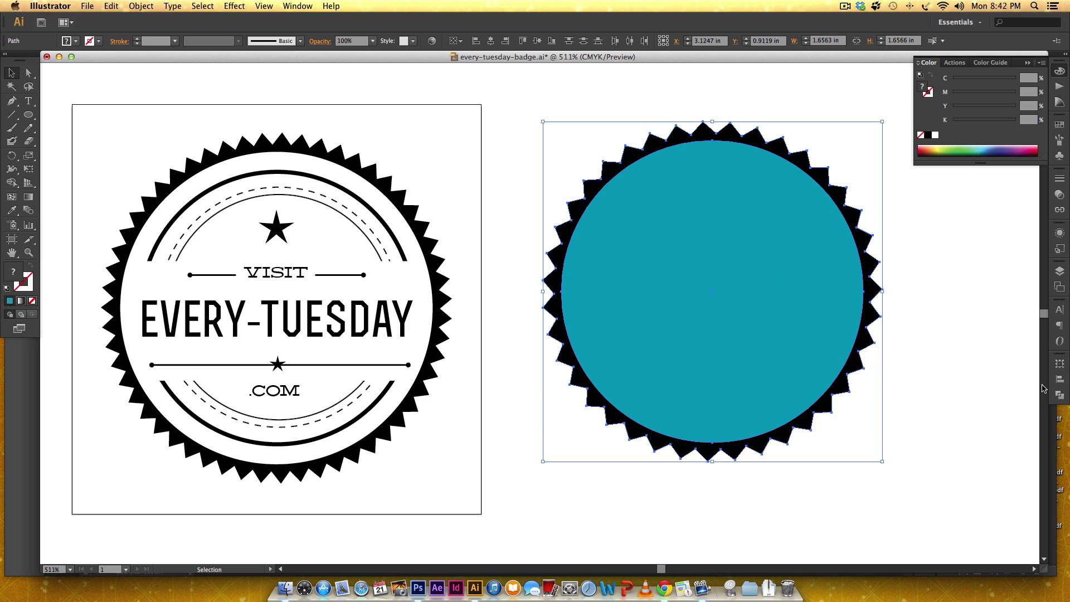
# Step: Divide the starburst with the teal circle using Pathfinder and ungroup the pieces
pyautogui.click(1058, 397)
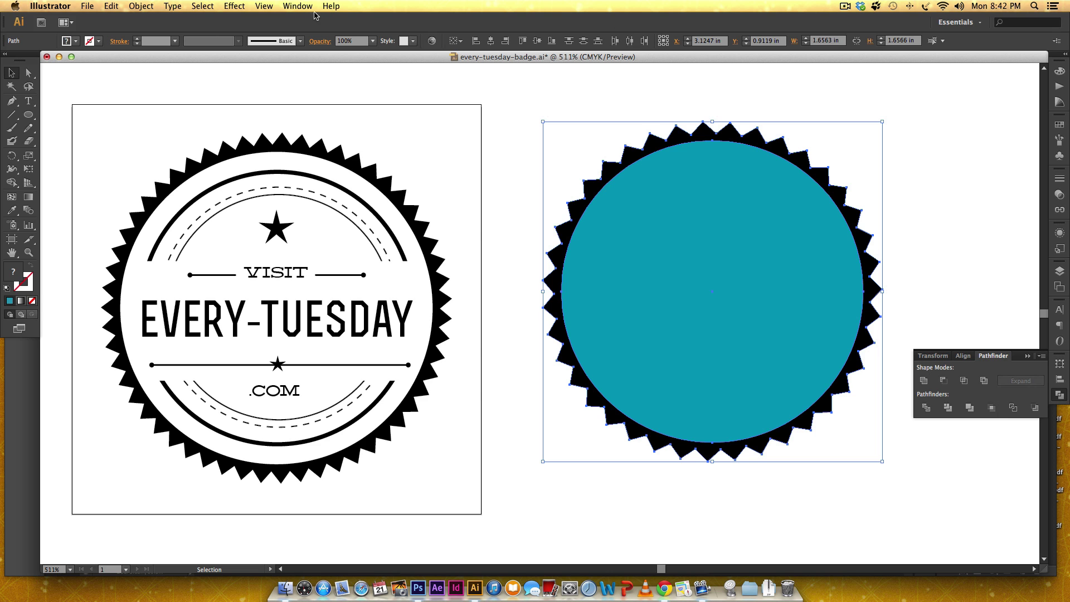
pyautogui.click(298, 6)
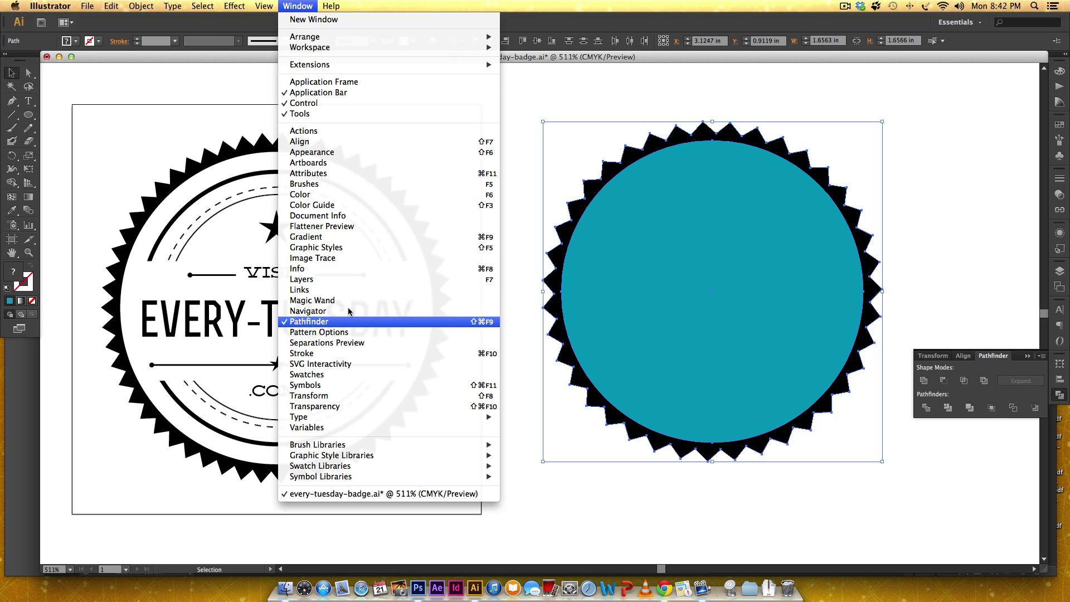
pyautogui.click(992, 203)
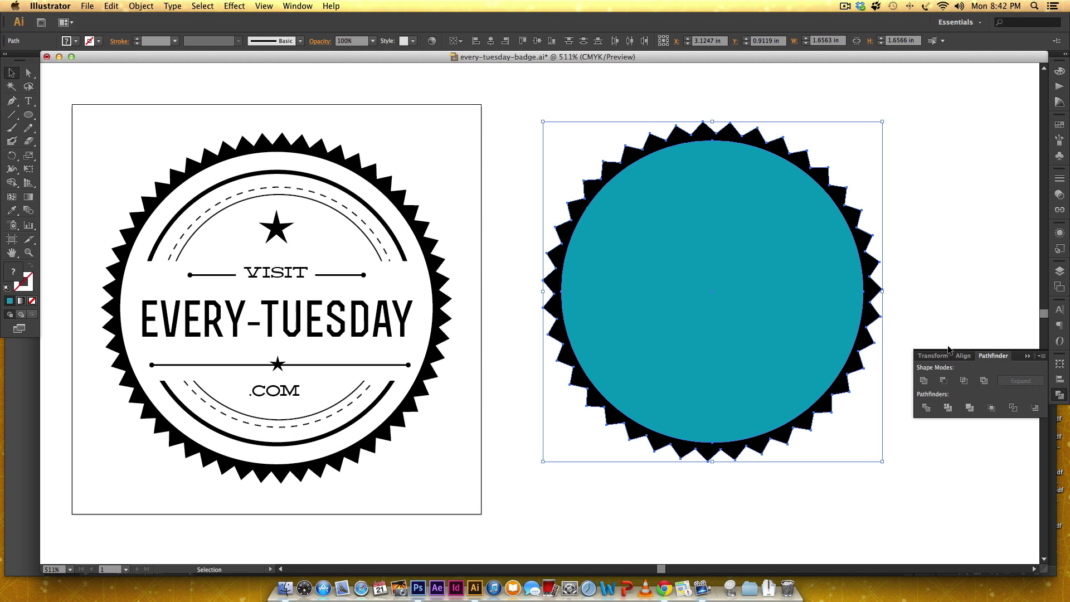
pyautogui.click(925, 408)
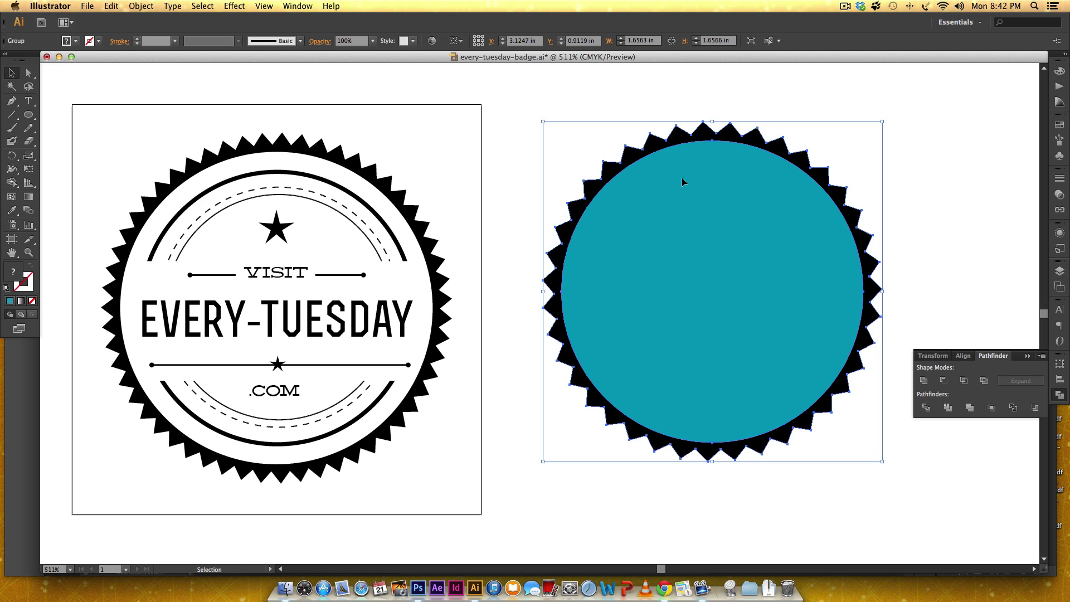
pyautogui.press('super+shift+g')
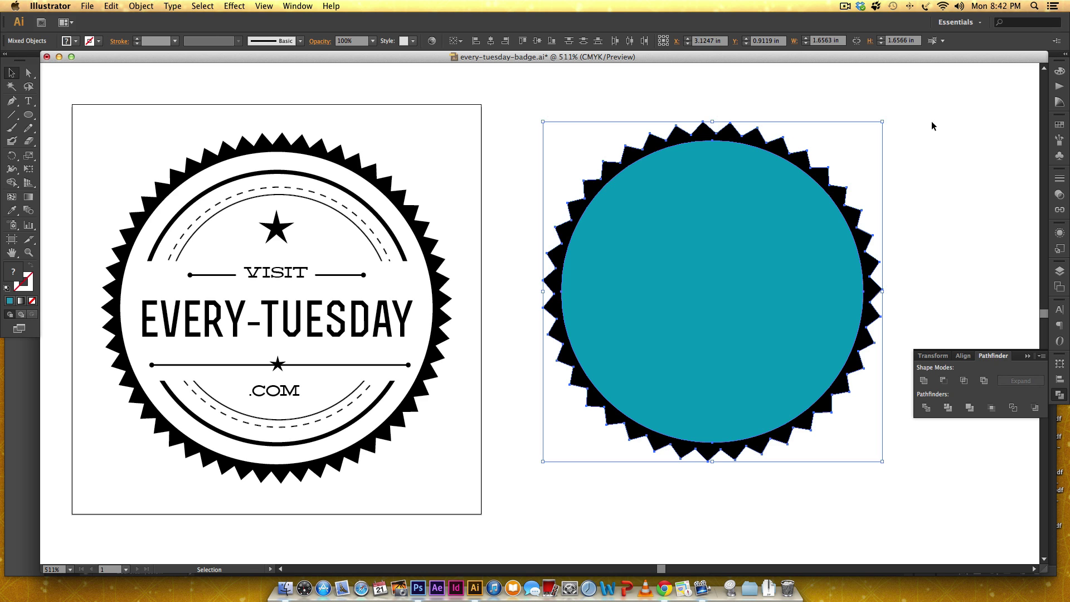
# Step: Delete the teal centre piece, leaving a hollow black serrated ring
pyautogui.click(931, 126)
pyautogui.click(797, 218)
pyautogui.moveTo(747, 227); pyautogui.dragTo(744, 306)
pyautogui.press('Delete')
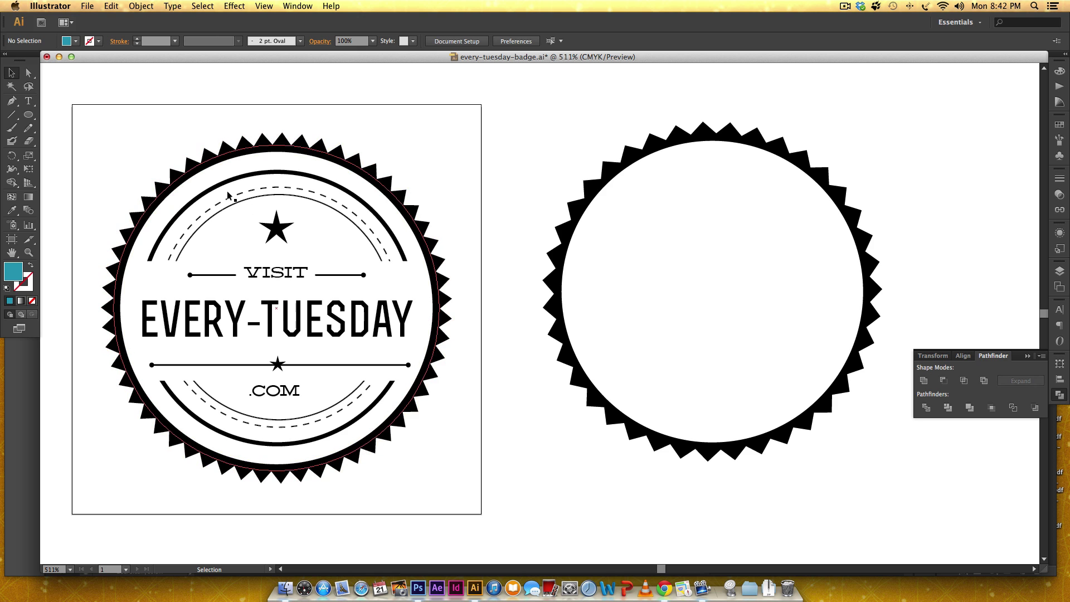
pyautogui.click(29, 114)
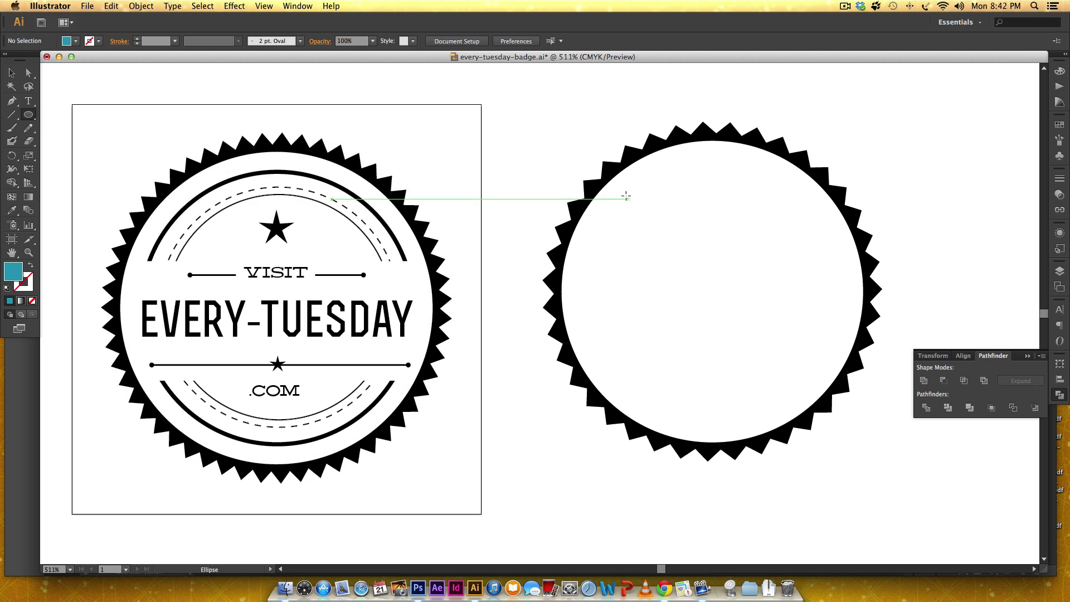
# Step: Draw a teal-outlined, unfilled circle about 1.31 in wide centred inside the ring
pyautogui.moveTo(615, 183); pyautogui.dragTo(906, 474)
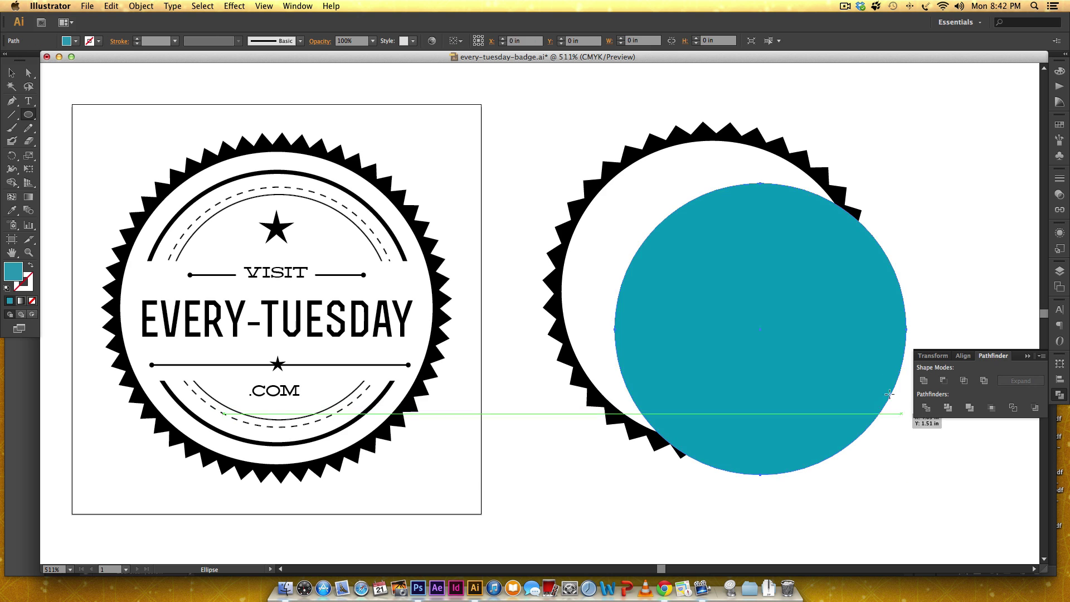
pyautogui.press('v')
pyautogui.moveTo(746, 326); pyautogui.dragTo(697, 290)
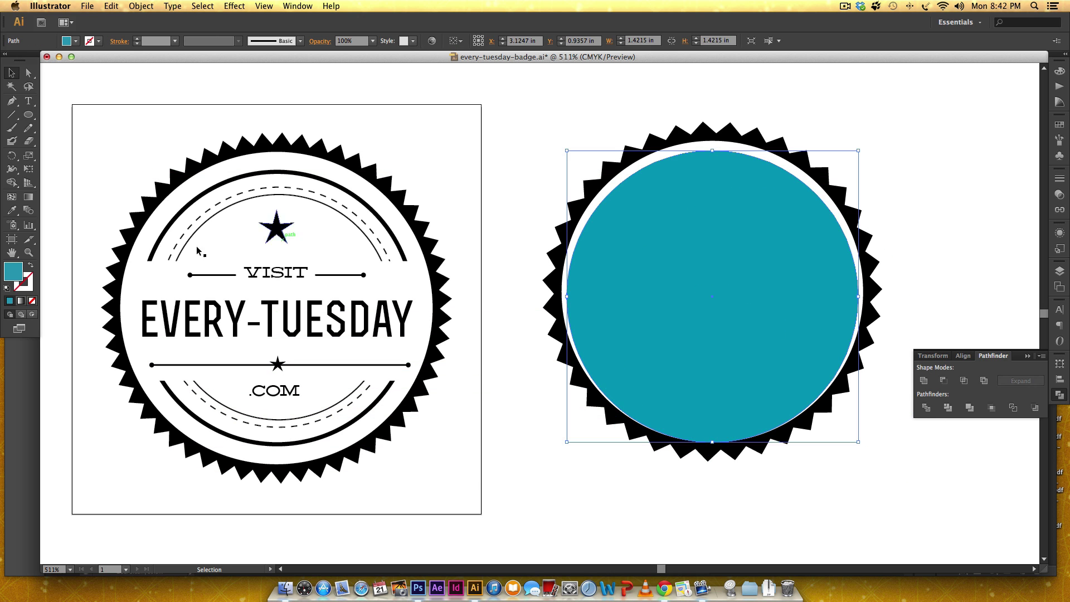
pyautogui.click(31, 267)
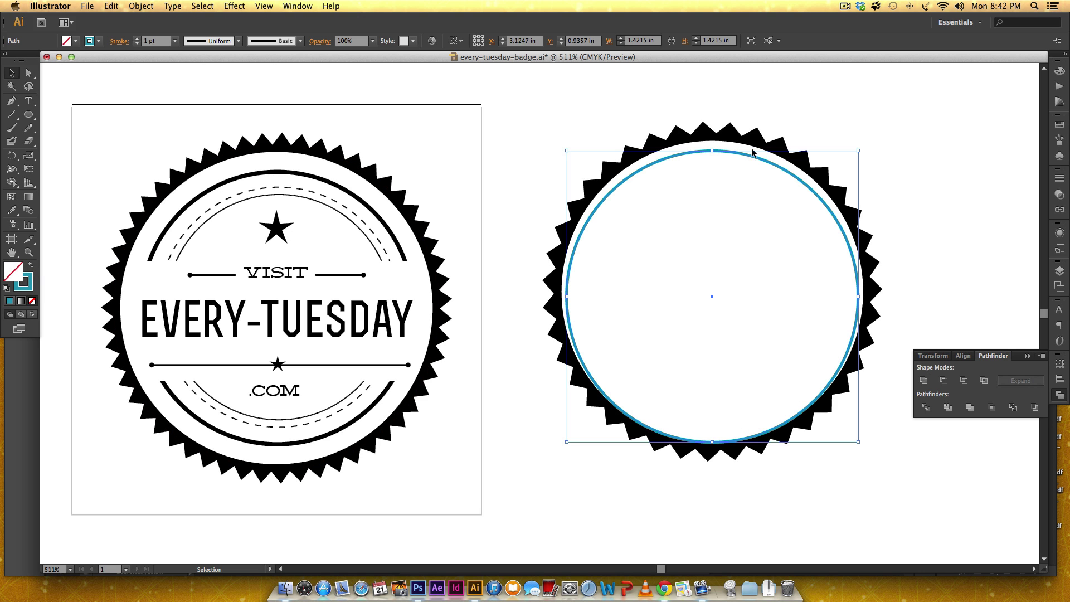
pyautogui.moveTo(712, 442); pyautogui.dragTo(713, 427)
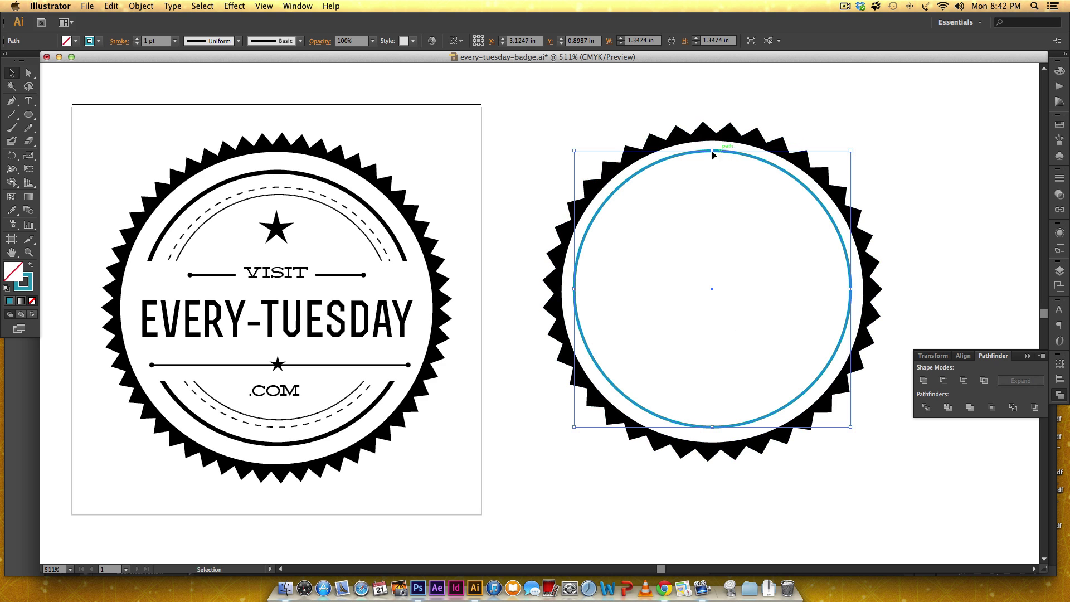
pyautogui.moveTo(714, 150); pyautogui.dragTo(753, 164)
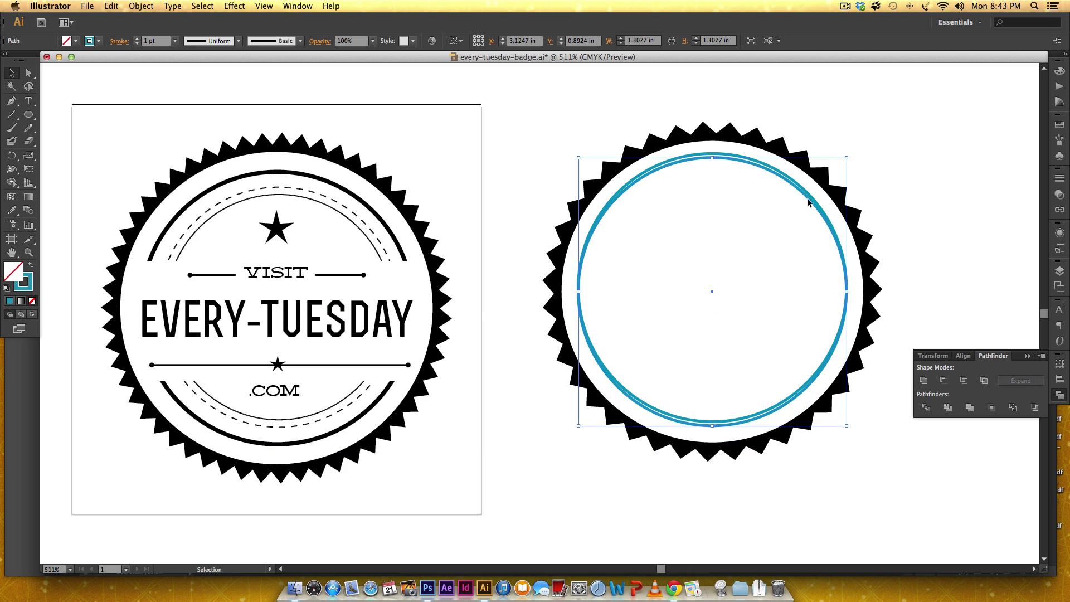
# Step: Undo the stray copy and add two smaller teal outline circles of about 1.05 and 0.91 in
pyautogui.press('super+z')
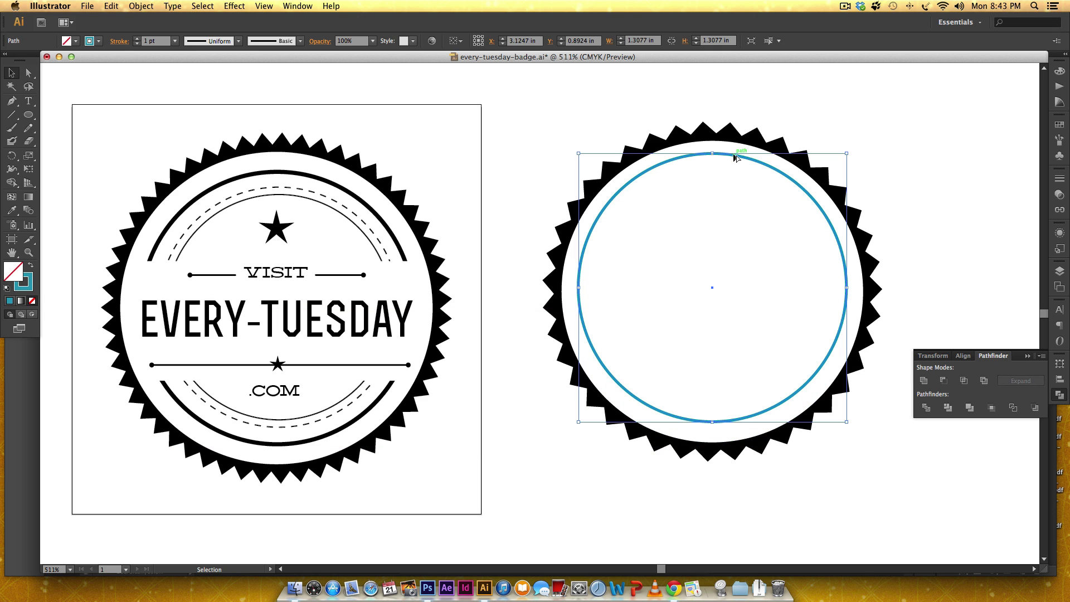
pyautogui.moveTo(735, 158); pyautogui.dragTo(736, 190)
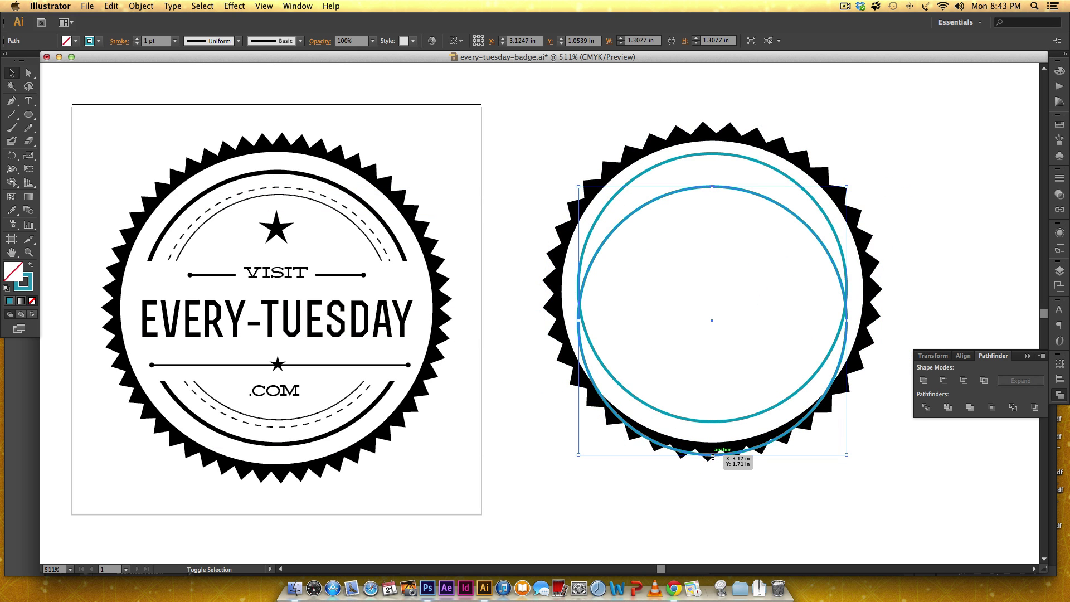
pyautogui.moveTo(712, 455); pyautogui.dragTo(713, 402)
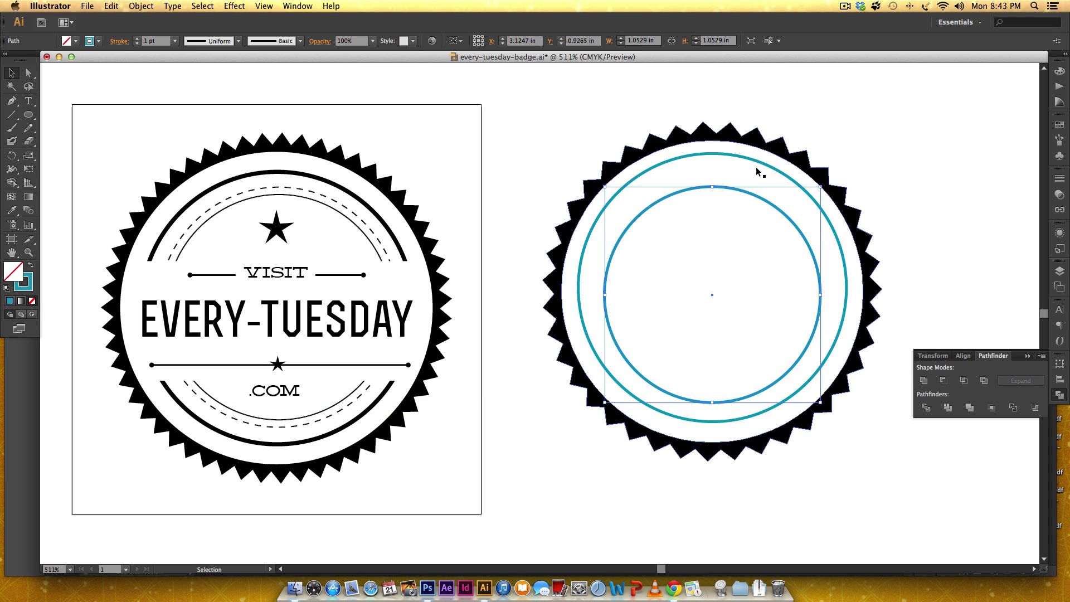
pyautogui.moveTo(740, 191); pyautogui.dragTo(743, 179)
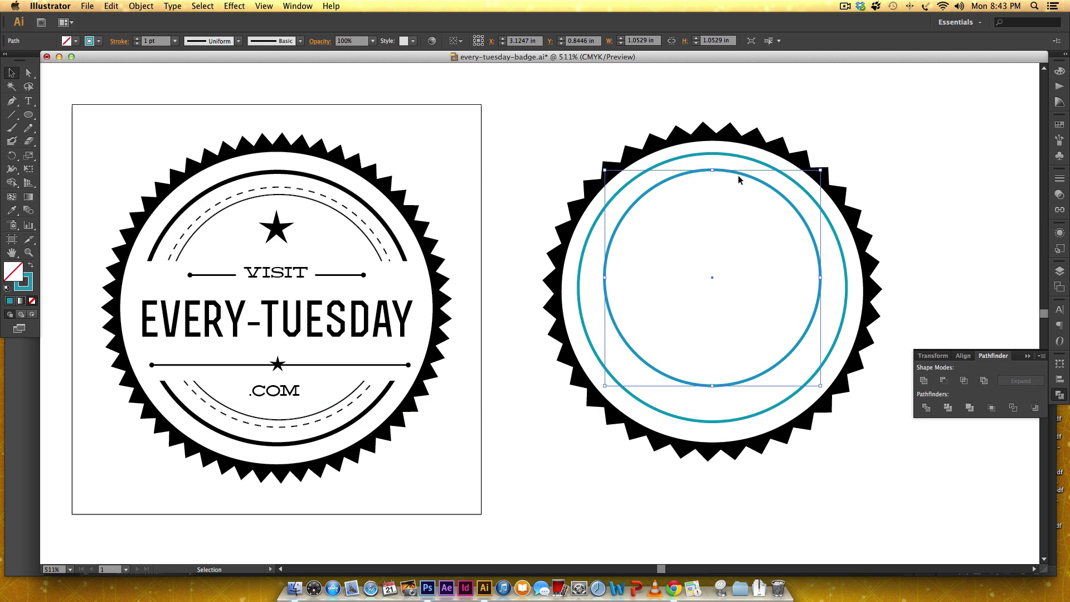
pyautogui.moveTo(739, 176); pyautogui.dragTo(738, 208)
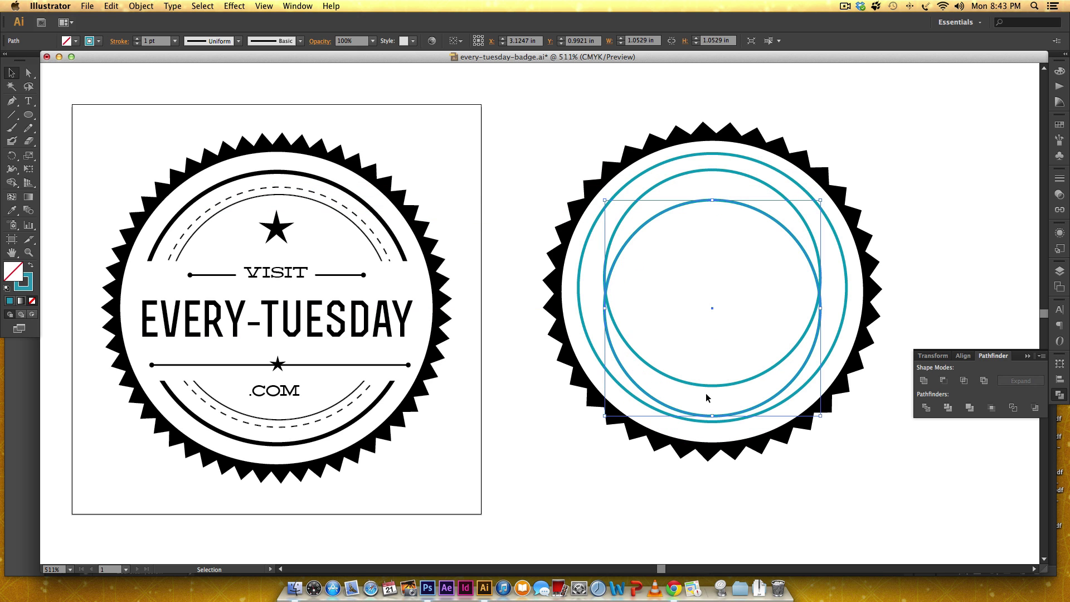
pyautogui.moveTo(712, 416); pyautogui.dragTo(713, 387)
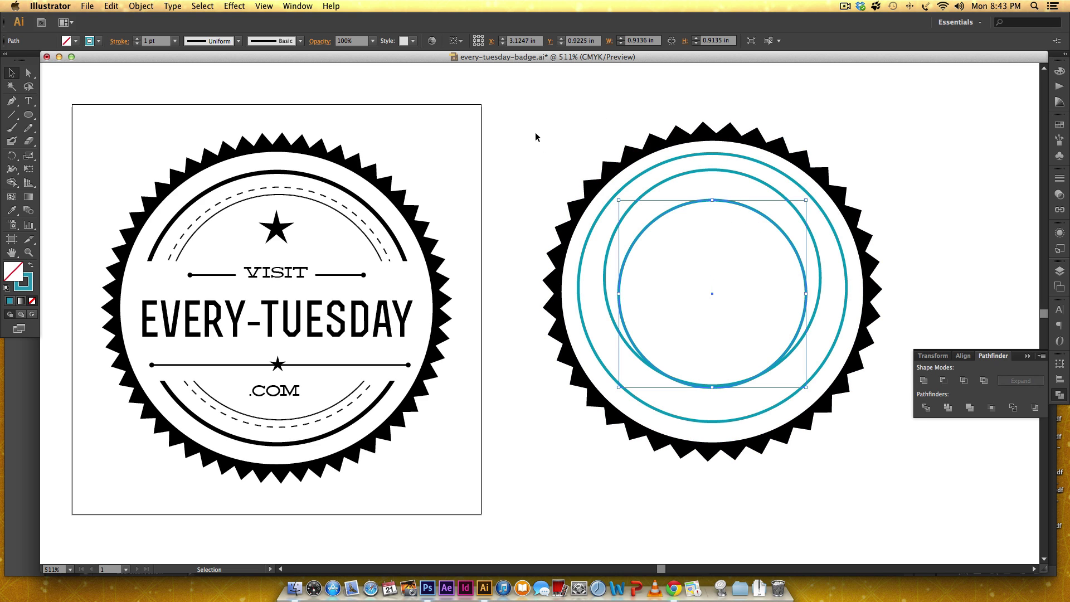
# Step: Vertically centre the circles on the serrated ring, shrink the outer teal circle, and re-centre
pyautogui.moveTo(536, 137); pyautogui.dragTo(800, 363)
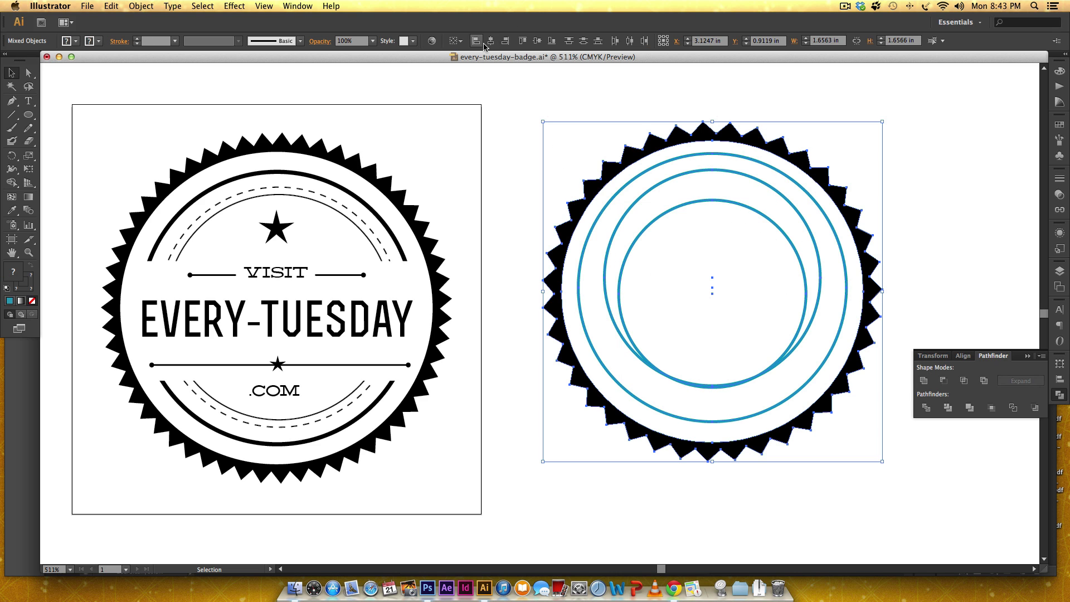
pyautogui.click(536, 41)
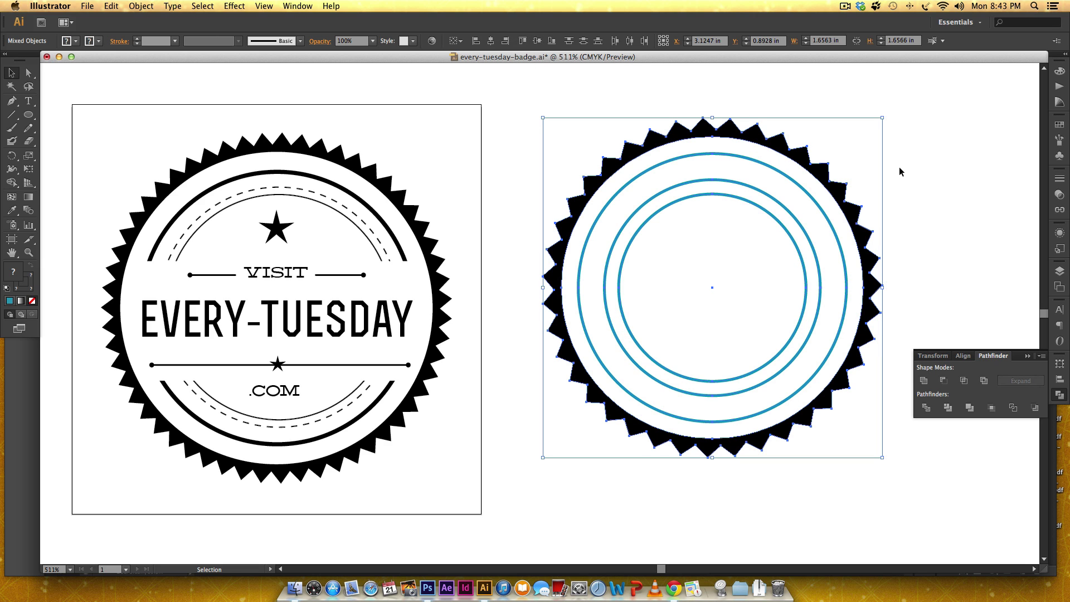
pyautogui.click(911, 198)
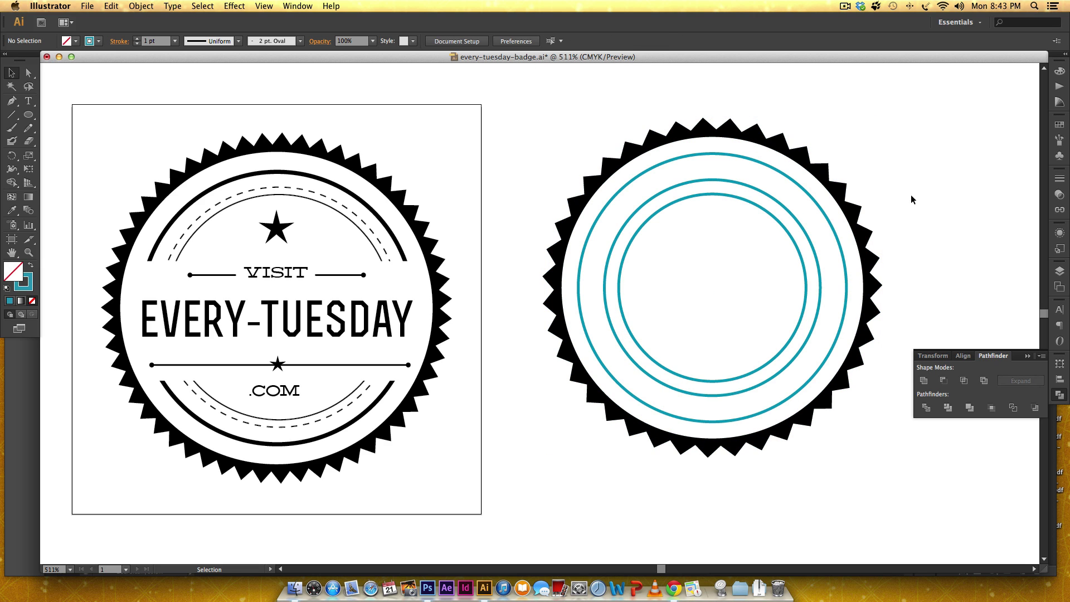
pyautogui.click(722, 153)
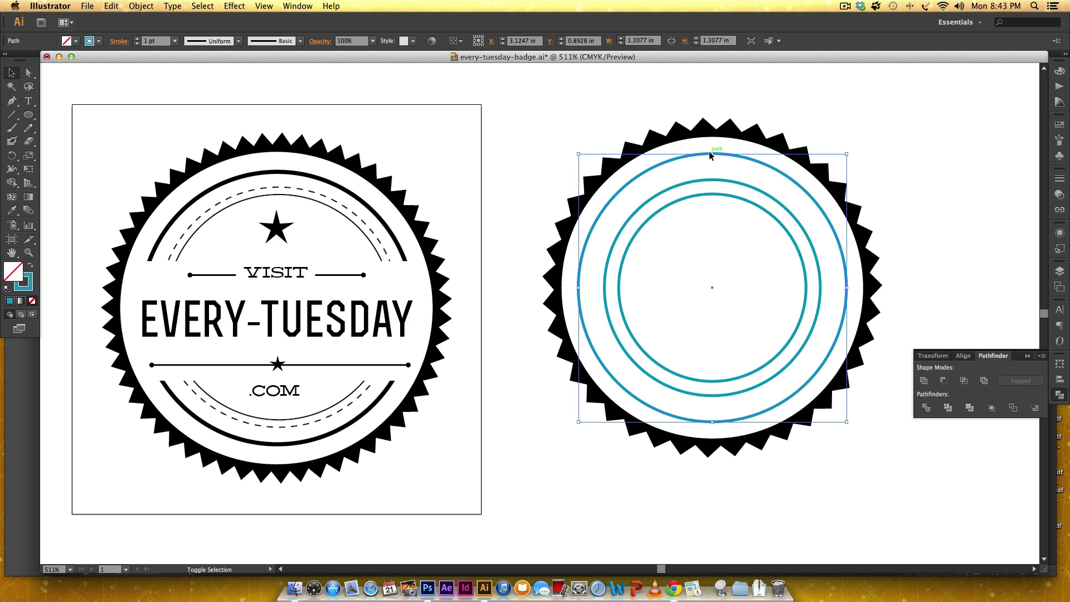
pyautogui.moveTo(709, 152); pyautogui.dragTo(710, 162)
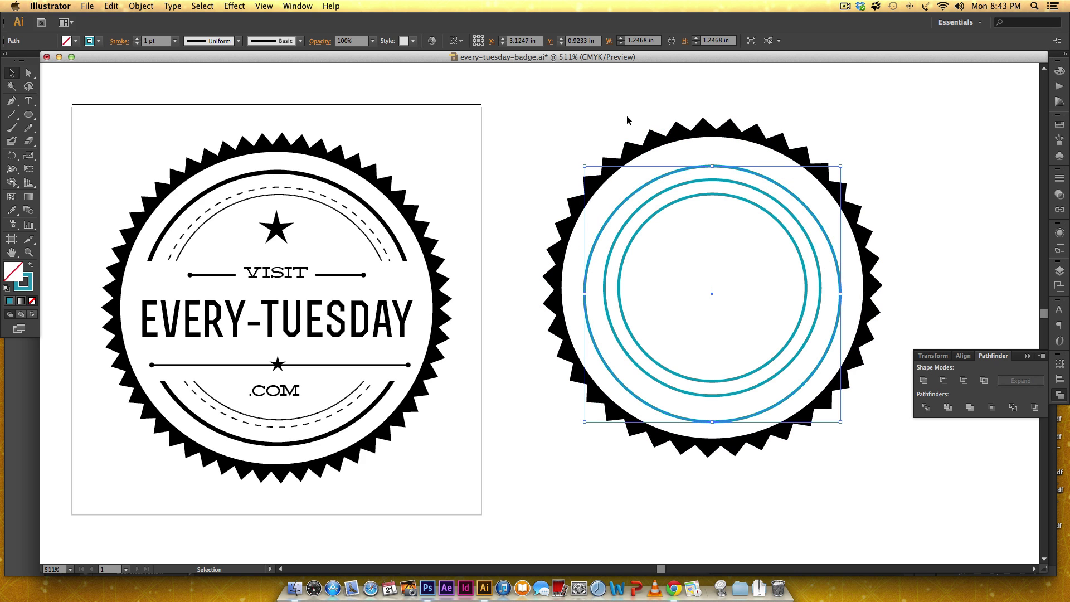
pyautogui.moveTo(628, 120); pyautogui.dragTo(688, 292)
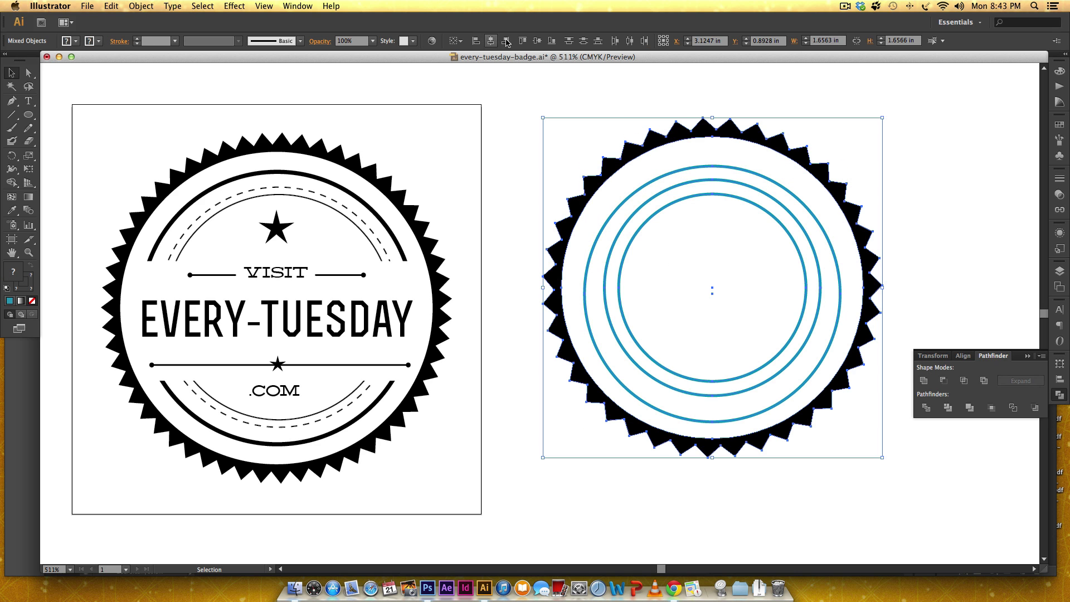
pyautogui.click(537, 41)
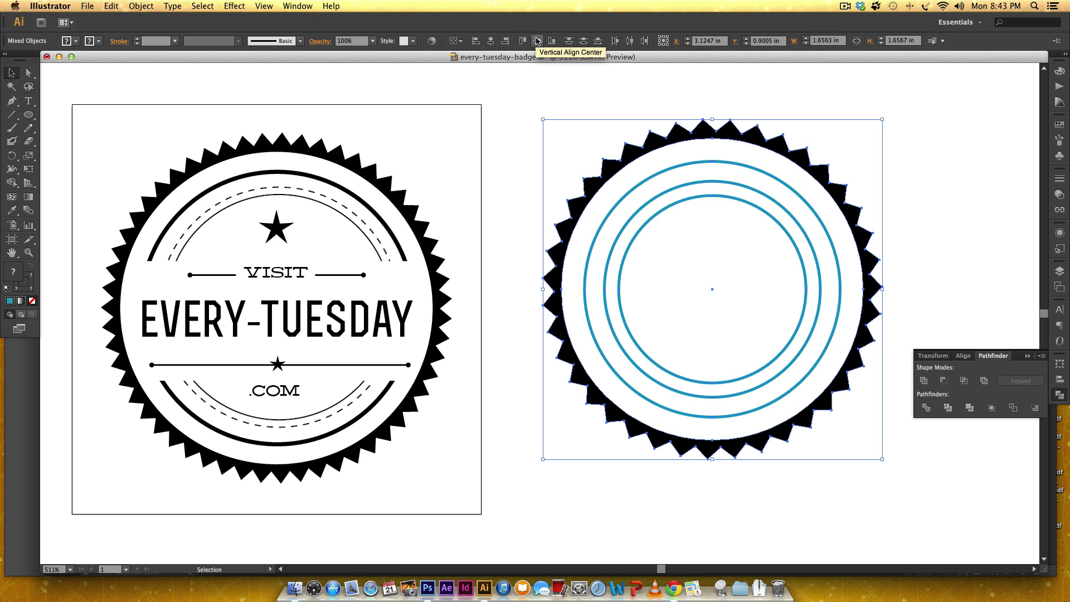
pyautogui.click(883, 164)
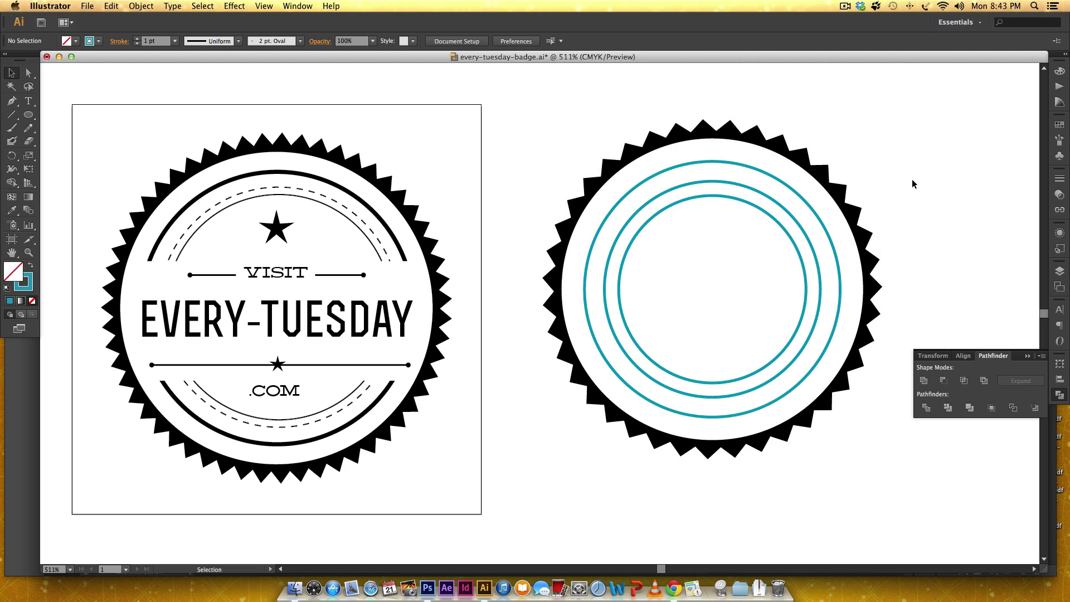
# Step: Slightly enlarge the outer and middle teal circles, vertically re-centring the badge parts after each
pyautogui.click(700, 161)
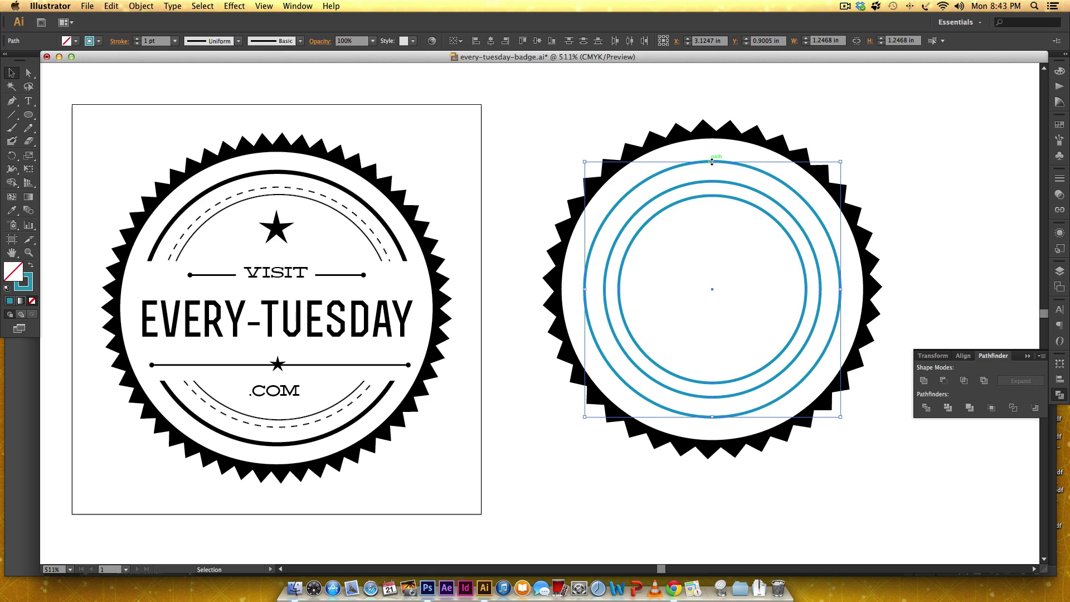
pyautogui.moveTo(714, 160); pyautogui.dragTo(713, 155)
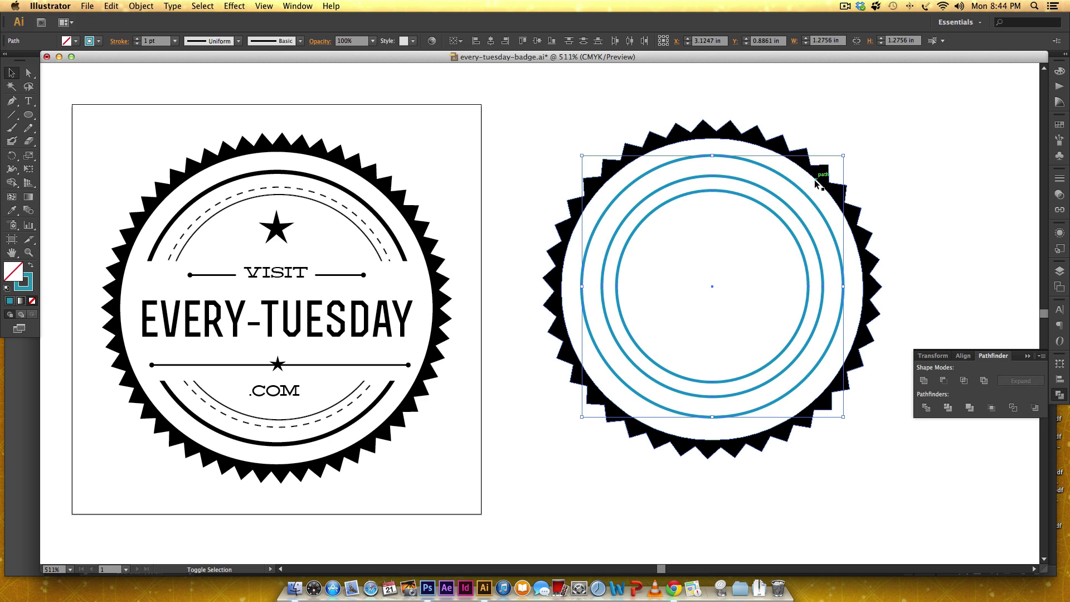
pyautogui.moveTo(667, 104); pyautogui.dragTo(740, 261)
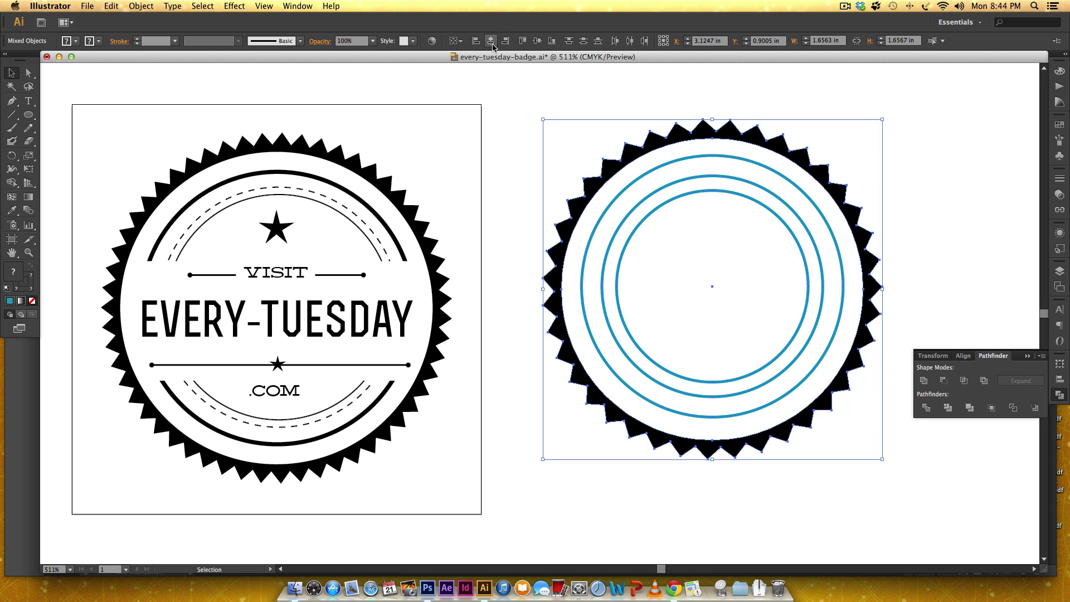
pyautogui.click(539, 41)
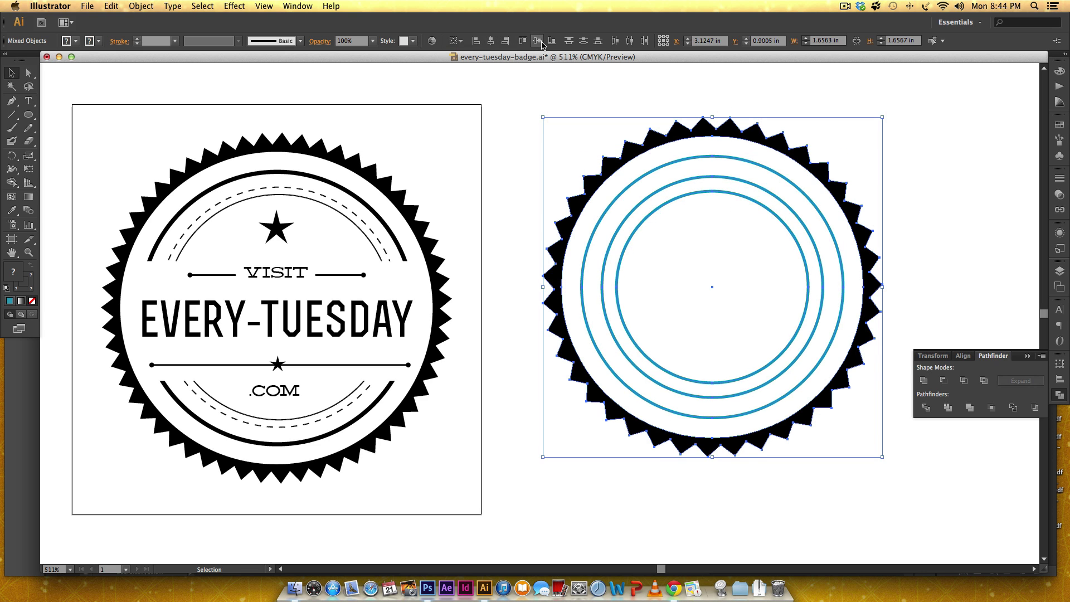
pyautogui.click(917, 173)
pyautogui.click(737, 181)
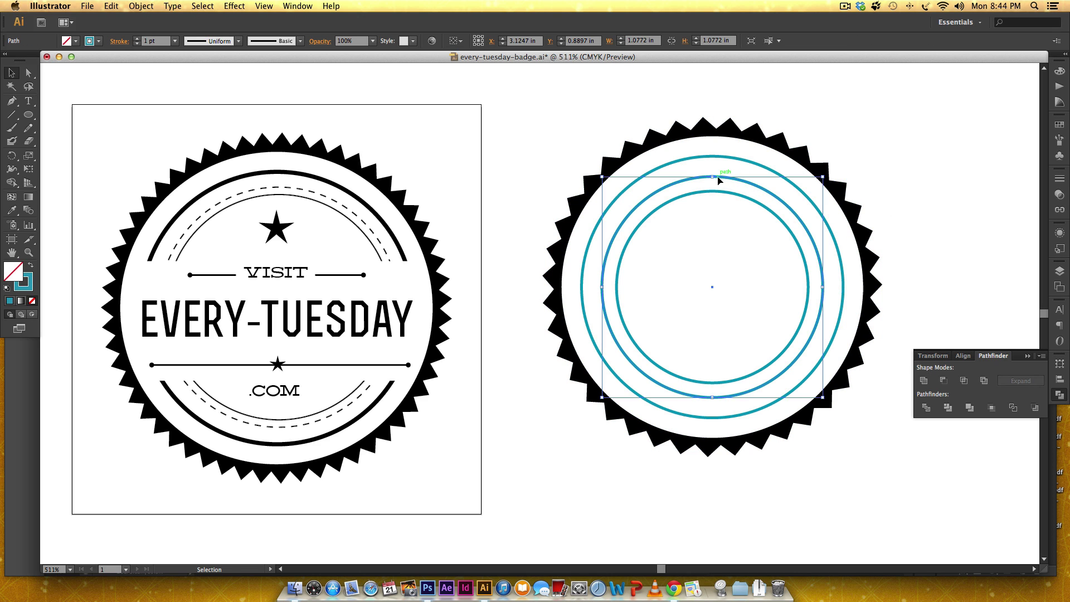
pyautogui.moveTo(718, 179); pyautogui.dragTo(705, 166)
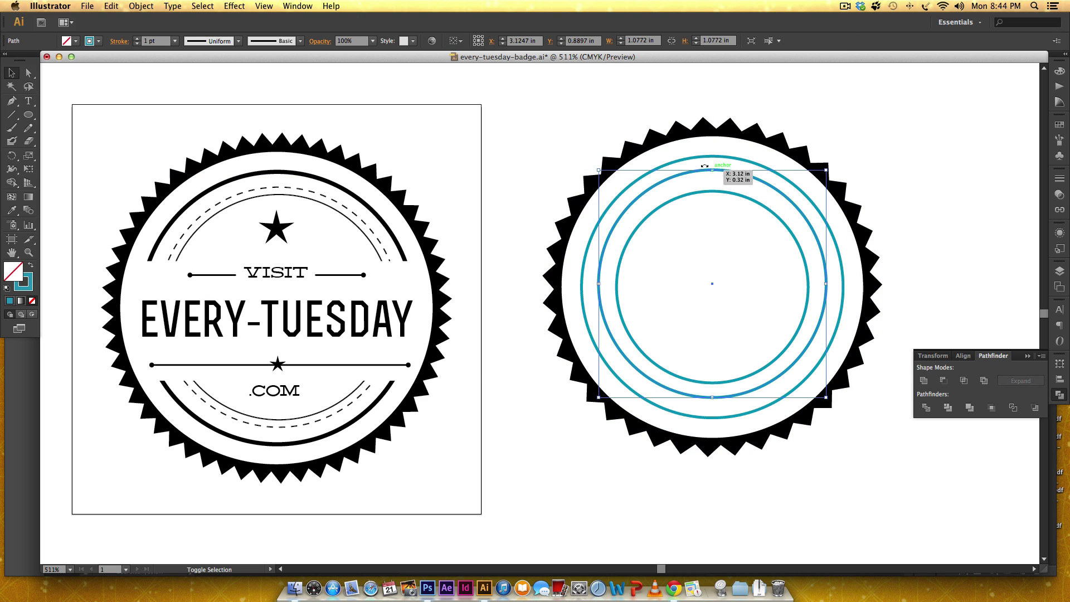
pyautogui.moveTo(656, 100); pyautogui.dragTo(708, 204)
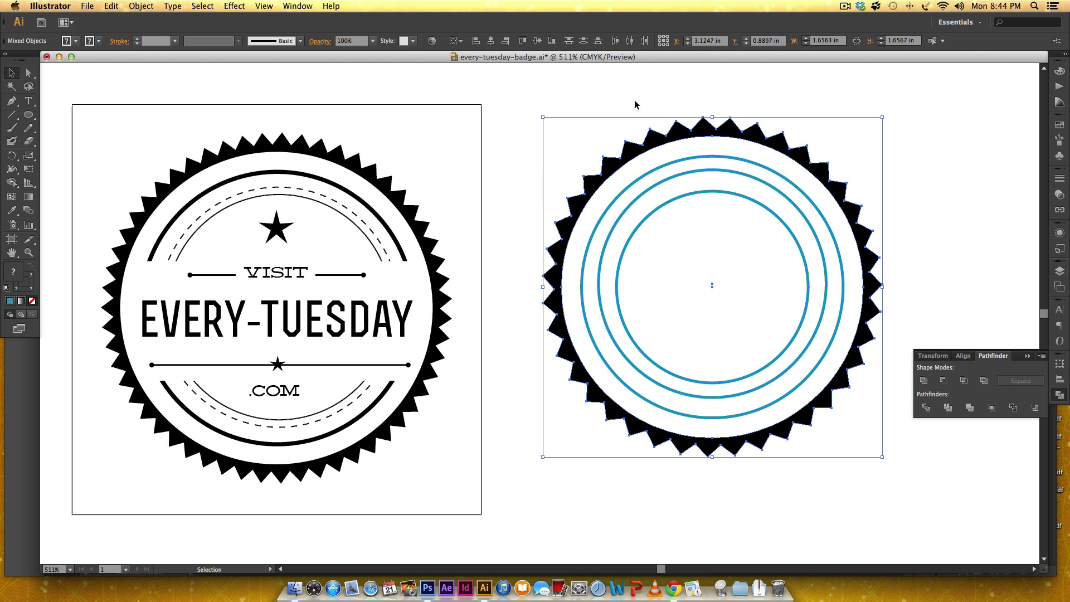
pyautogui.click(537, 41)
pyautogui.click(922, 195)
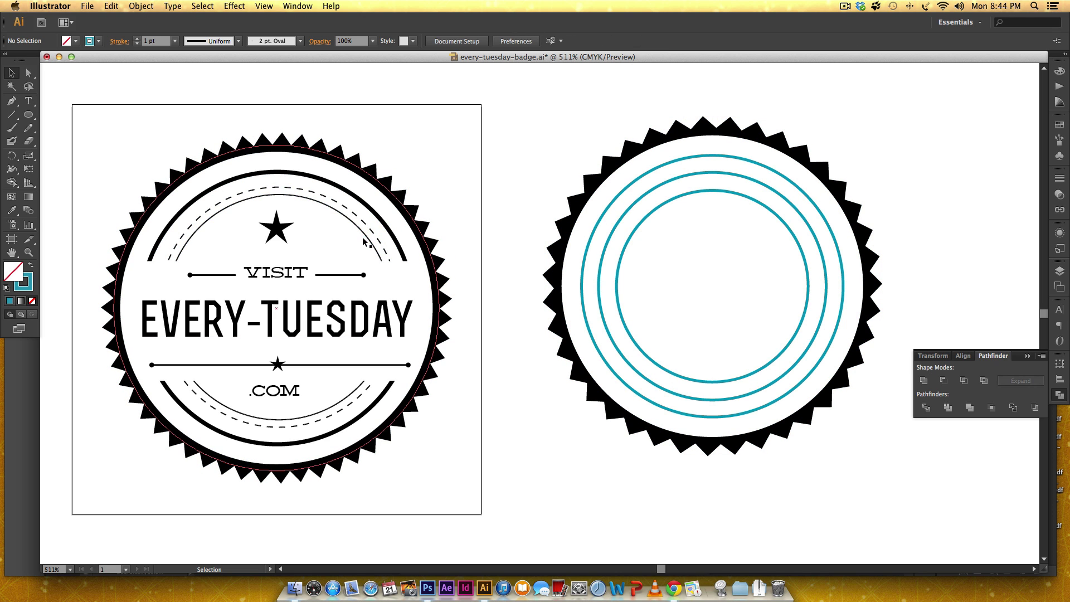
# Step: Marquee-select the serrated ring together with its teal circles
pyautogui.click(705, 190)
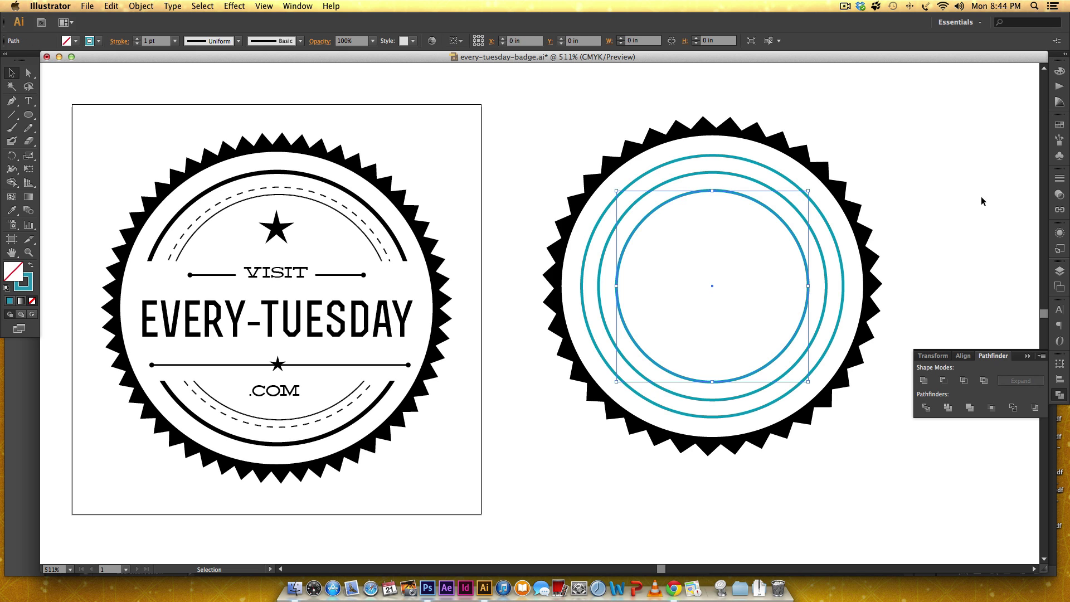
pyautogui.click(873, 150)
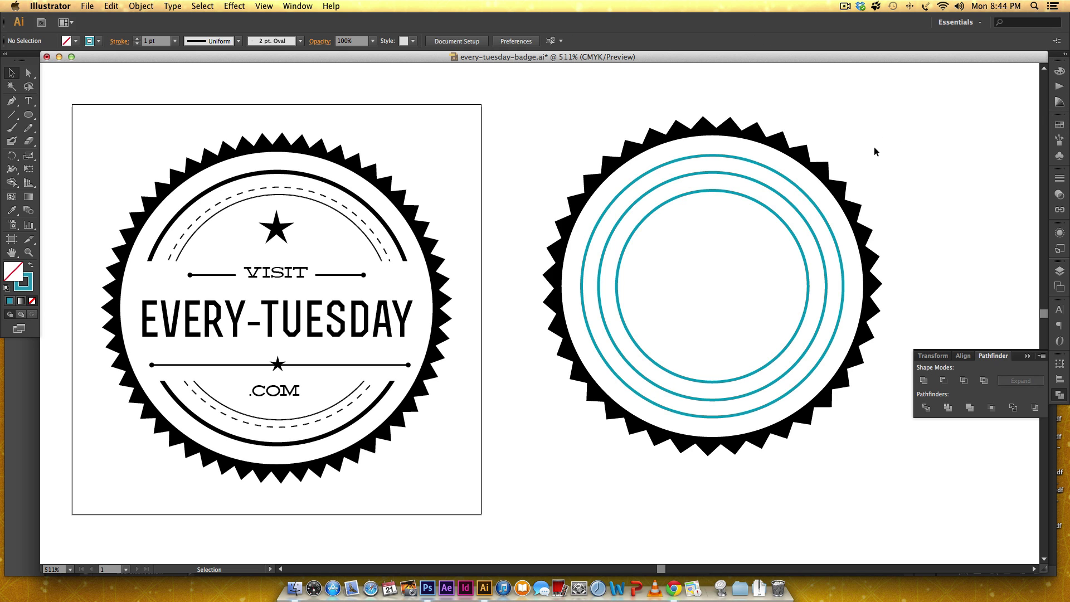
pyautogui.click(850, 174)
pyautogui.click(704, 211)
pyautogui.moveTo(941, 127); pyautogui.dragTo(719, 273)
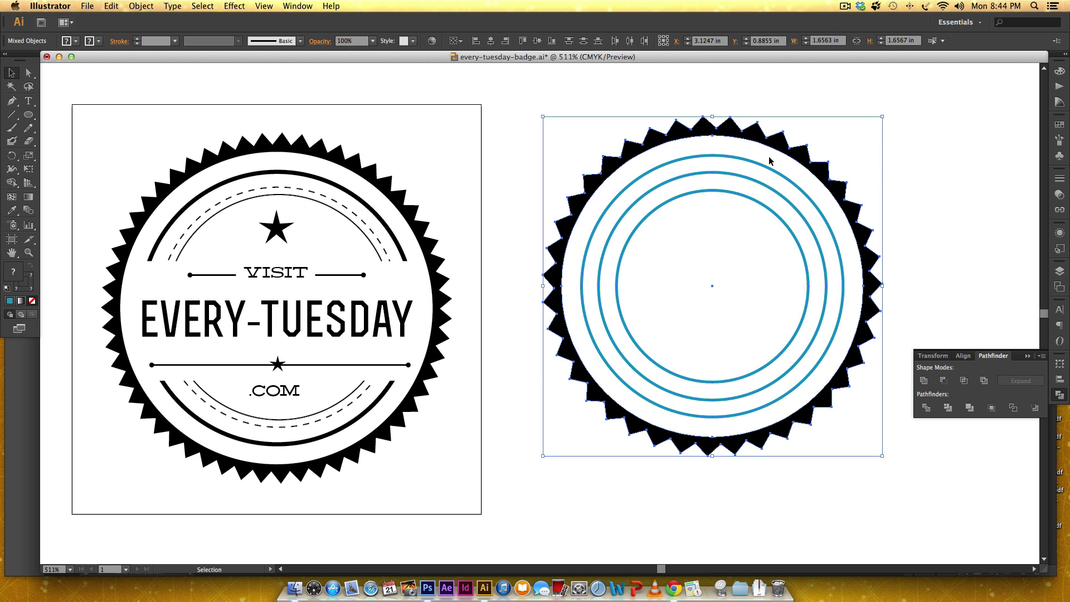
# Step: Leave the serrated ring out of the selection and give the three circles a black stroke
pyautogui.keyDown('shift'); pyautogui.click(730, 128); pyautogui.keyUp('shift')
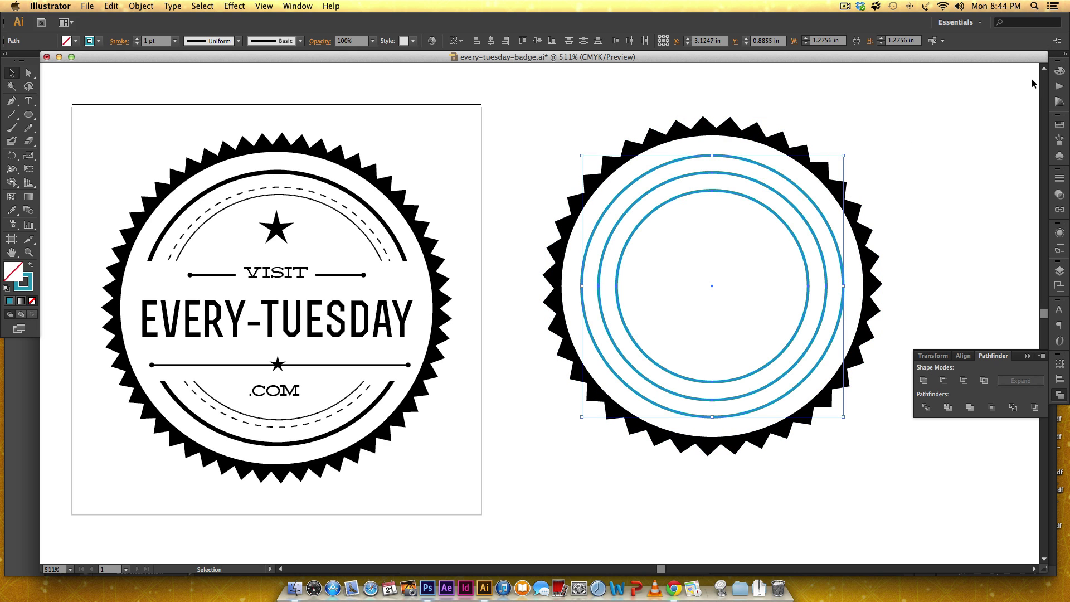
pyautogui.click(1059, 71)
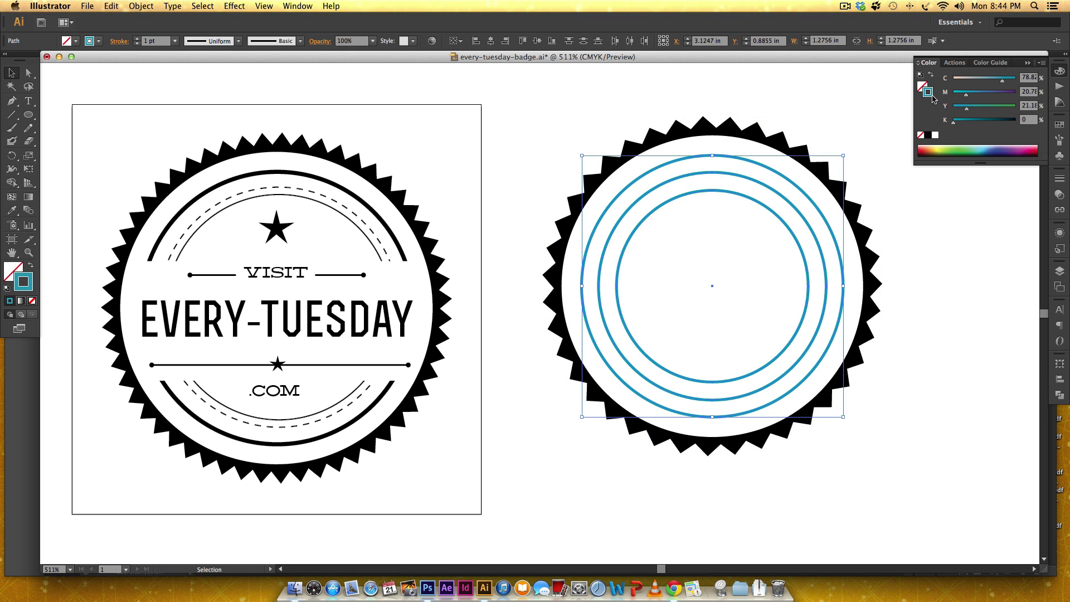
pyautogui.click(928, 135)
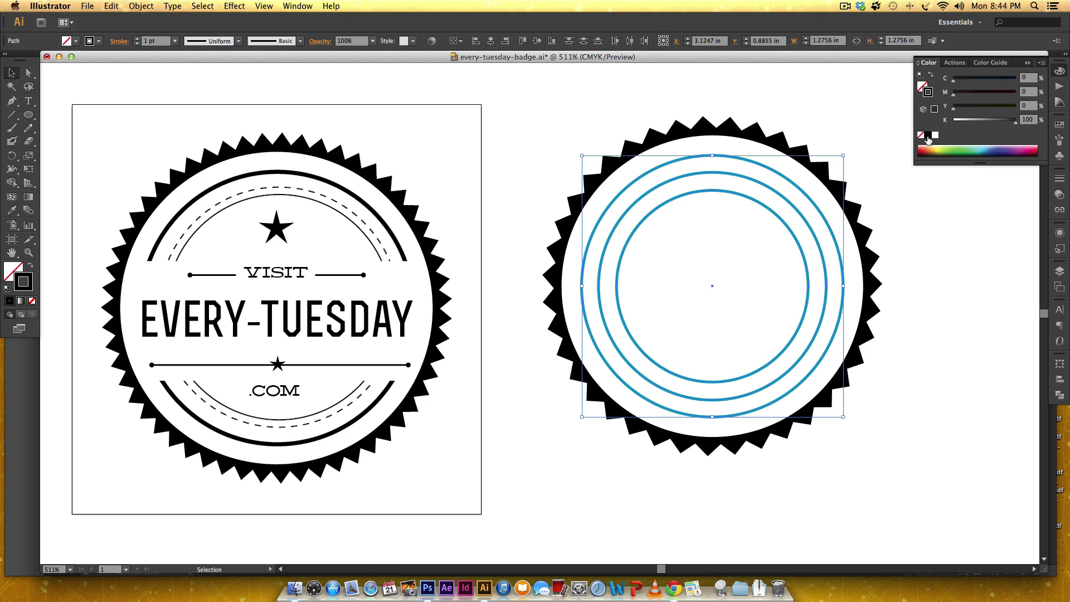
pyautogui.click(937, 230)
pyautogui.click(724, 191)
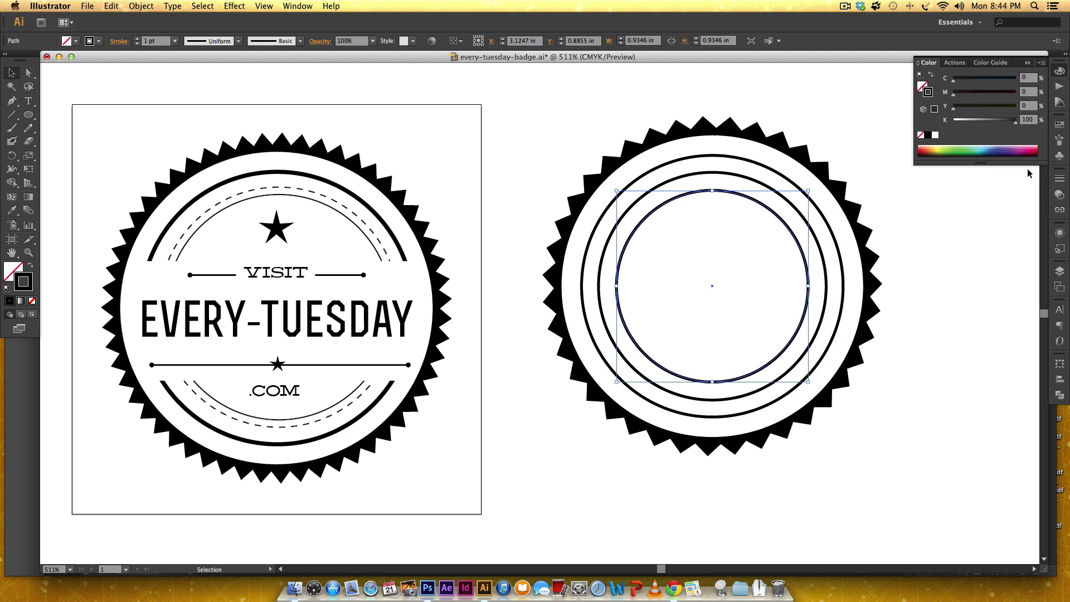
# Step: Set the innermost ring's stroke weight to 0.5 pt in the Stroke panel
pyautogui.click(1059, 179)
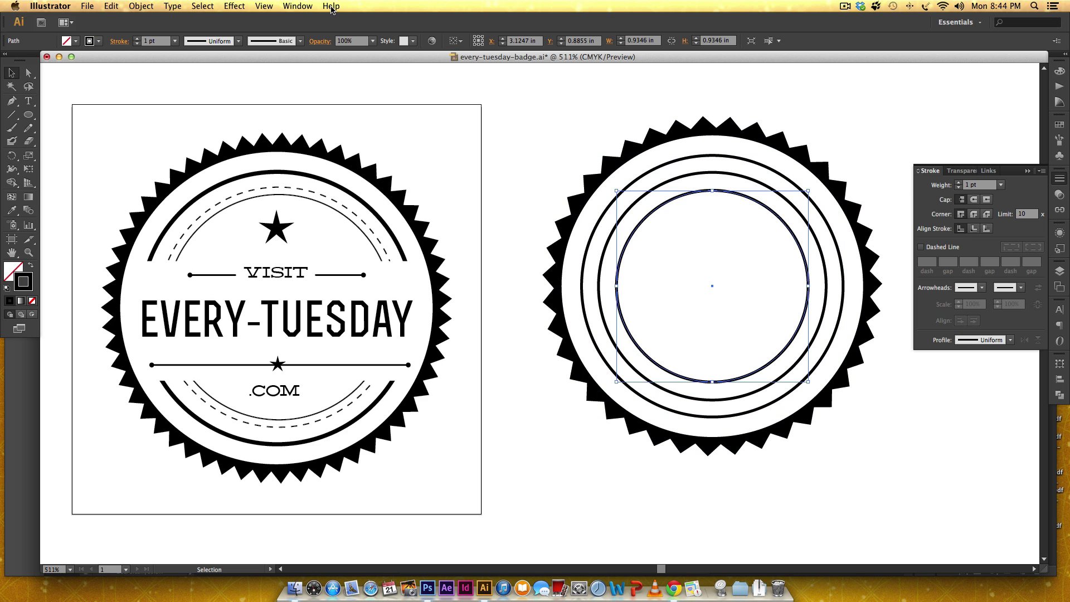
pyautogui.click(297, 6)
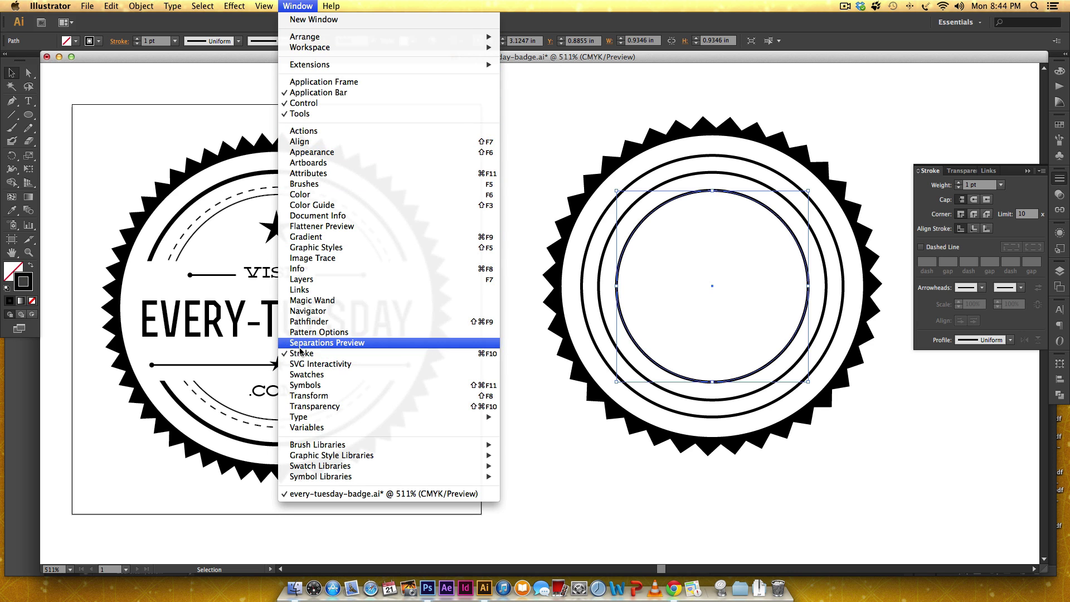
pyautogui.click(916, 164)
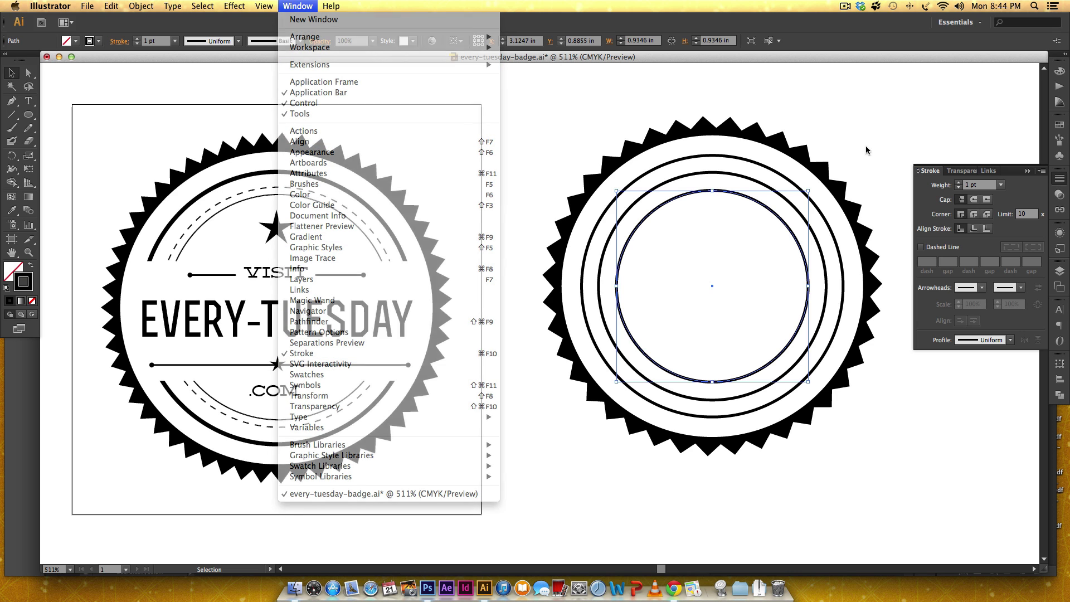
pyautogui.click(979, 186)
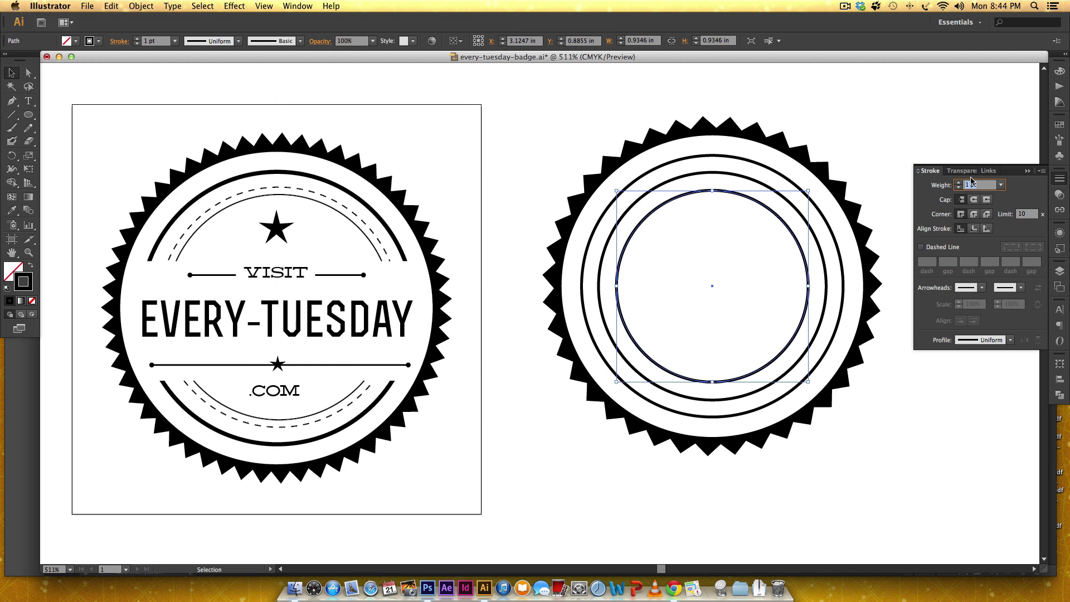
pyautogui.press('Return')
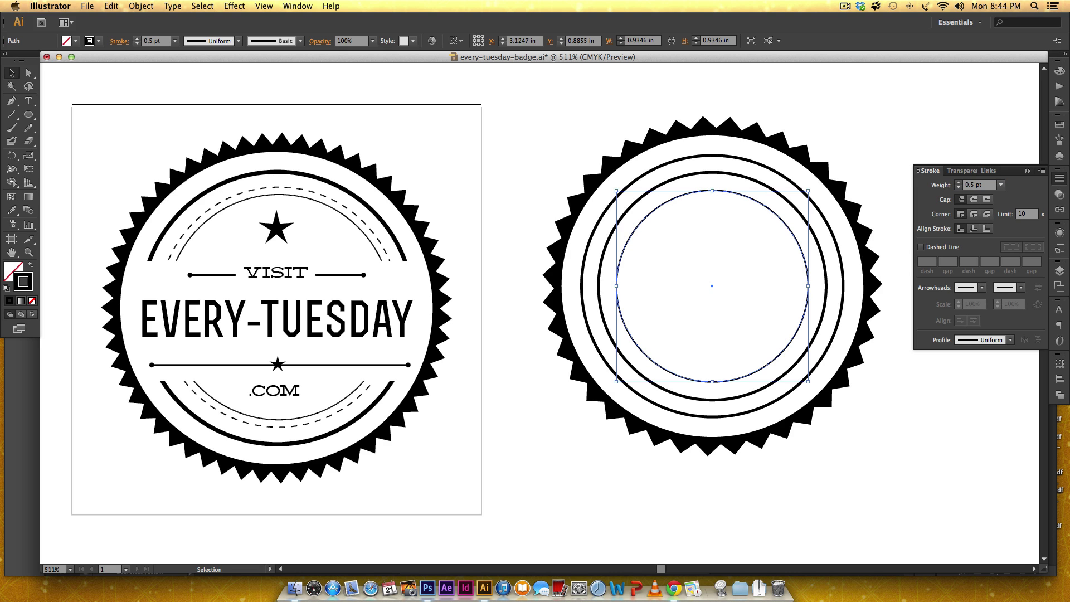
# Step: Give the middle ring a 0.75 pt stroke weight and make it a dashed line
pyautogui.click(732, 173)
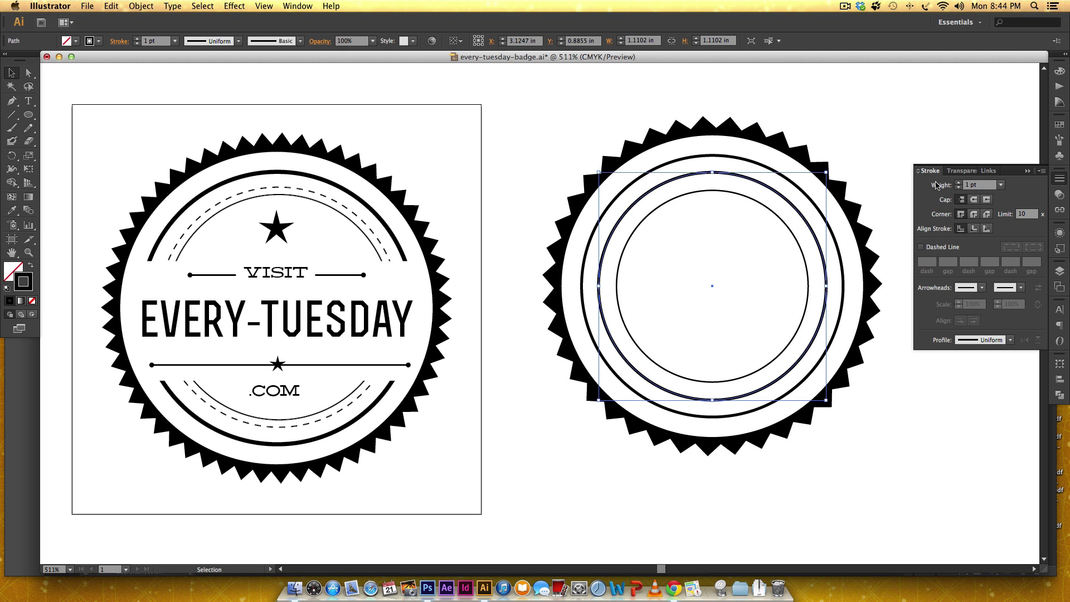
pyautogui.click(985, 188)
pyautogui.write('.75')
pyautogui.press('Return')
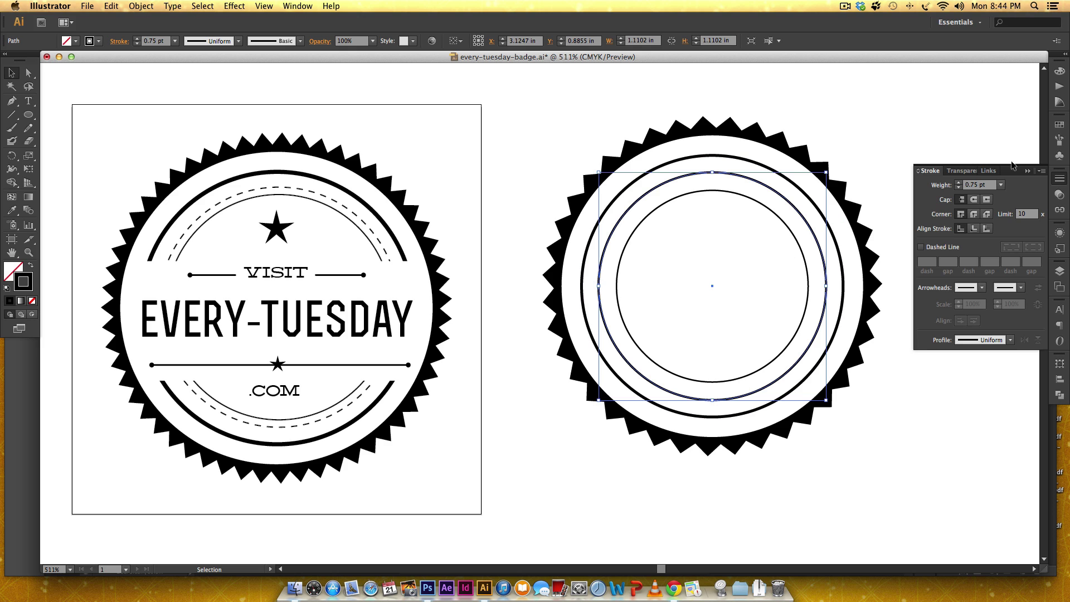
pyautogui.click(921, 247)
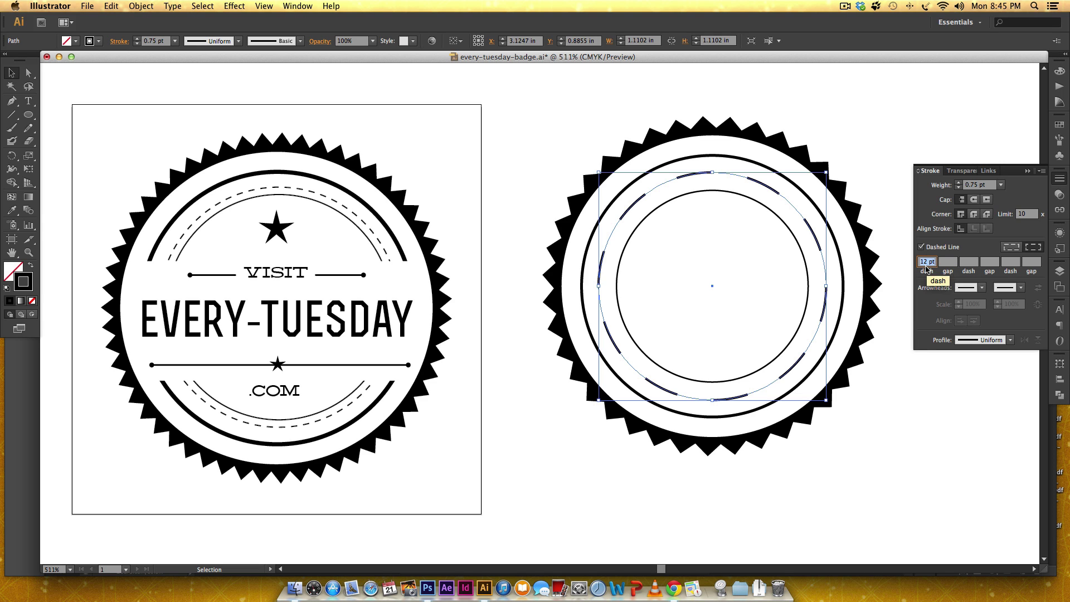
# Step: Set the middle ring's dash length to 3 pt with round caps and round joins
pyautogui.write('4')
pyautogui.press('Return')
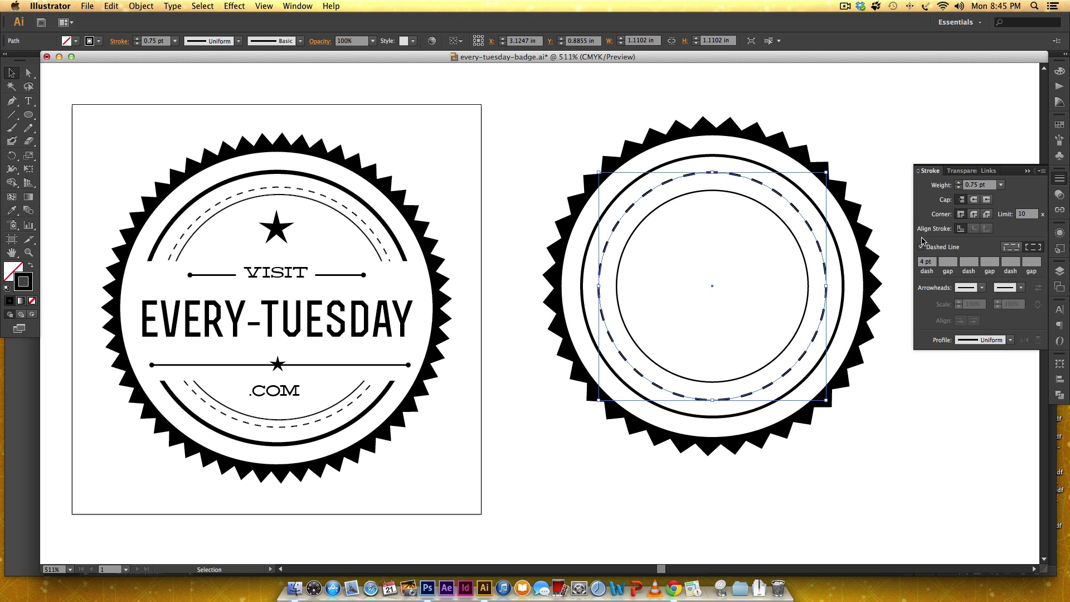
pyautogui.click(927, 262)
pyautogui.write('3')
pyautogui.press('Return')
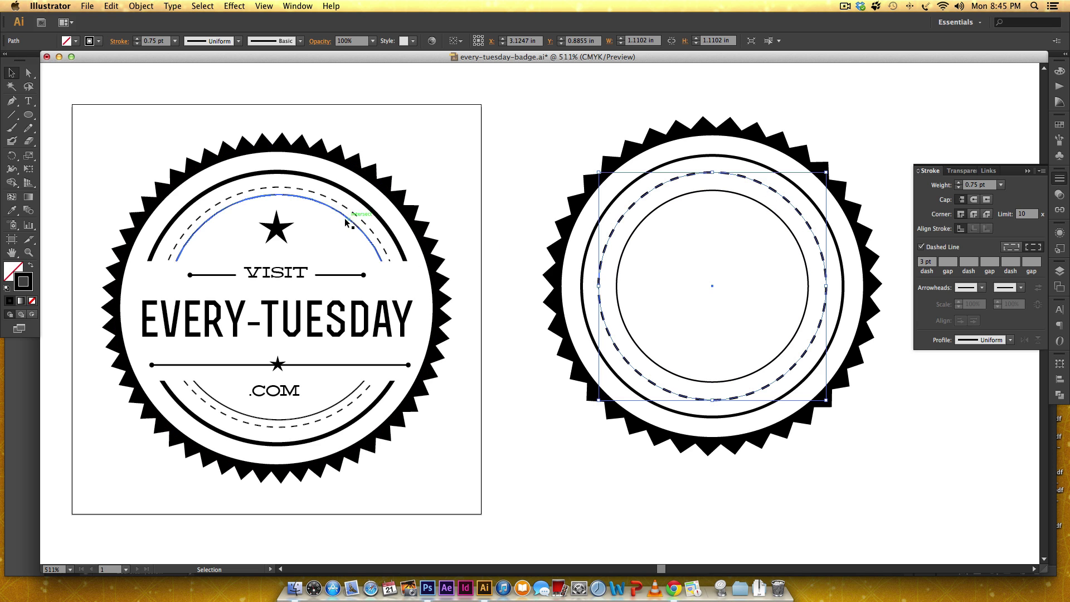
pyautogui.click(974, 200)
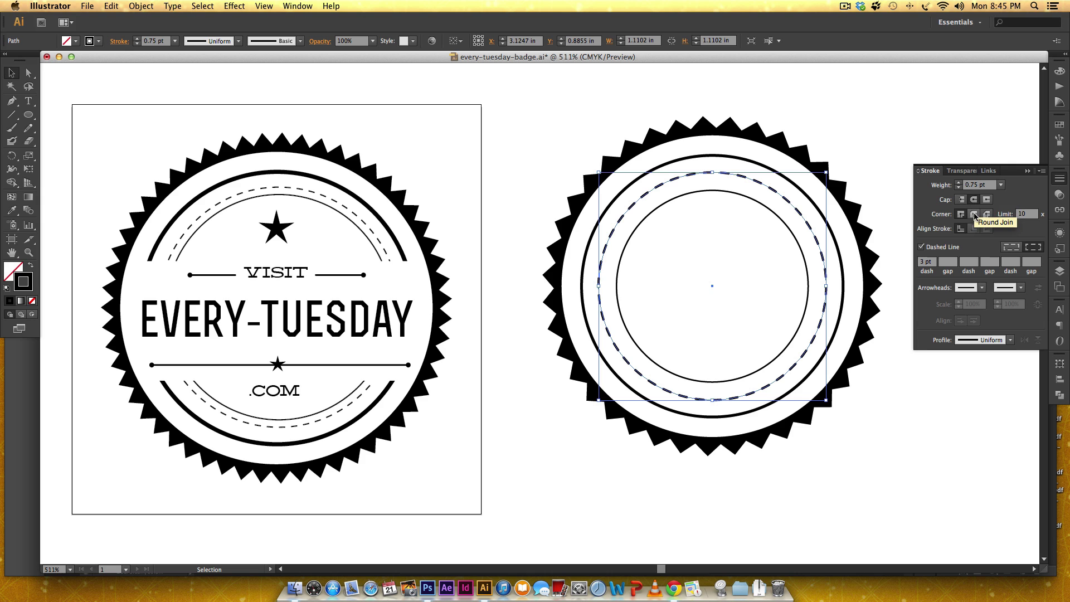
pyautogui.click(972, 215)
pyautogui.click(873, 145)
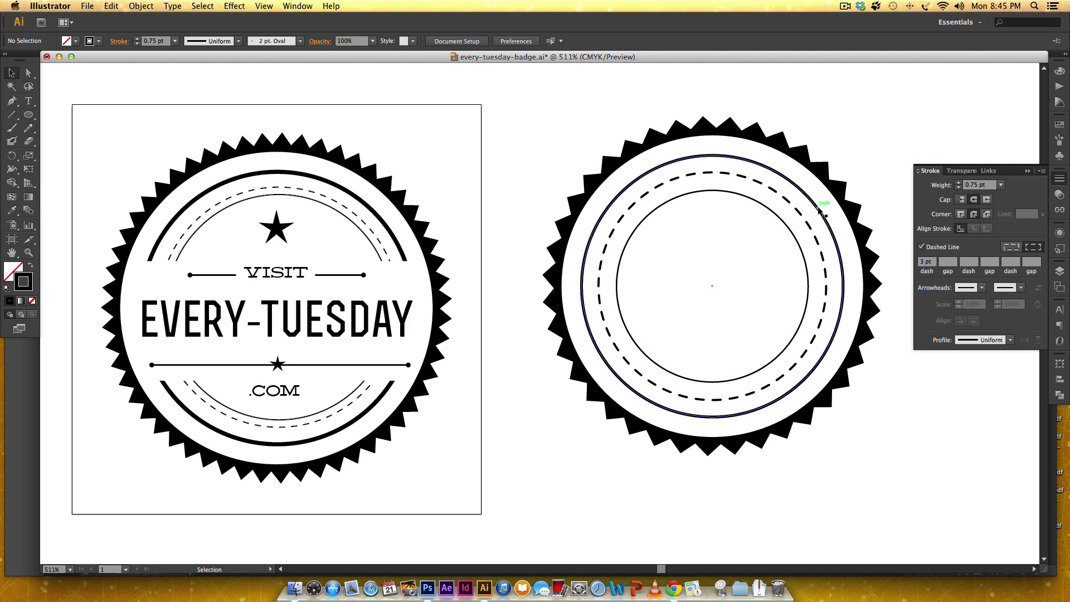
# Step: Reduce the dashed ring's stroke weight to 0.5 pt and shrink it slightly
pyautogui.click(712, 173)
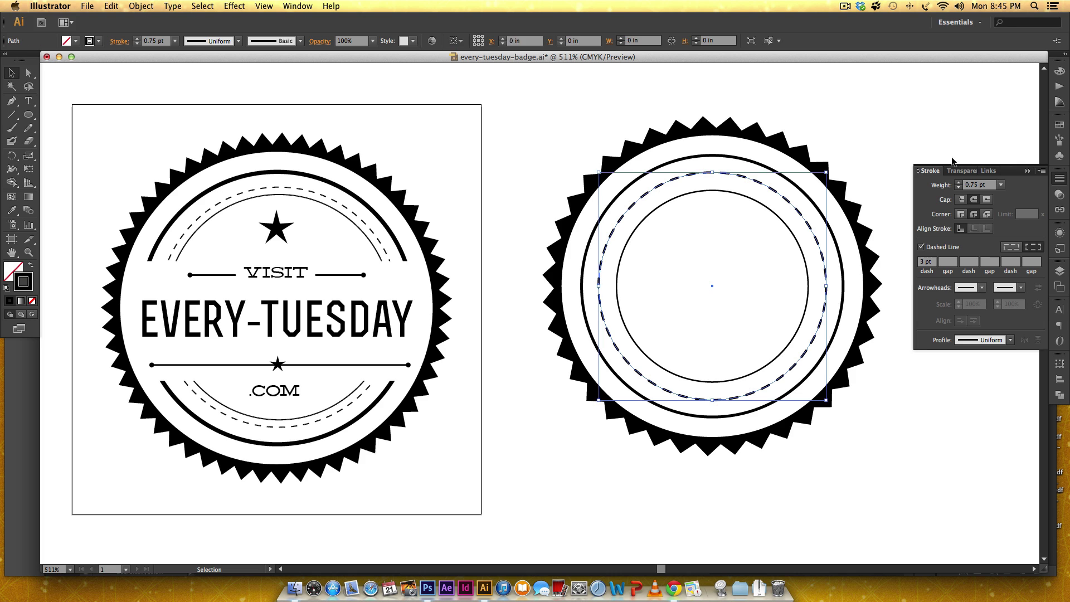
pyautogui.click(970, 183)
pyautogui.write('0.5')
pyautogui.press('Return')
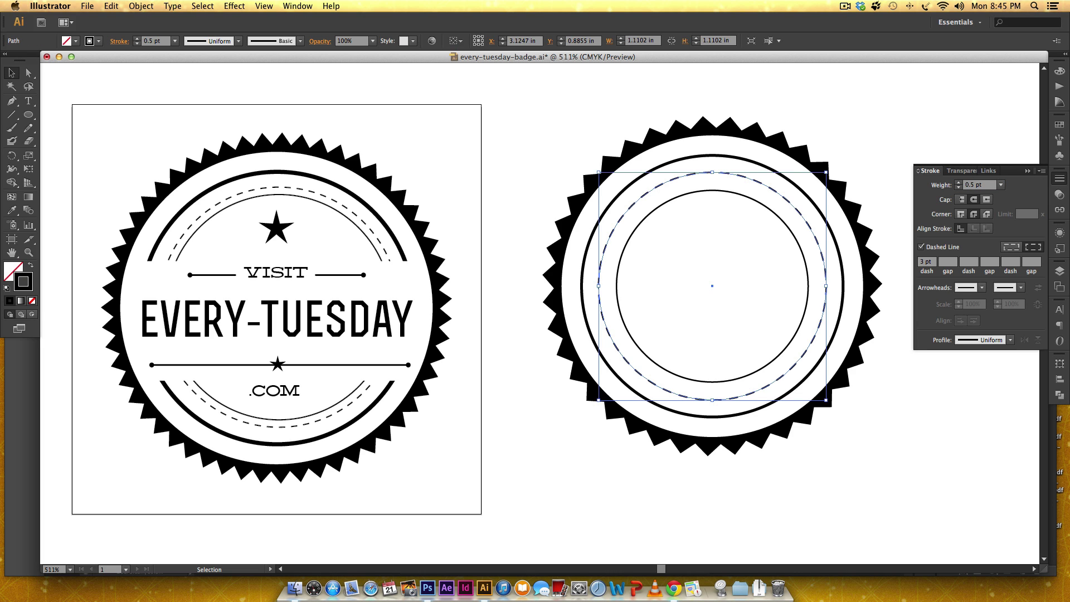
pyautogui.click(848, 156)
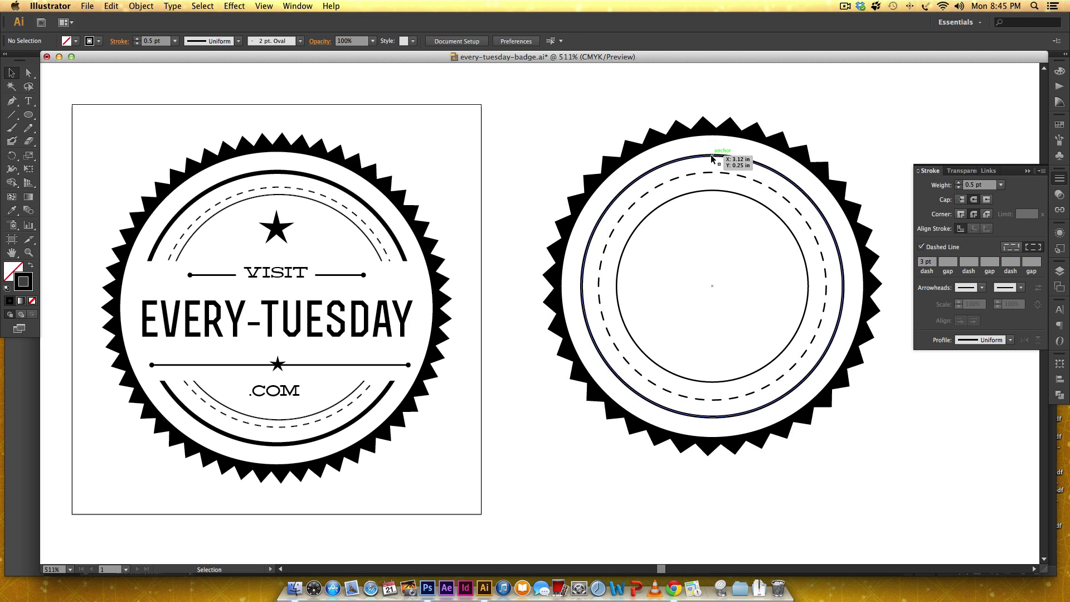
pyautogui.click(710, 174)
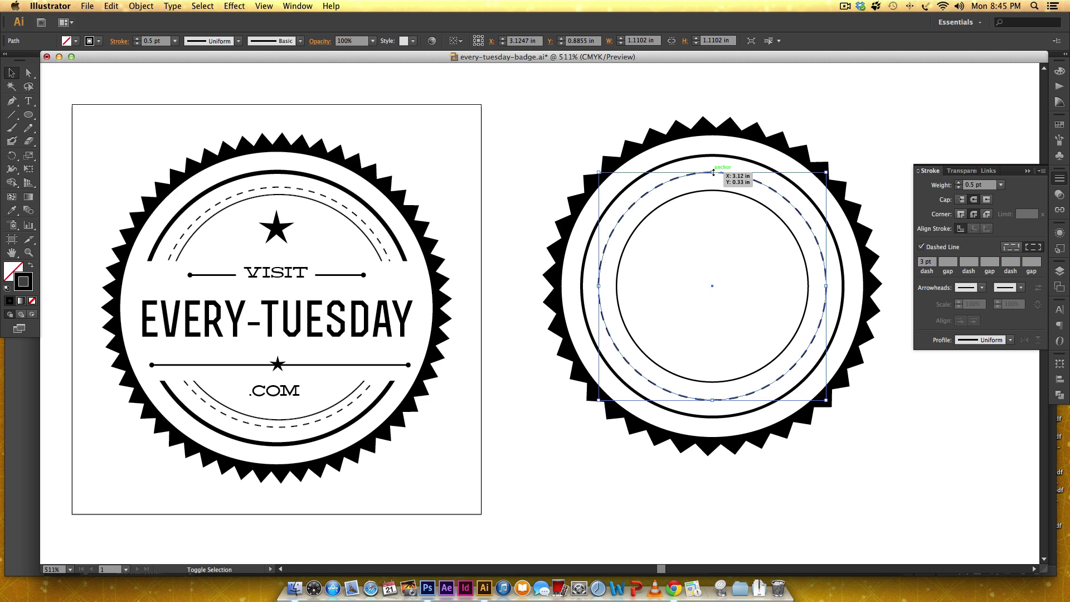
pyautogui.moveTo(711, 174); pyautogui.dragTo(712, 181)
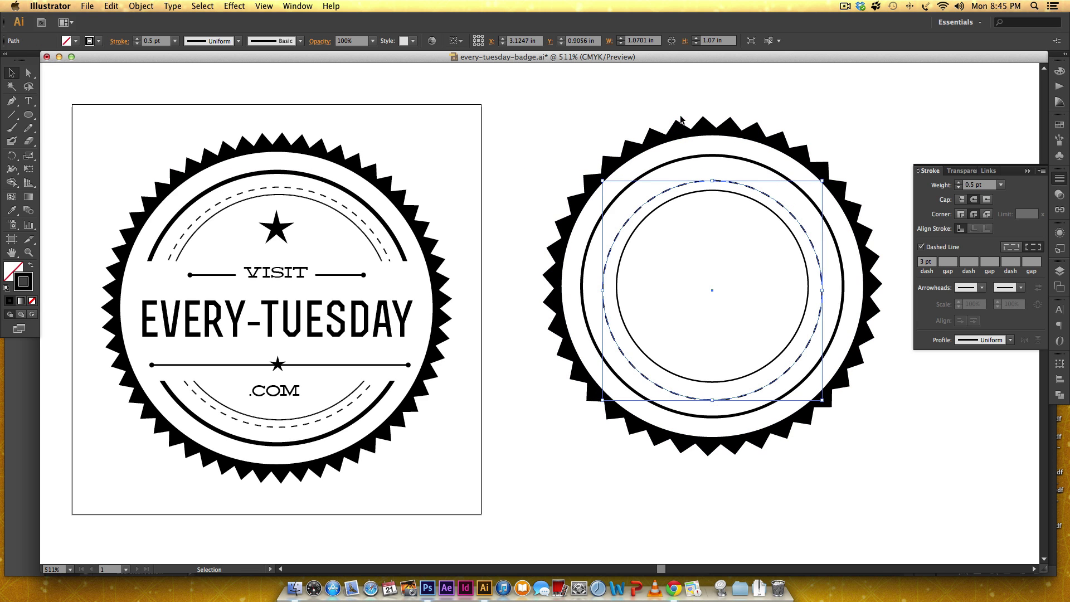
# Step: Select all, vertically centre the badge parts, and check the thick ring's stroke settings
pyautogui.press('super+a')
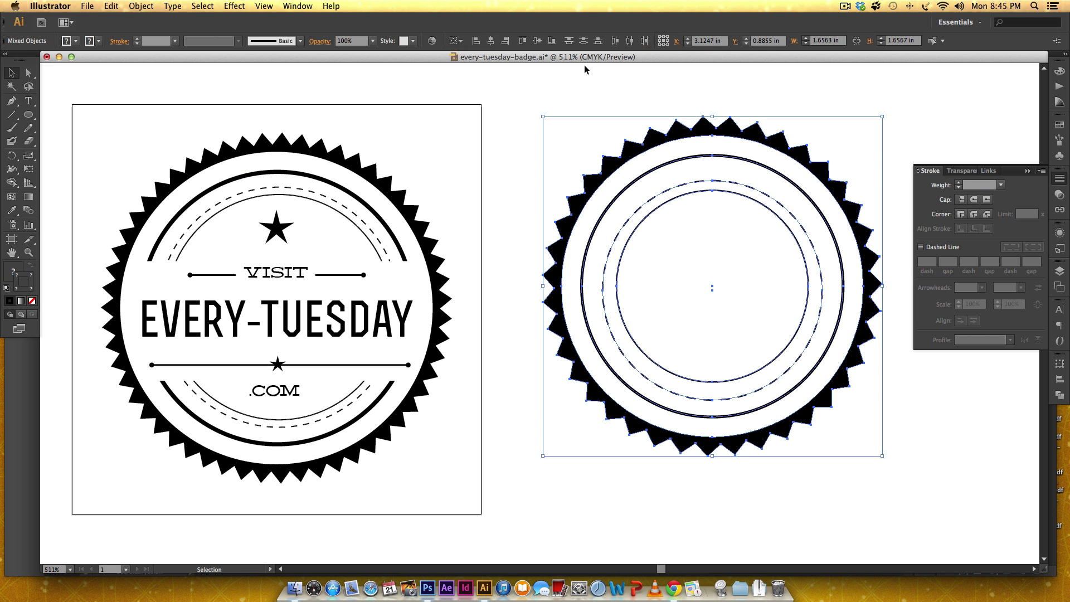
pyautogui.click(536, 40)
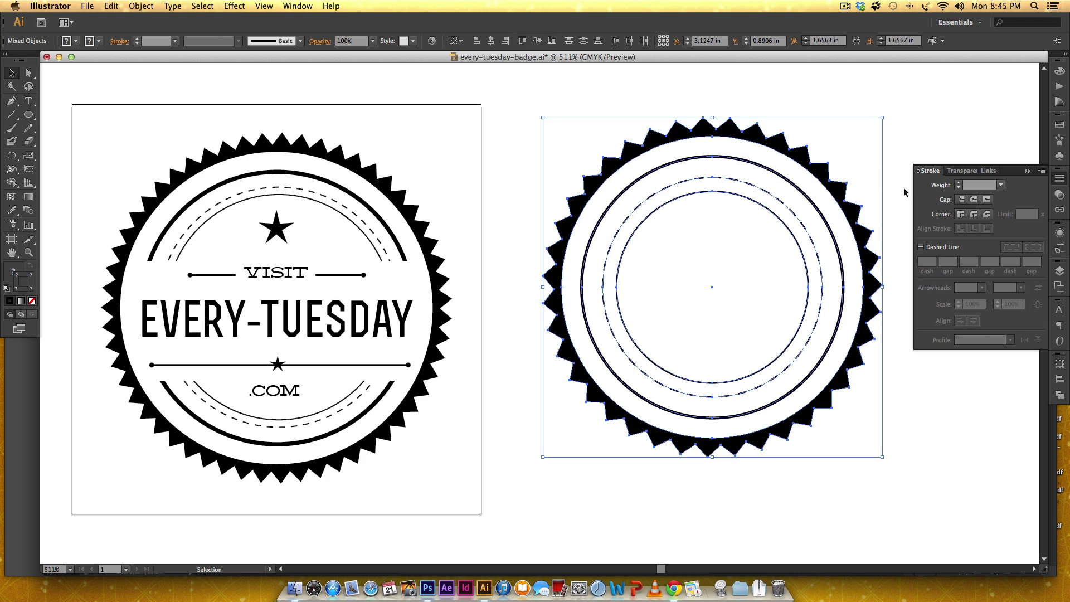
pyautogui.click(924, 132)
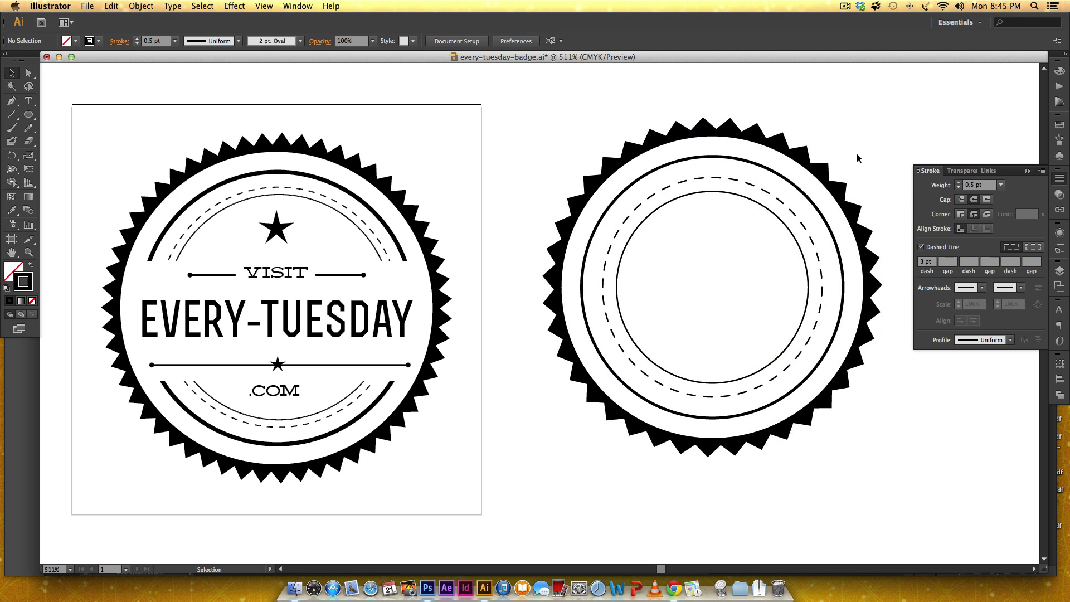
pyautogui.click(704, 156)
pyautogui.click(874, 73)
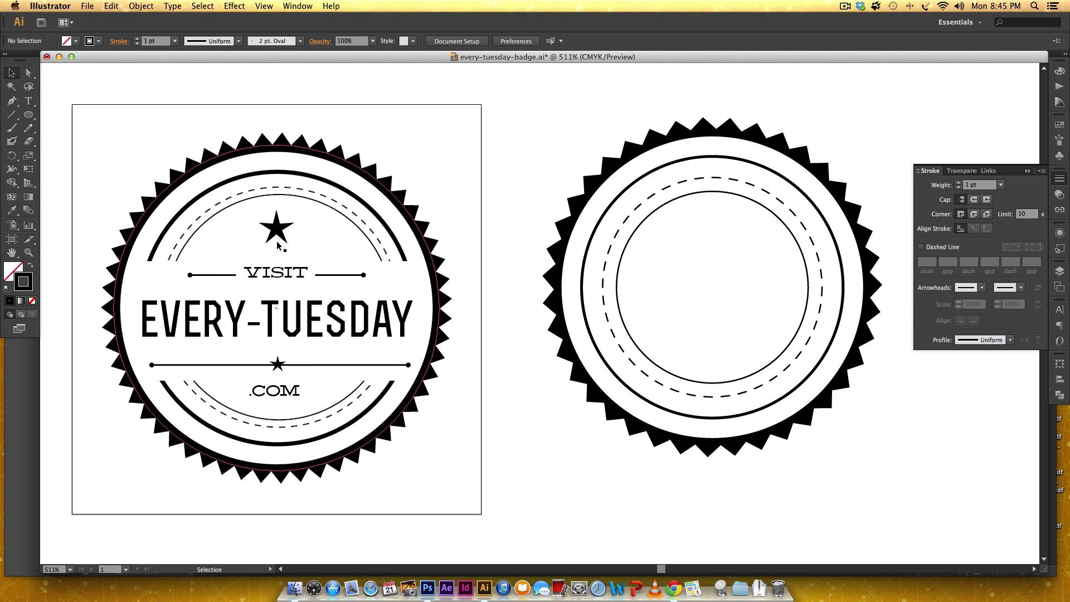
# Step: Expand the appearance of the thick ring, dashed circle and inner circle, then expand their fill and stroke
pyautogui.click(714, 156)
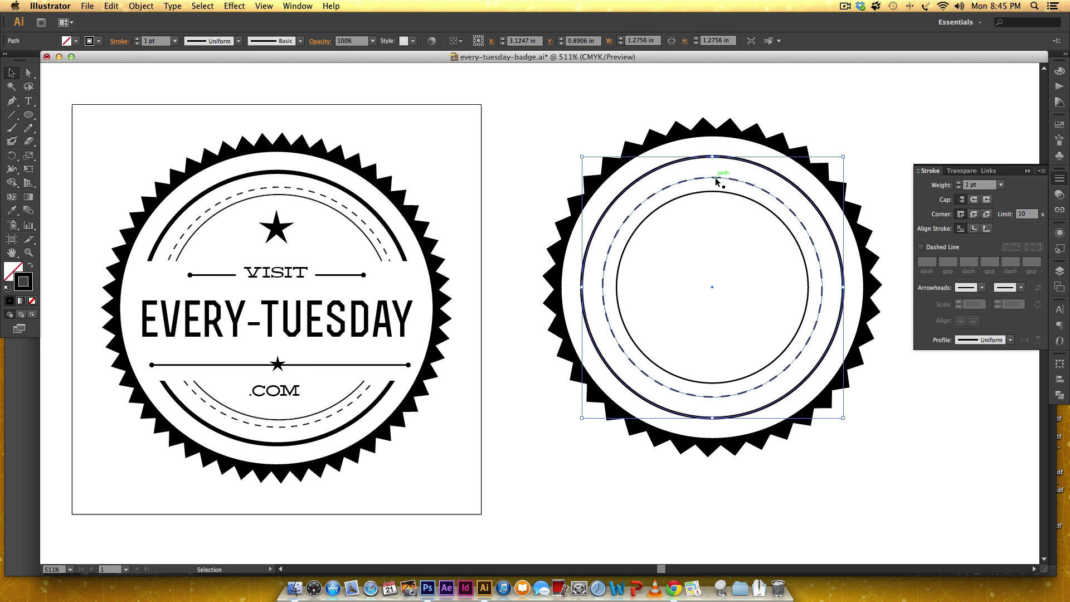
pyautogui.keyDown('shift'); pyautogui.click(714, 177); pyautogui.keyUp('shift')
pyautogui.keyDown('shift'); pyautogui.click(715, 190); pyautogui.keyUp('shift')
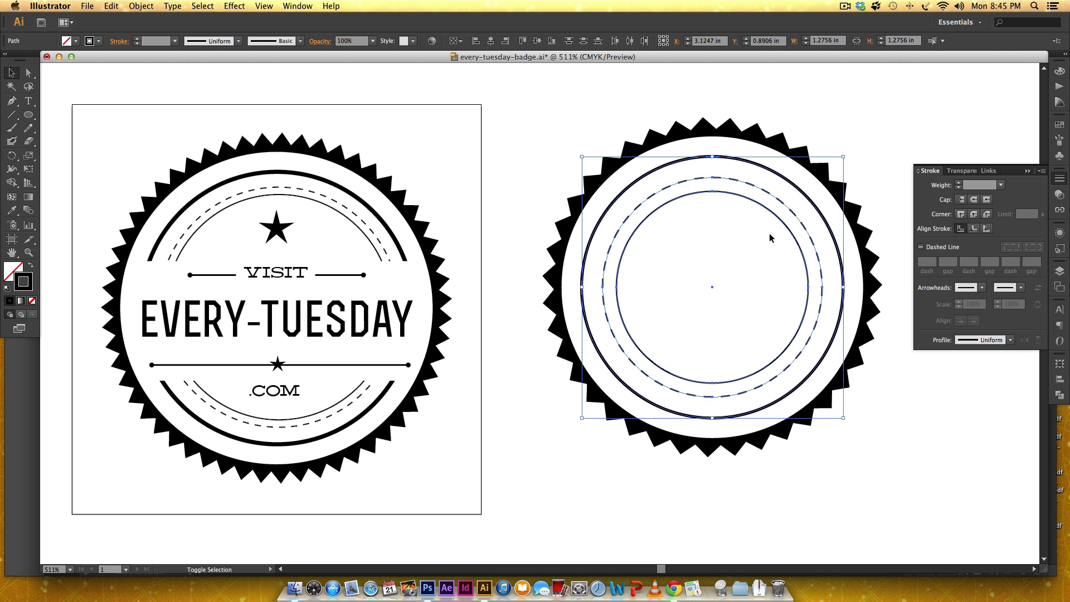
pyautogui.click(787, 68)
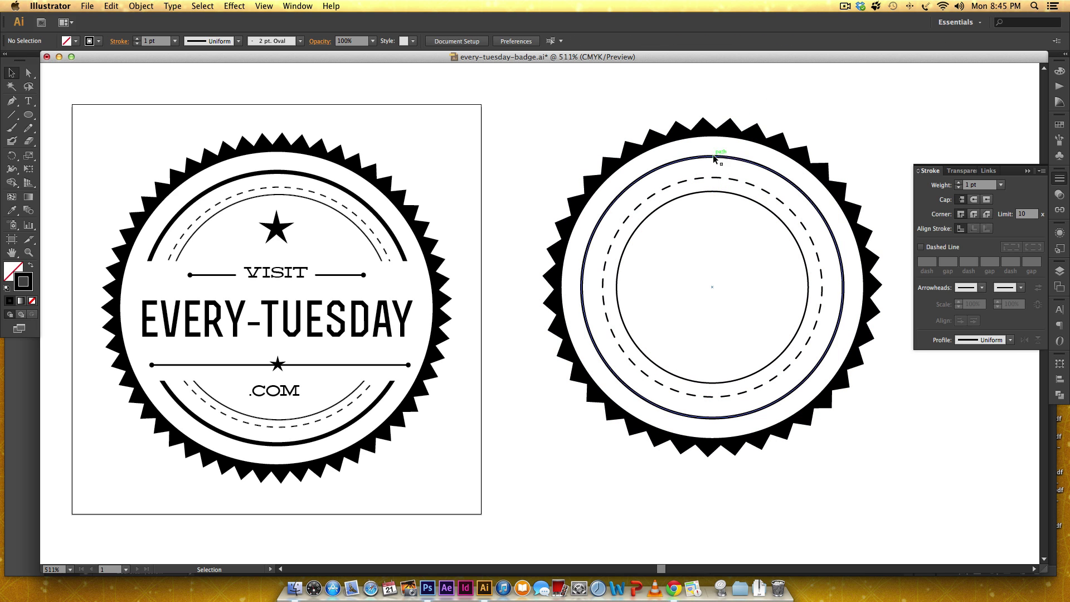
pyautogui.click(731, 159)
pyautogui.keyDown('shift'); pyautogui.click(719, 178); pyautogui.keyUp('shift')
pyautogui.keyDown('shift'); pyautogui.click(719, 191); pyautogui.keyUp('shift')
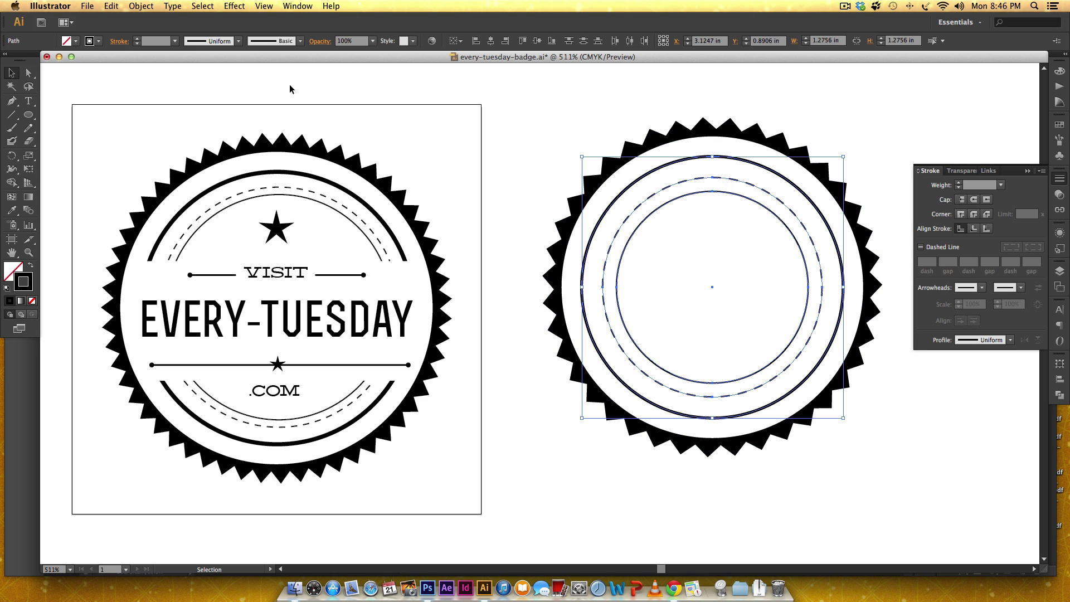
pyautogui.click(144, 8)
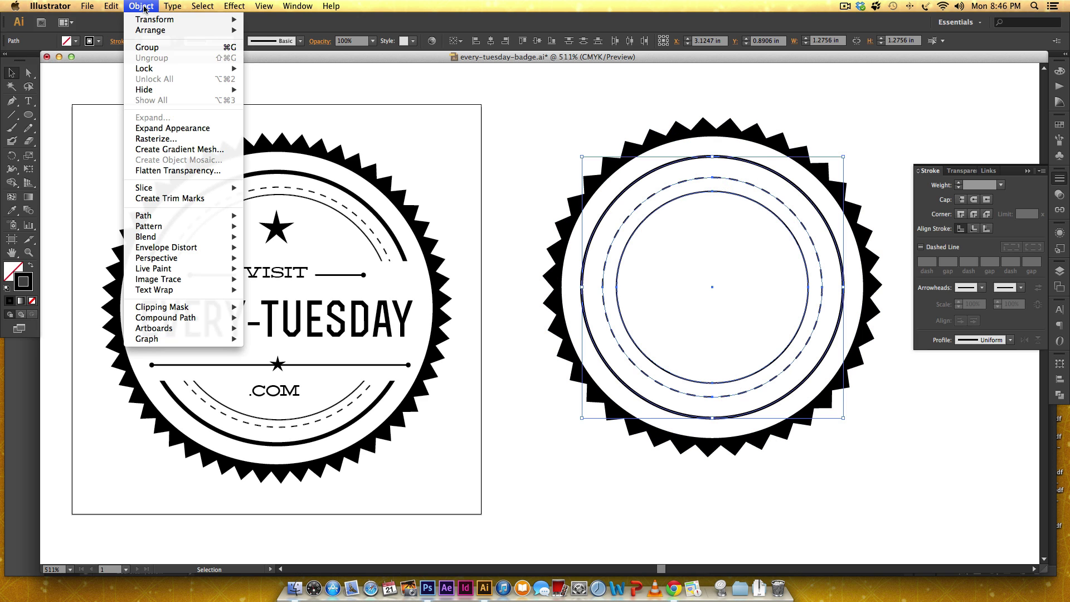
pyautogui.click(169, 128)
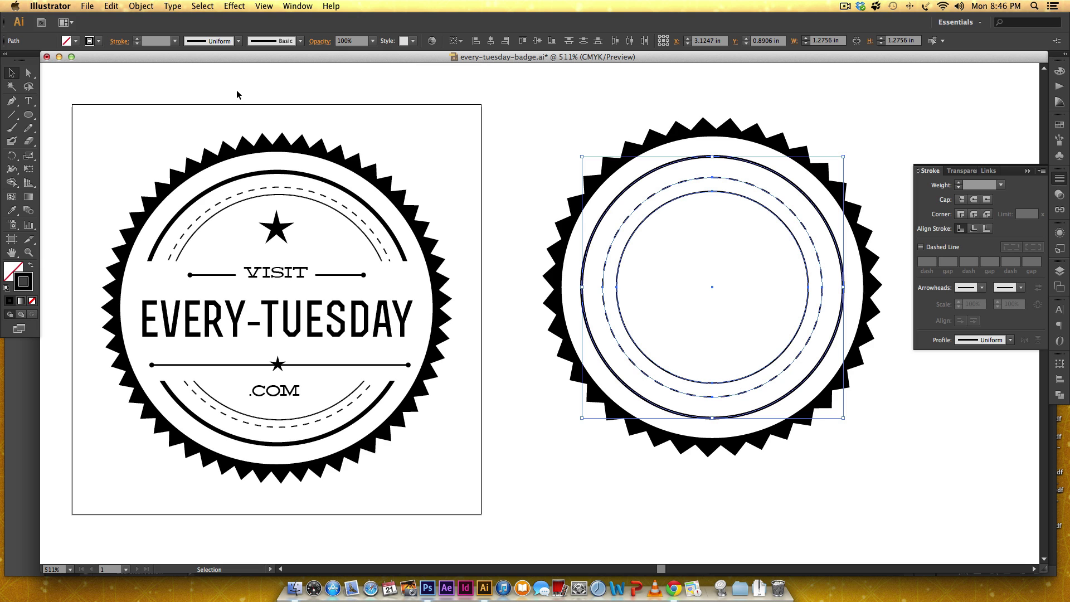
pyautogui.click(130, 7)
pyautogui.click(143, 118)
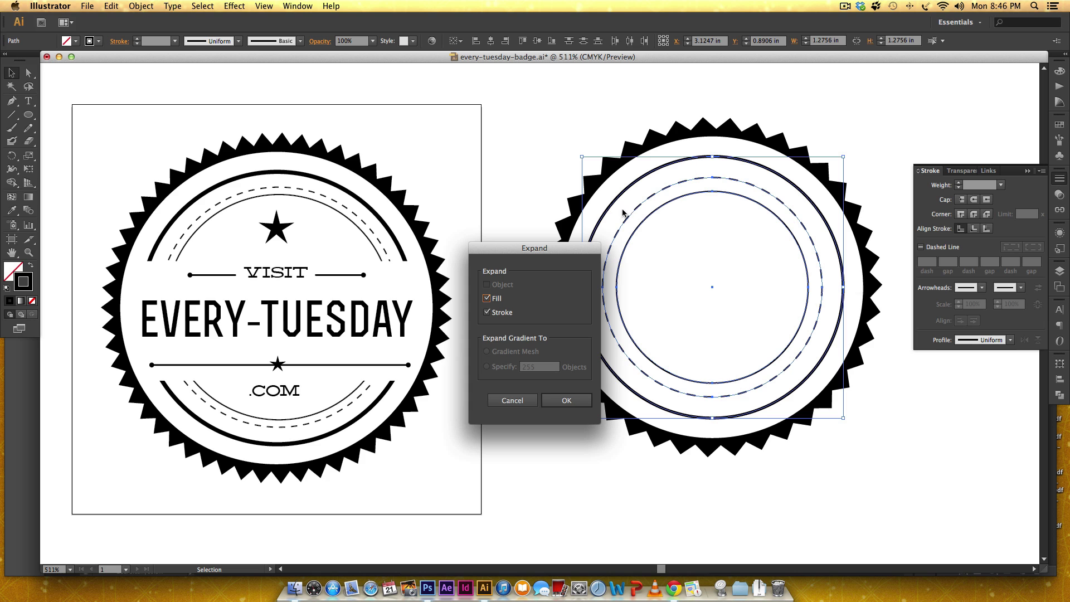
pyautogui.click(565, 400)
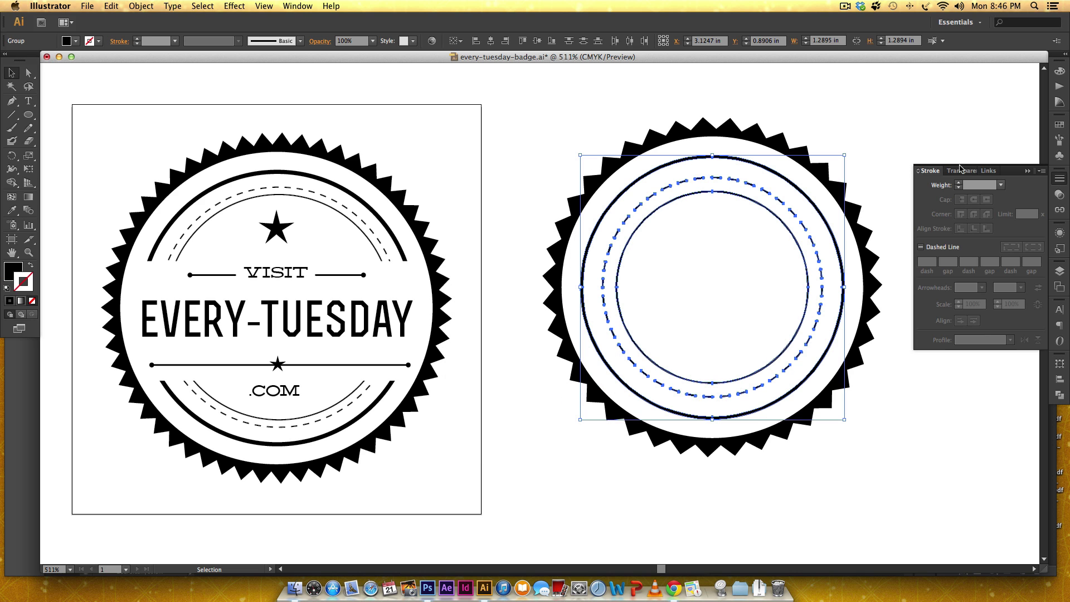
# Step: Check the expanded ring, dashed and inner circle shapes, then select them together
pyautogui.click(877, 129)
pyautogui.click(728, 162)
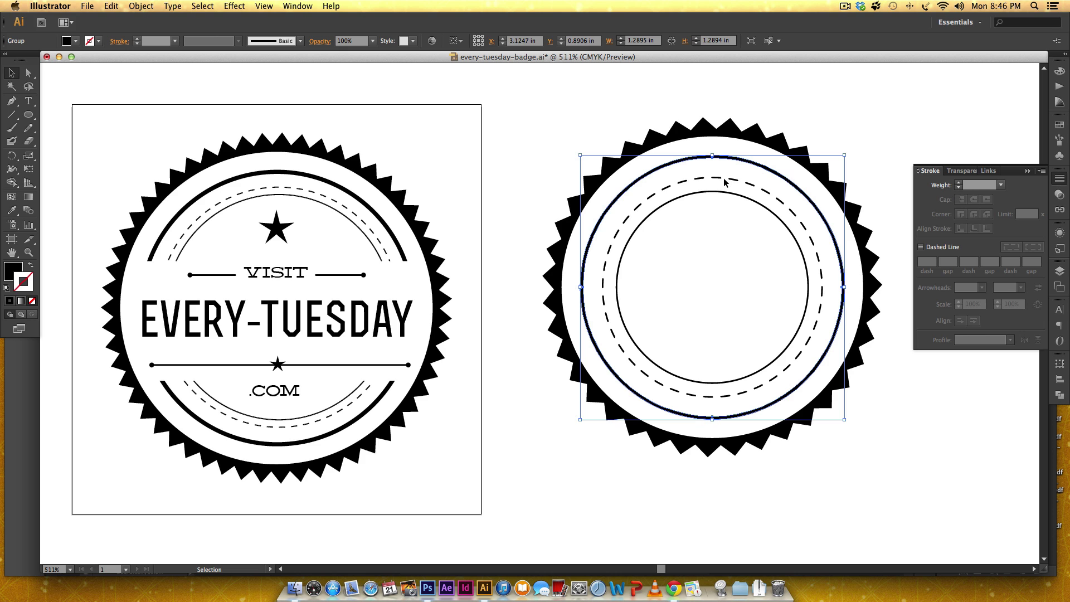
pyautogui.click(719, 178)
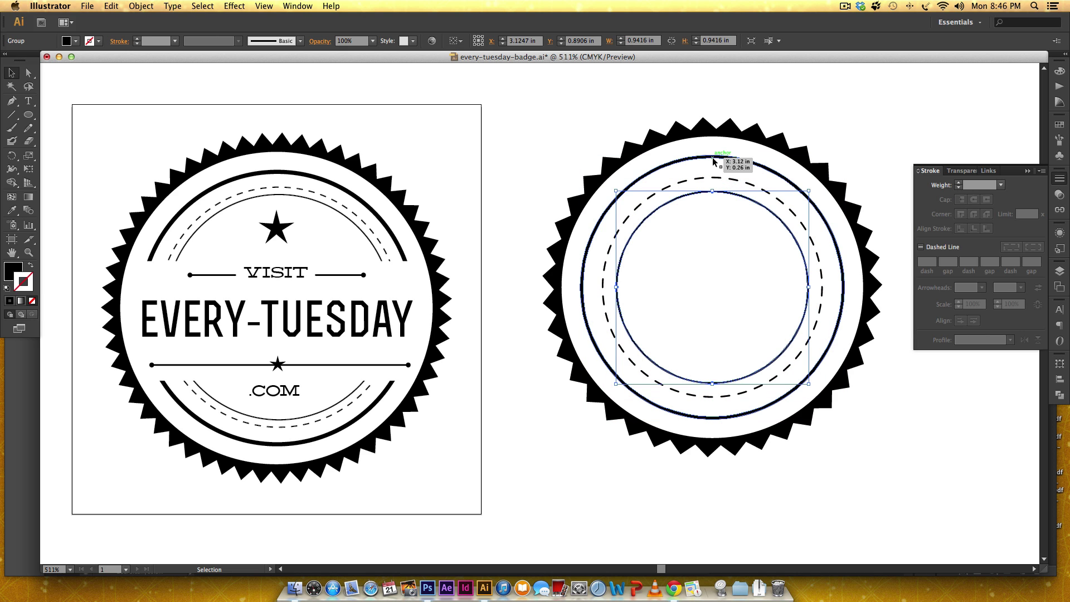
pyautogui.click(713, 160)
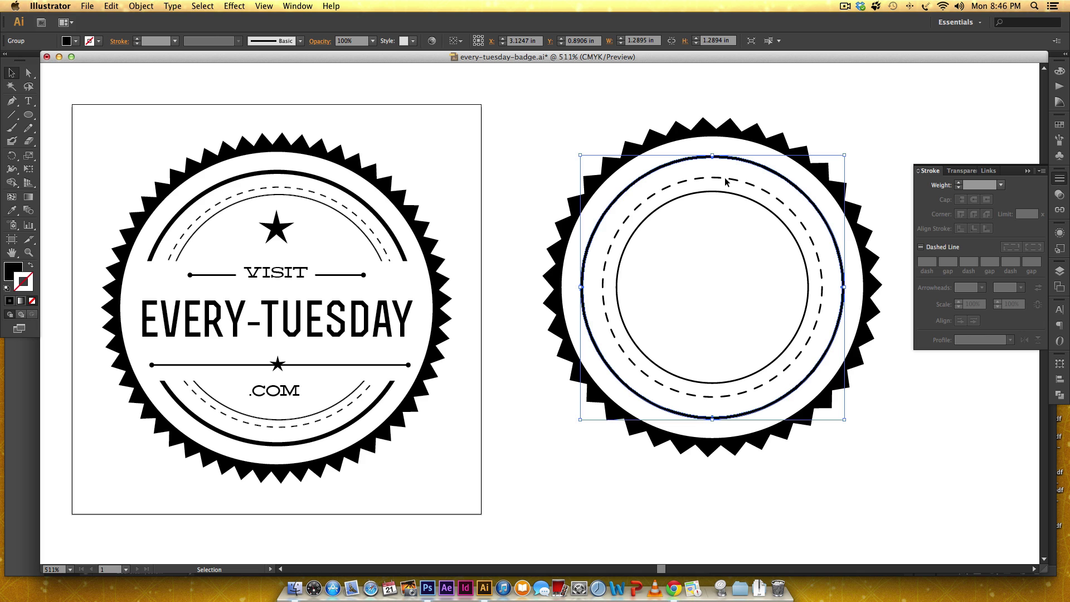
pyautogui.click(733, 179)
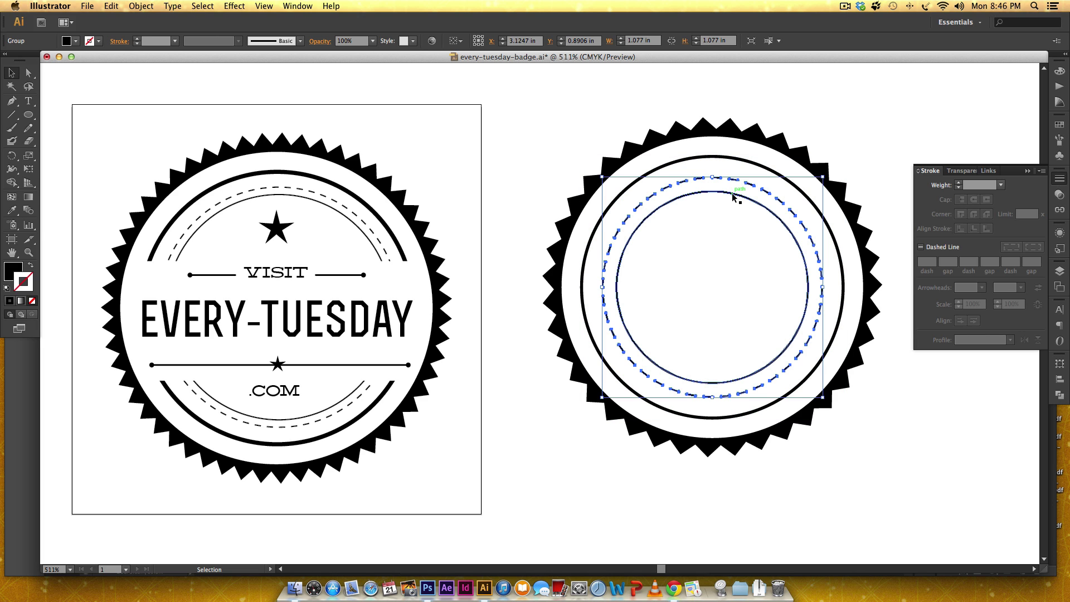
pyautogui.click(736, 192)
pyautogui.press('super+shift+a')
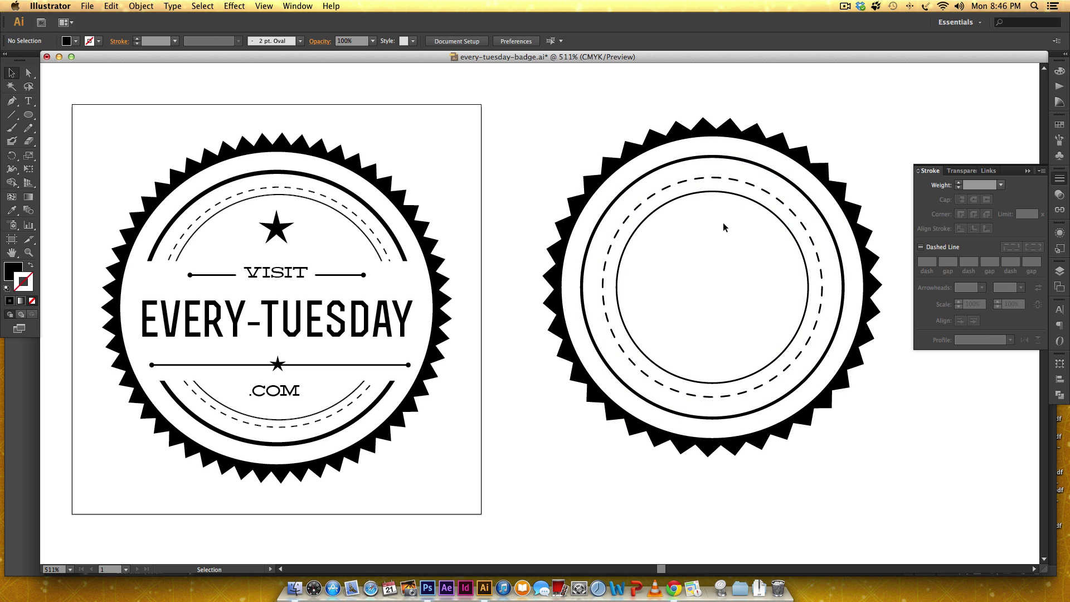
pyautogui.moveTo(695, 162); pyautogui.dragTo(697, 163)
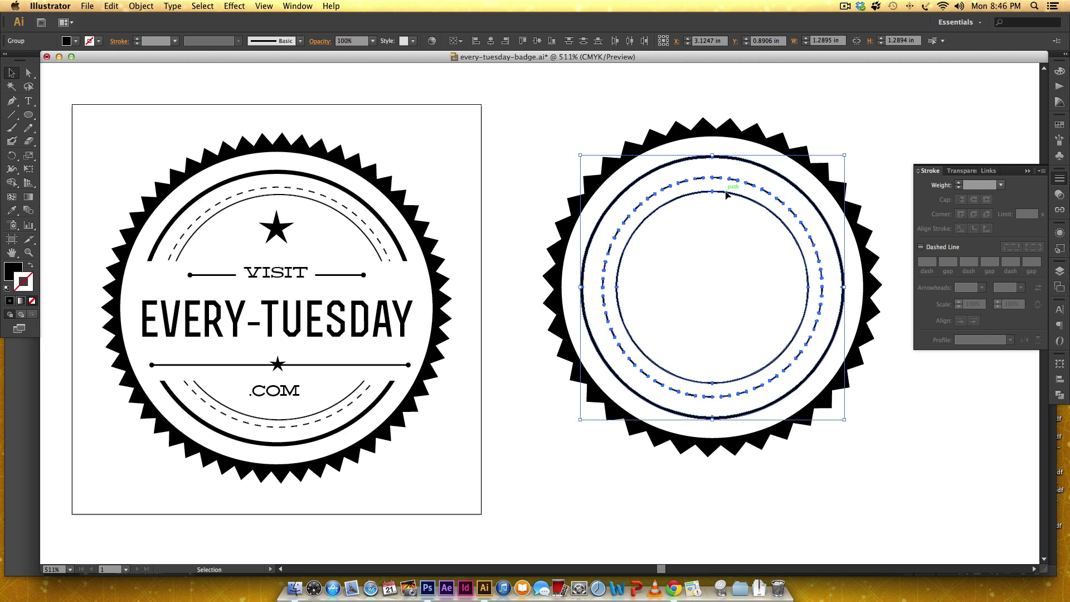
# Step: Draw a wide black rectangle band across the badge centre and select it with the rings, excluding the sawtooth star
pyautogui.click(525, 142)
pyautogui.moveTo(29, 115); pyautogui.dragTo(78, 115)
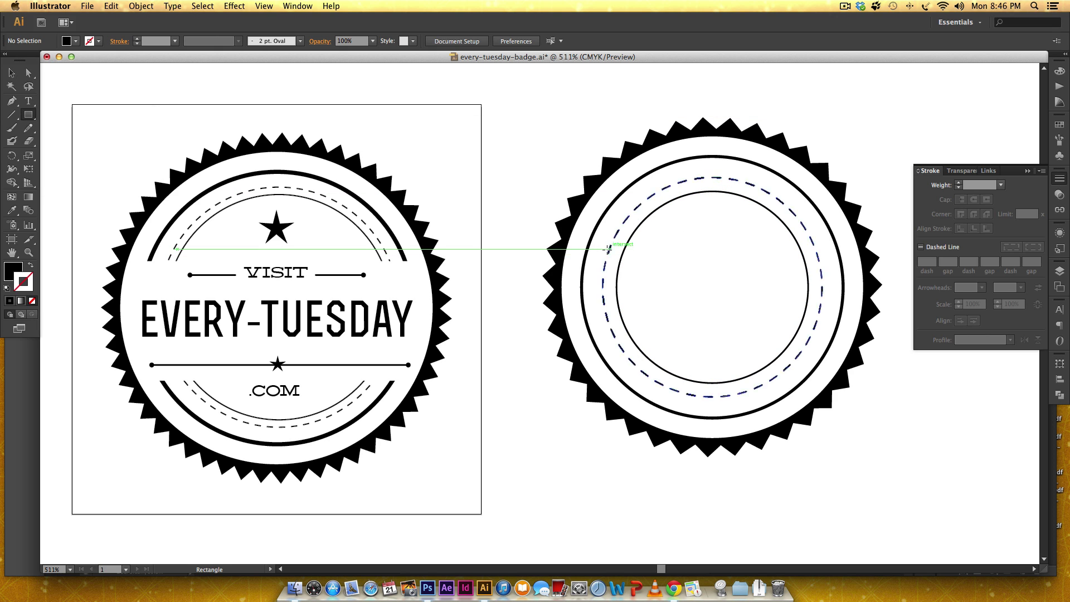
pyautogui.moveTo(537, 236); pyautogui.dragTo(883, 349)
pyautogui.press('v')
pyautogui.moveTo(800, 304); pyautogui.dragTo(797, 296)
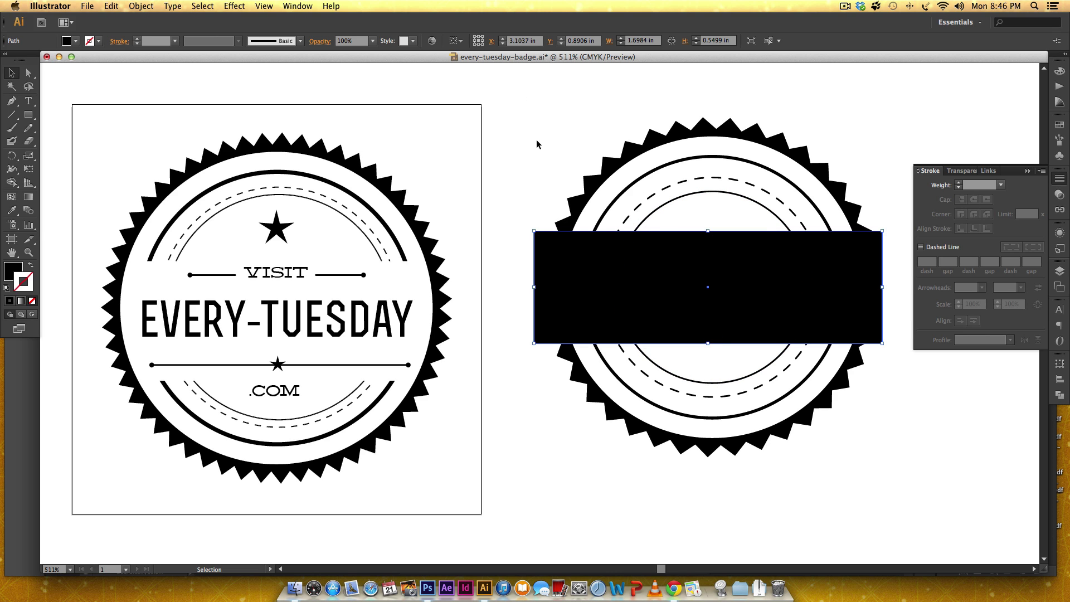
pyautogui.moveTo(530, 124); pyautogui.dragTo(825, 431)
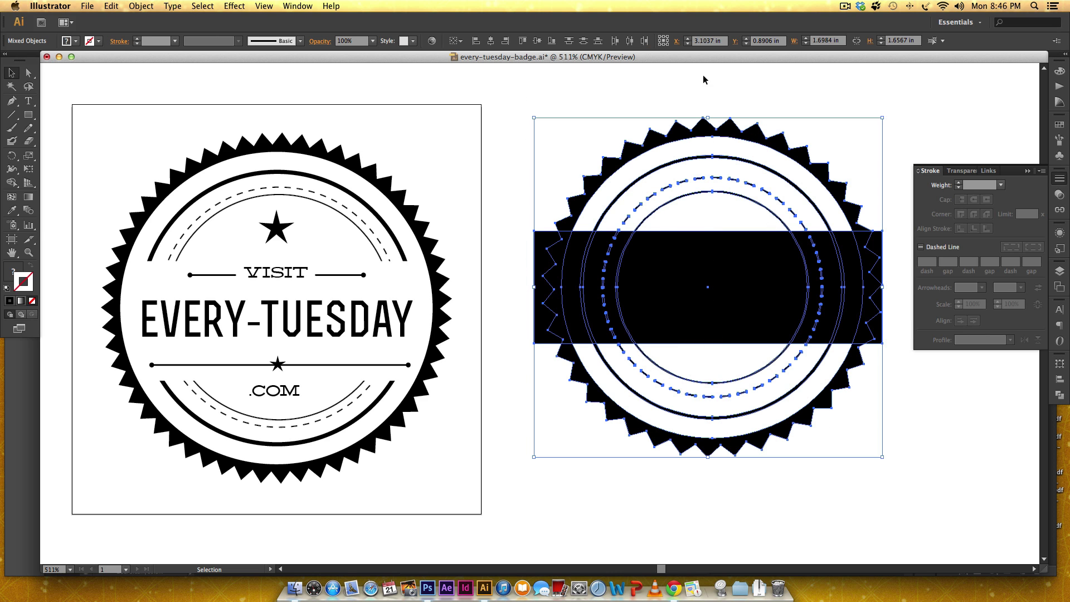
pyautogui.keyDown('shift'); pyautogui.click(679, 135); pyautogui.keyUp('shift')
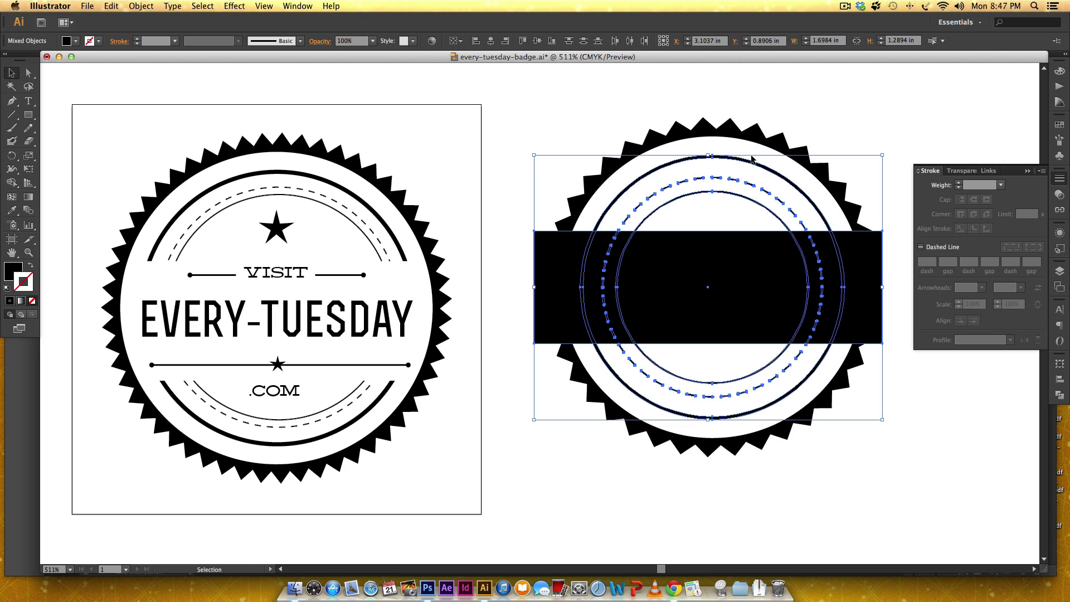
# Step: Split the band and rings with Pathfinder Divide and delete the band pieces left of the badge
pyautogui.click(1061, 396)
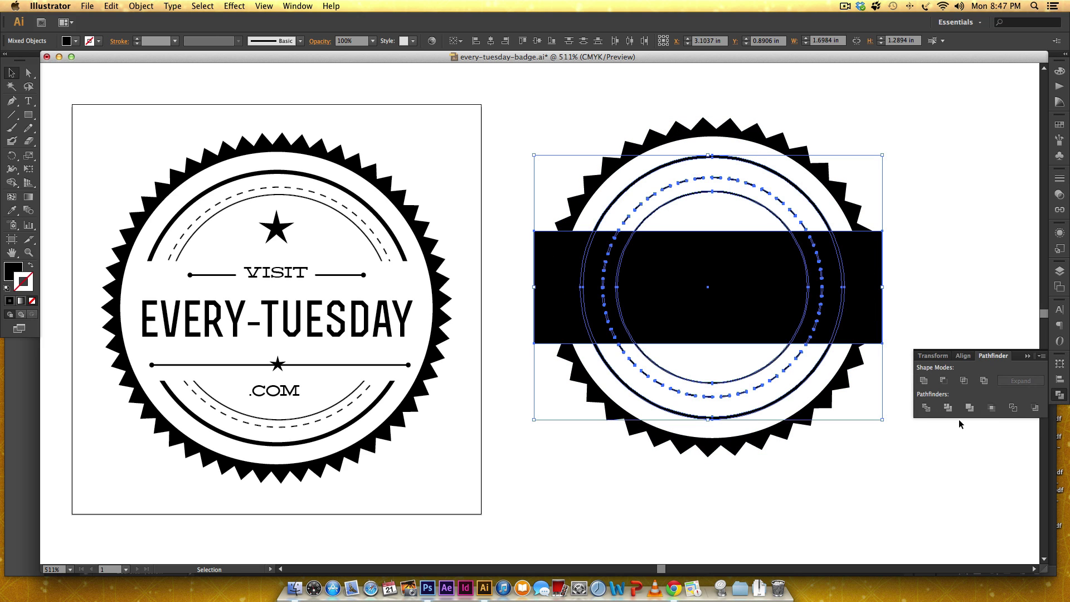
pyautogui.click(926, 409)
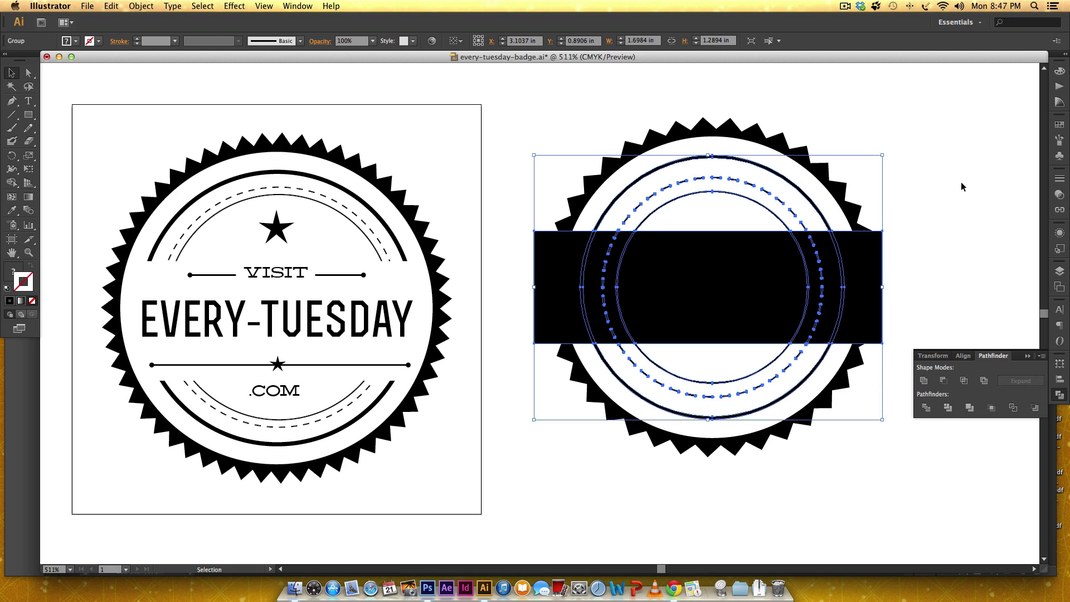
pyautogui.press('super+z')
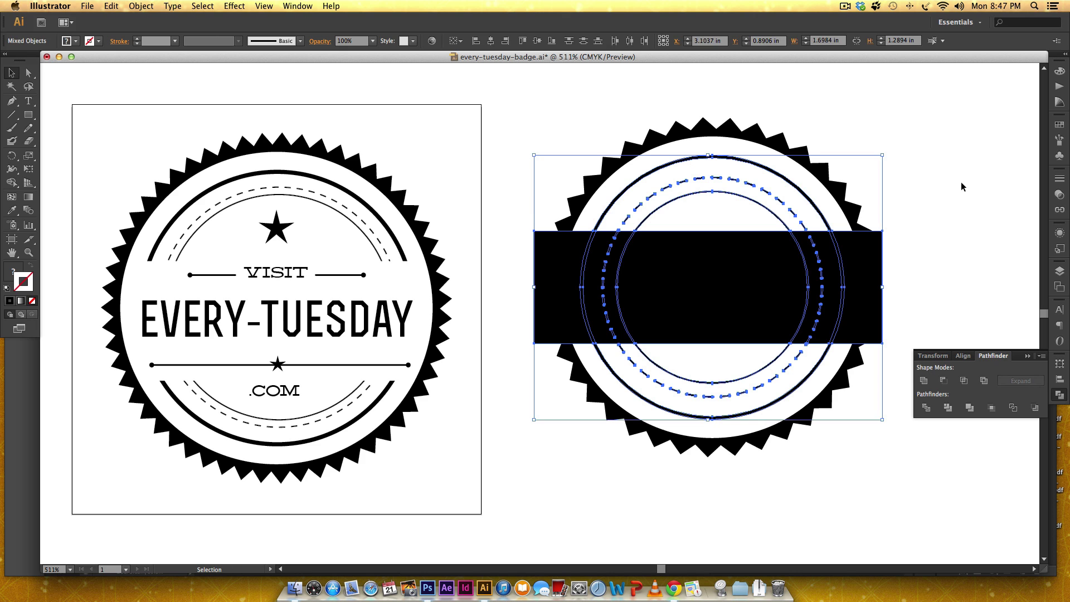
pyautogui.click(961, 184)
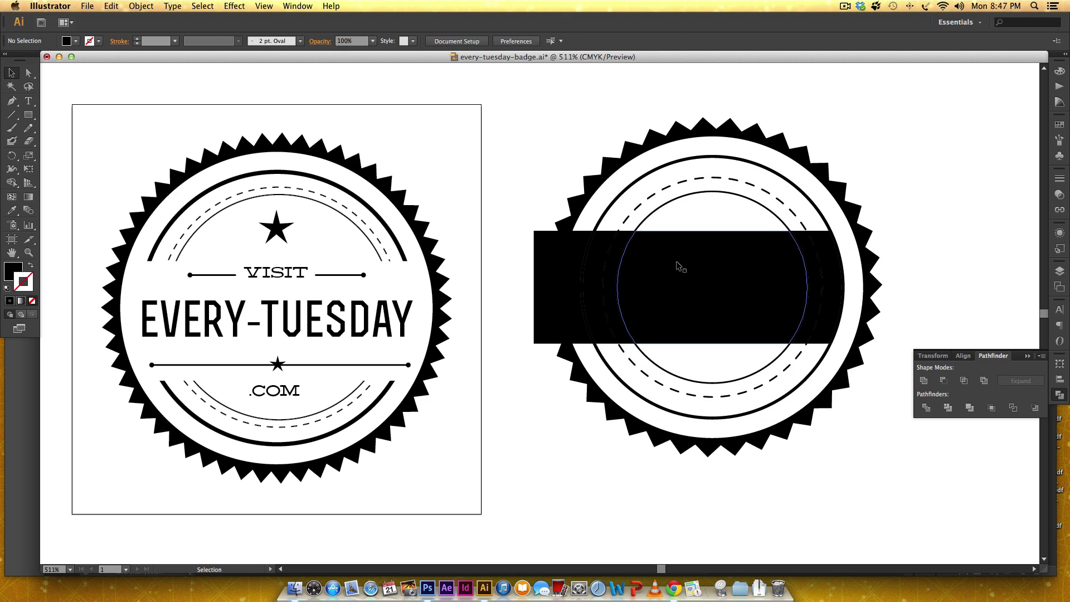
pyautogui.click(547, 279)
pyautogui.press('Delete')
pyautogui.click(594, 284)
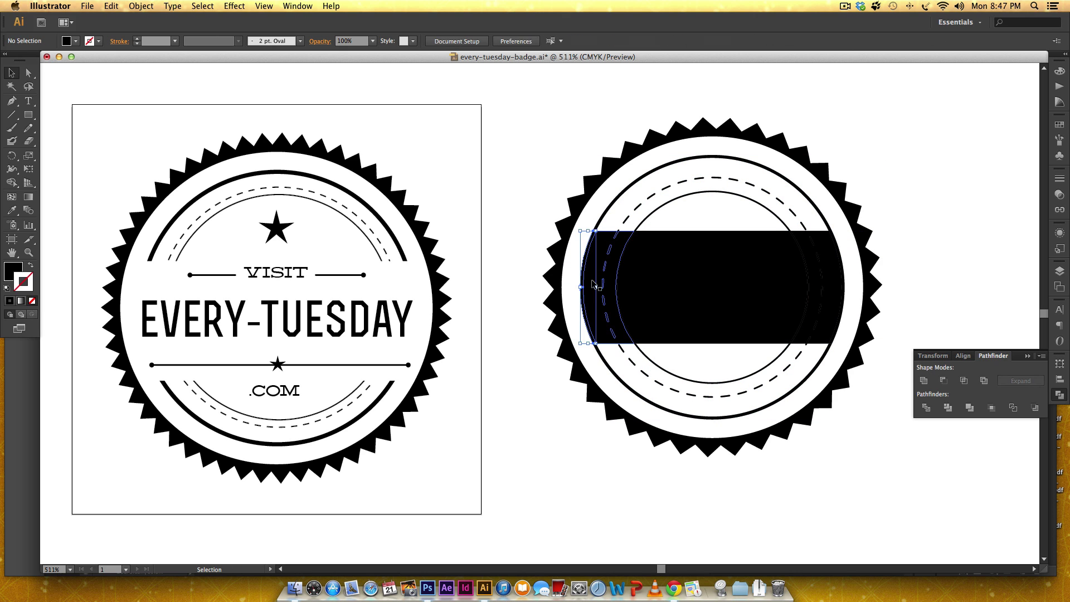
pyautogui.press('Delete')
pyautogui.click(597, 284)
pyautogui.press('Delete')
pyautogui.click(624, 282)
pyautogui.press('Delete')
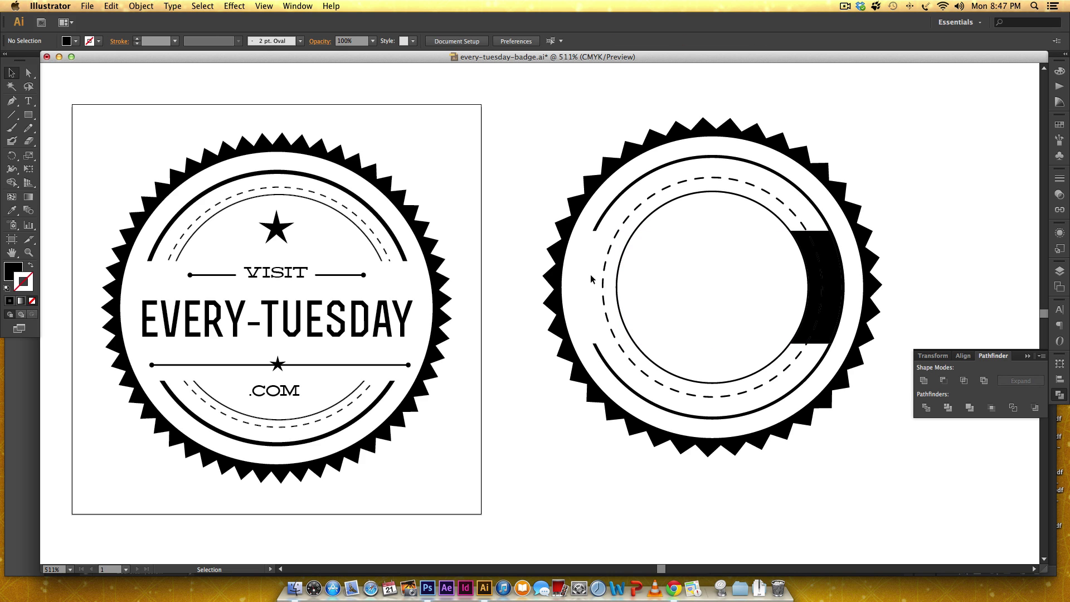
# Step: Delete the side sections of the circles along with the right-hand band piece
pyautogui.moveTo(586, 263); pyautogui.dragTo(849, 298)
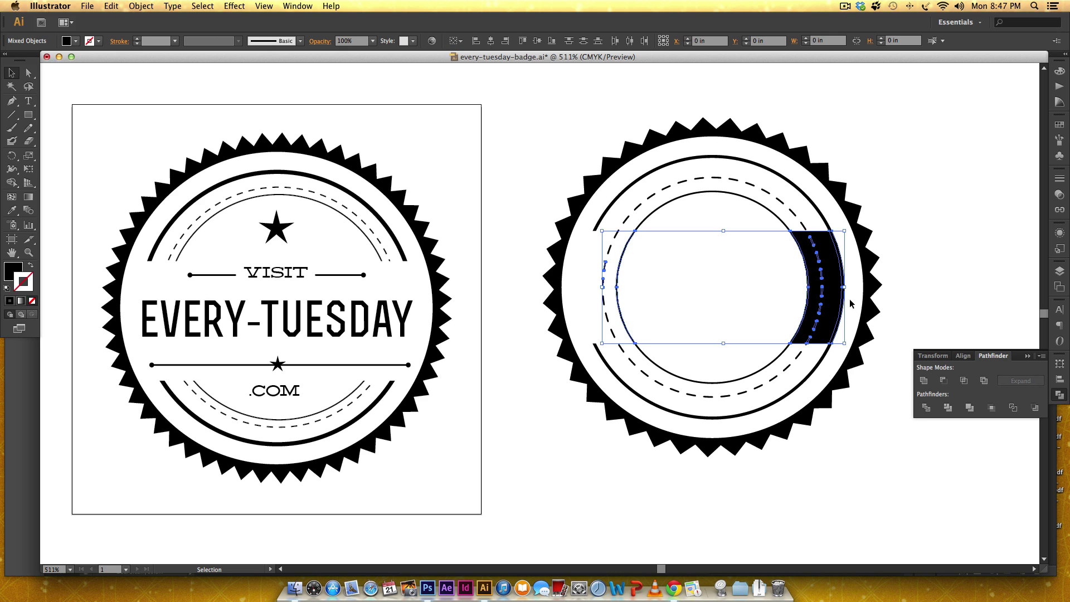
pyautogui.press('Delete')
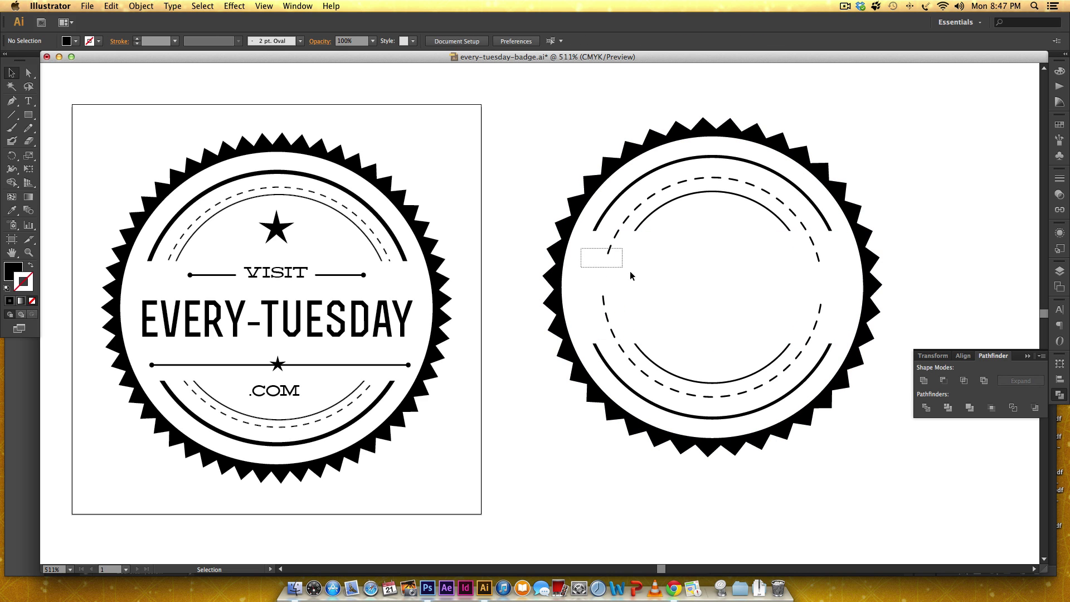
pyautogui.moveTo(631, 275); pyautogui.dragTo(837, 324)
pyautogui.press('Delete')
# Step: Remove the leftover dash fragments at the arc ends and inspect the remaining top and bottom arcs
pyautogui.click(810, 240)
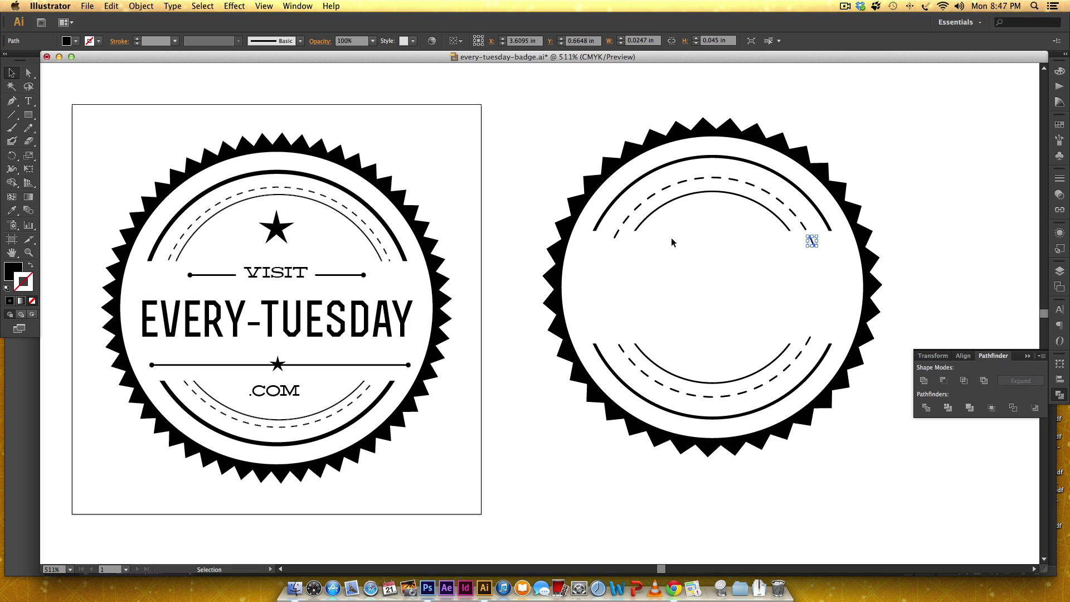
pyautogui.press('Delete')
pyautogui.click(617, 237)
pyautogui.press('Delete')
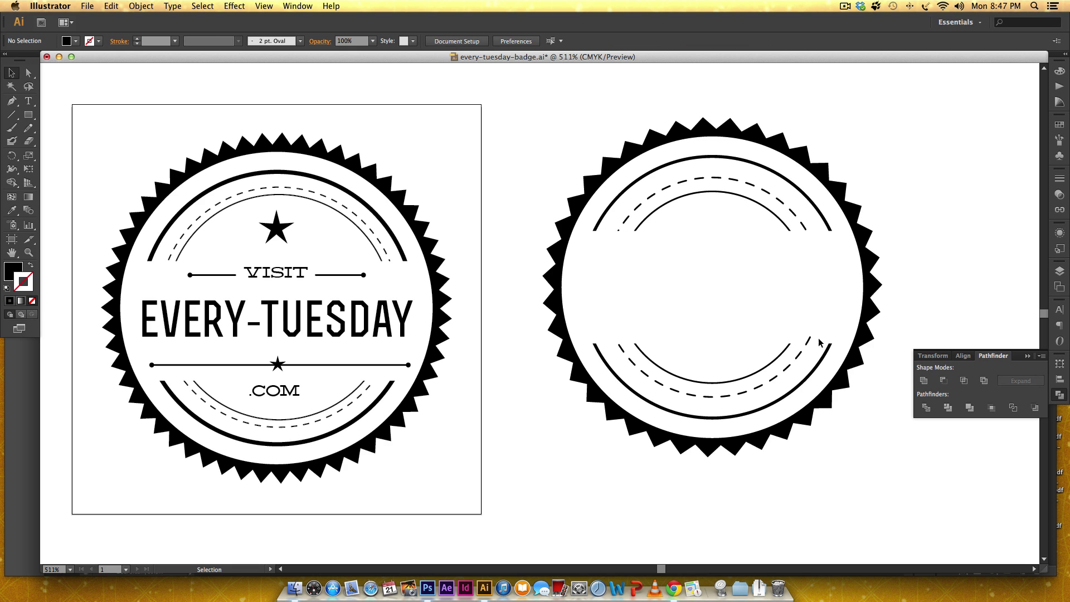
pyautogui.click(809, 339)
pyautogui.press('Delete')
pyautogui.click(806, 344)
pyautogui.press('Delete')
pyautogui.click(618, 230)
pyautogui.press('Delete')
pyautogui.click(622, 234)
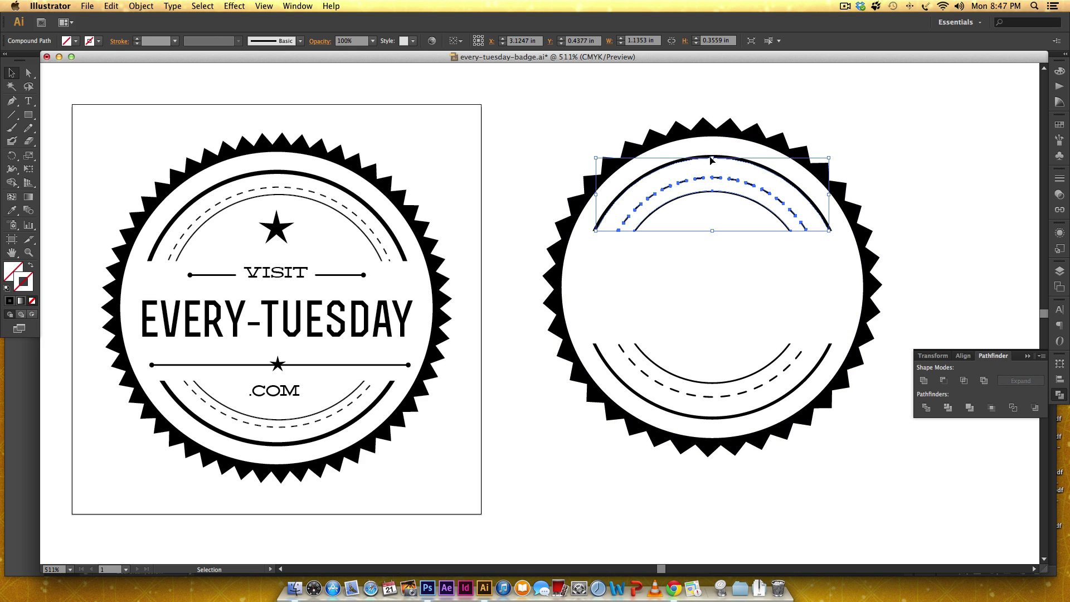
pyautogui.click(801, 315)
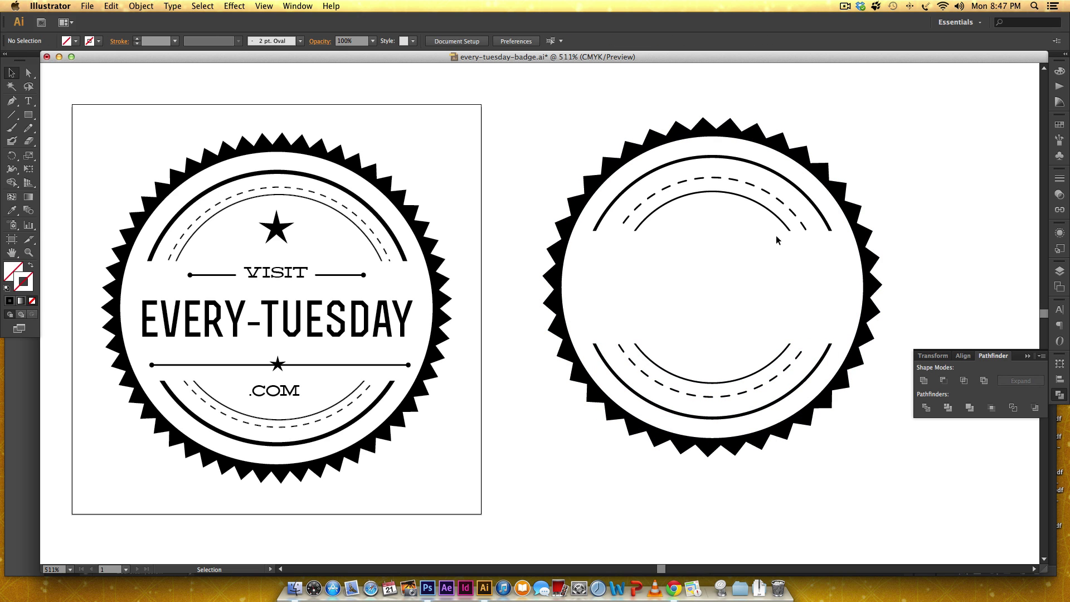
pyautogui.click(730, 229)
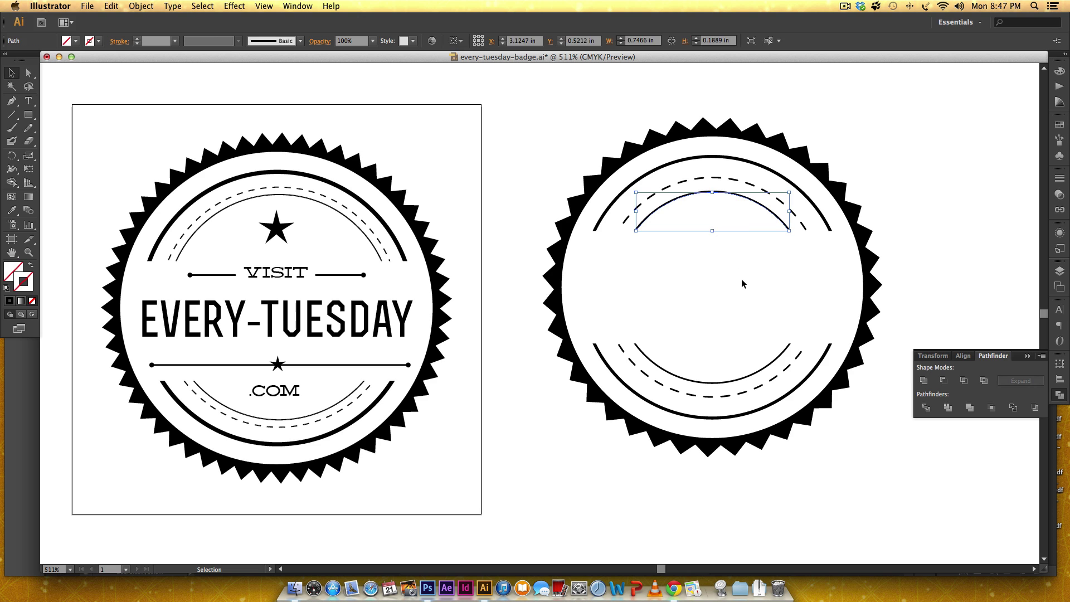
pyautogui.click(731, 315)
# Step: Move the spare star into the badge, reset its bounding box, and scale it to about a third
pyautogui.click(721, 341)
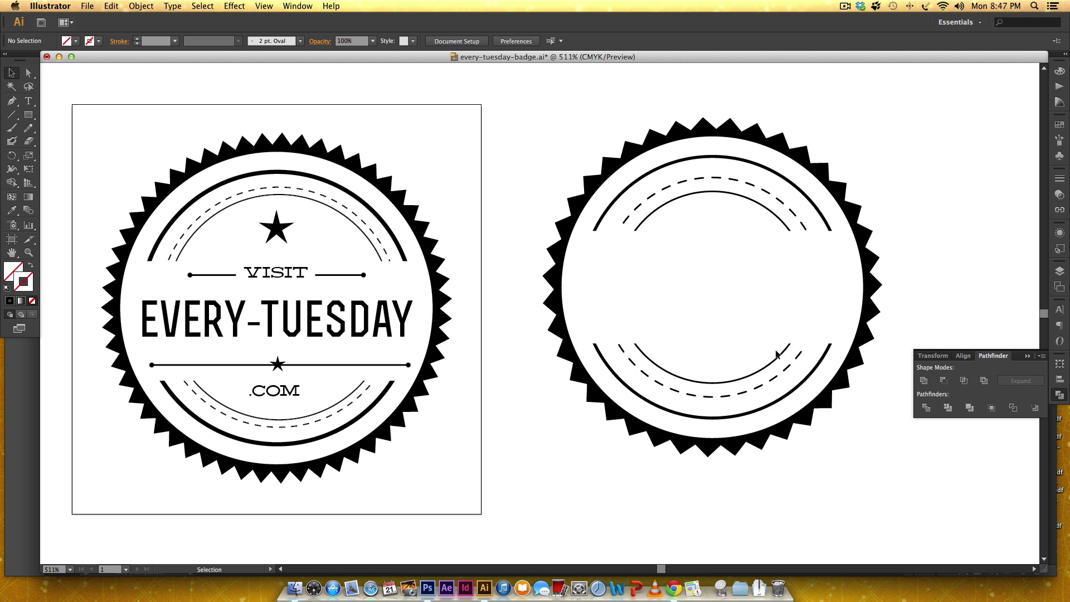
pyautogui.hscroll(1, 867, 269)
pyautogui.moveTo(866, 269); pyautogui.dragTo(706, 268)
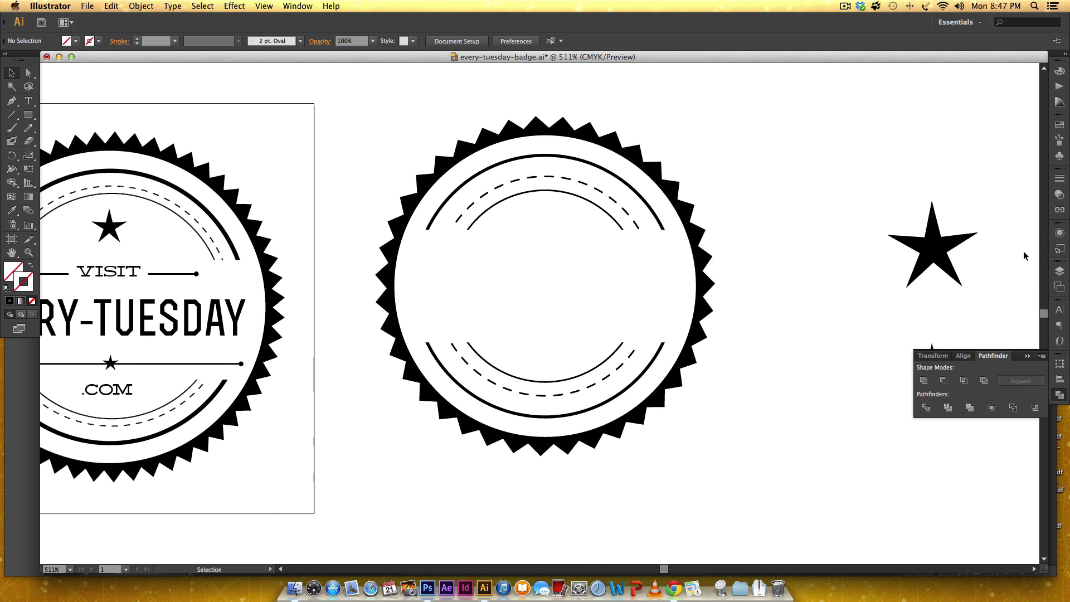
pyautogui.moveTo(929, 247); pyautogui.dragTo(546, 256)
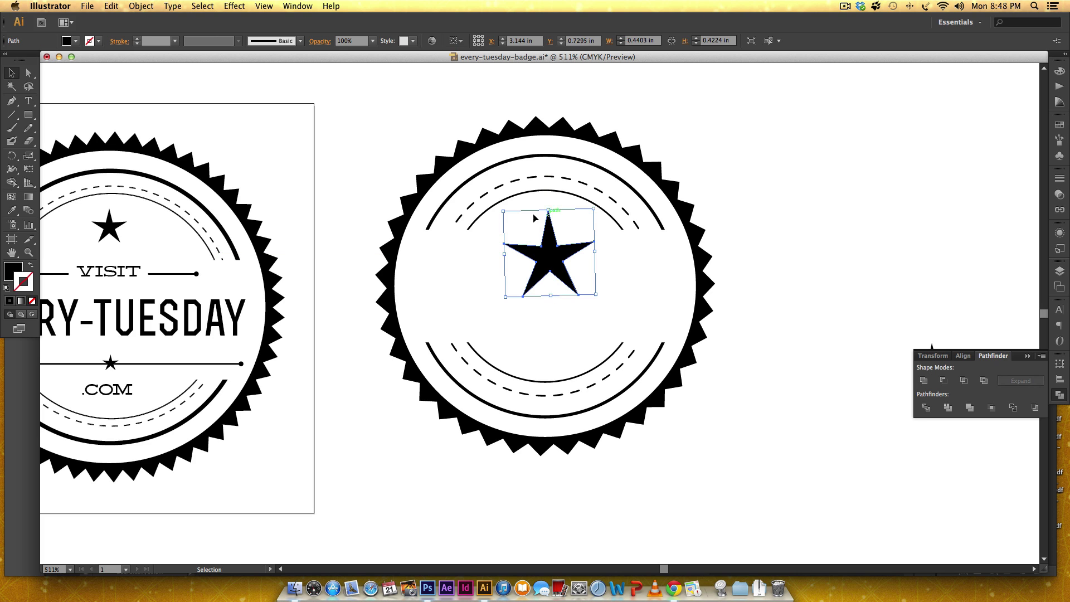
pyautogui.rightClick(559, 259)
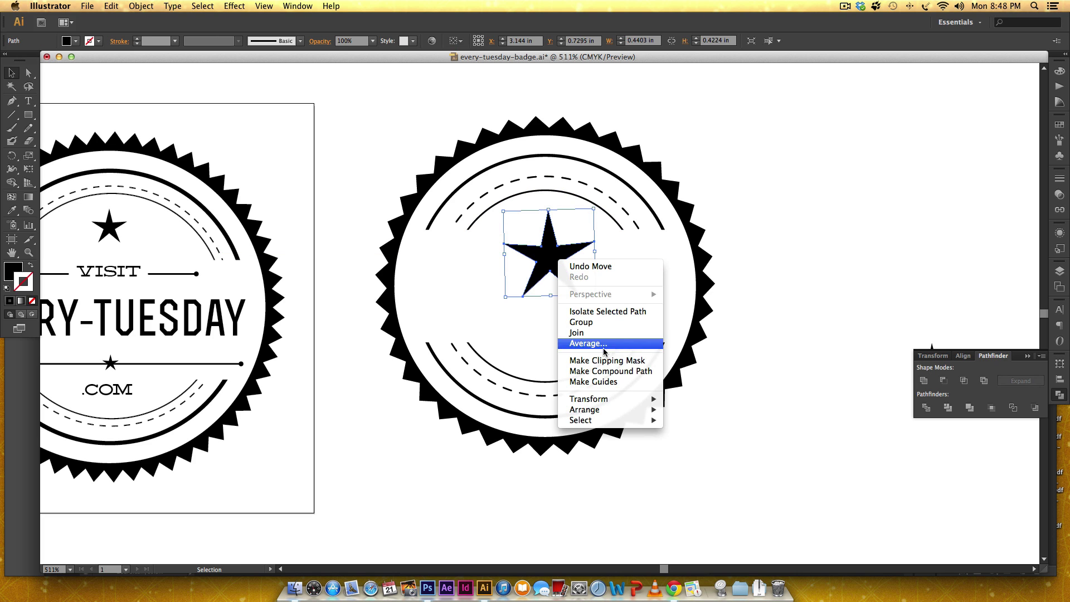
pyautogui.moveTo(604, 400)
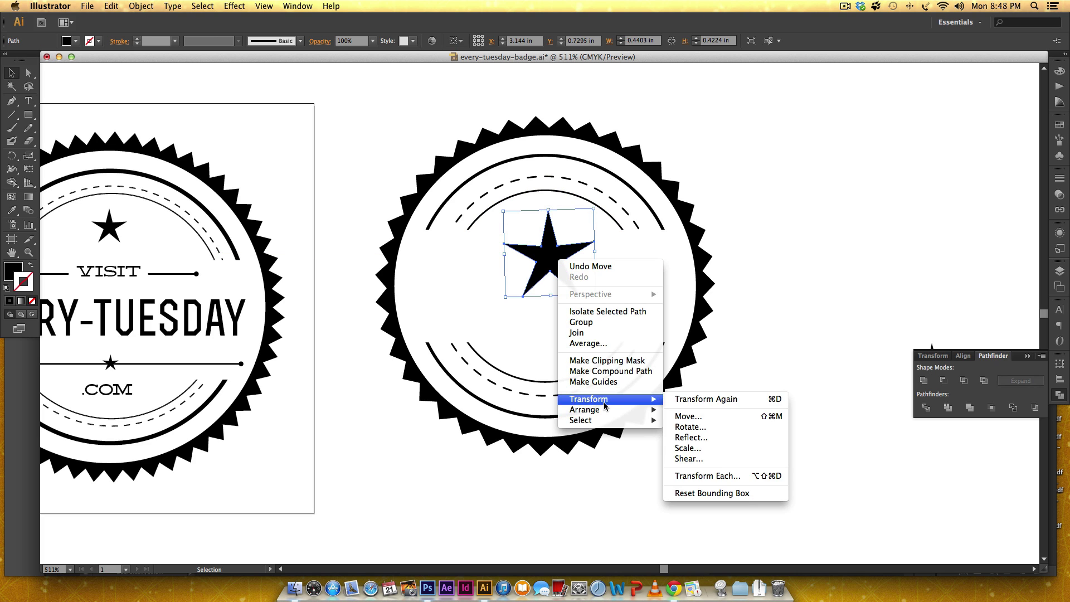
pyautogui.click(736, 493)
pyautogui.moveTo(548, 298); pyautogui.dragTo(555, 236)
pyautogui.click(760, 277)
# Step: Delete the leftover star, duplicate the star down above the lower arcs, shrink the copy, and nudge the top star up
pyautogui.moveTo(719, 409); pyautogui.dragTo(628, 339)
pyautogui.moveTo(841, 199); pyautogui.dragTo(950, 315)
pyautogui.press('Delete')
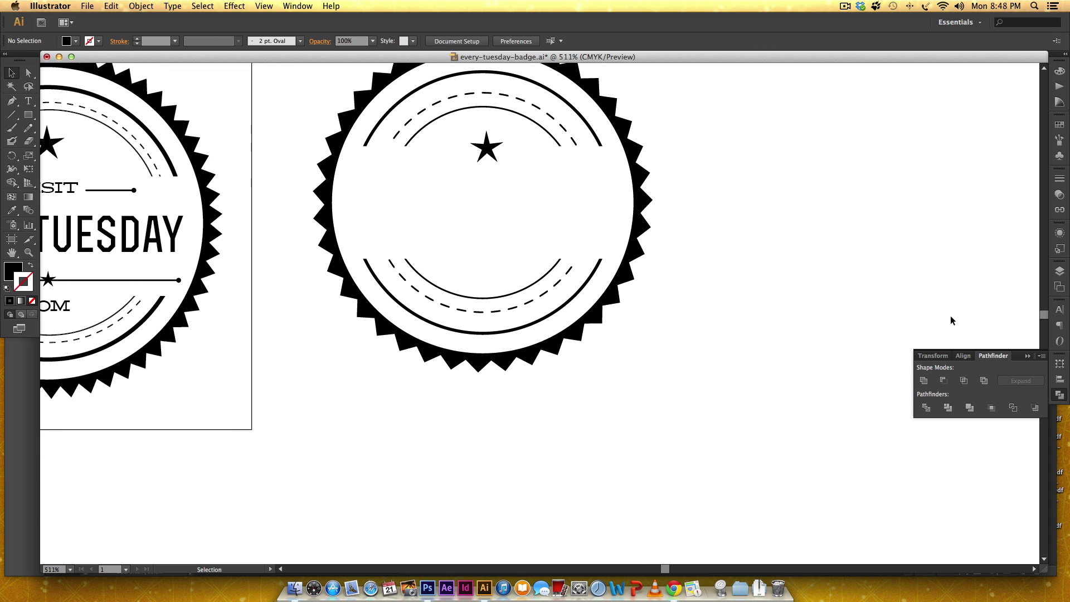
pyautogui.click(487, 146)
pyautogui.moveTo(425, 210); pyautogui.dragTo(602, 296)
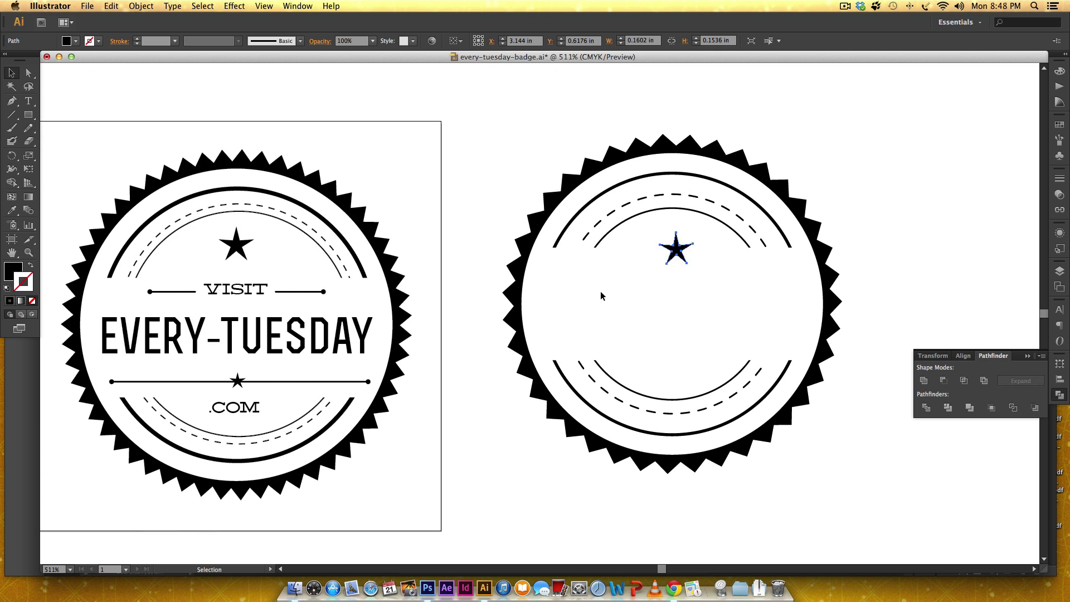
pyautogui.moveTo(678, 266); pyautogui.dragTo(676, 361)
pyautogui.click(888, 270)
pyautogui.moveTo(685, 298); pyautogui.dragTo(661, 313)
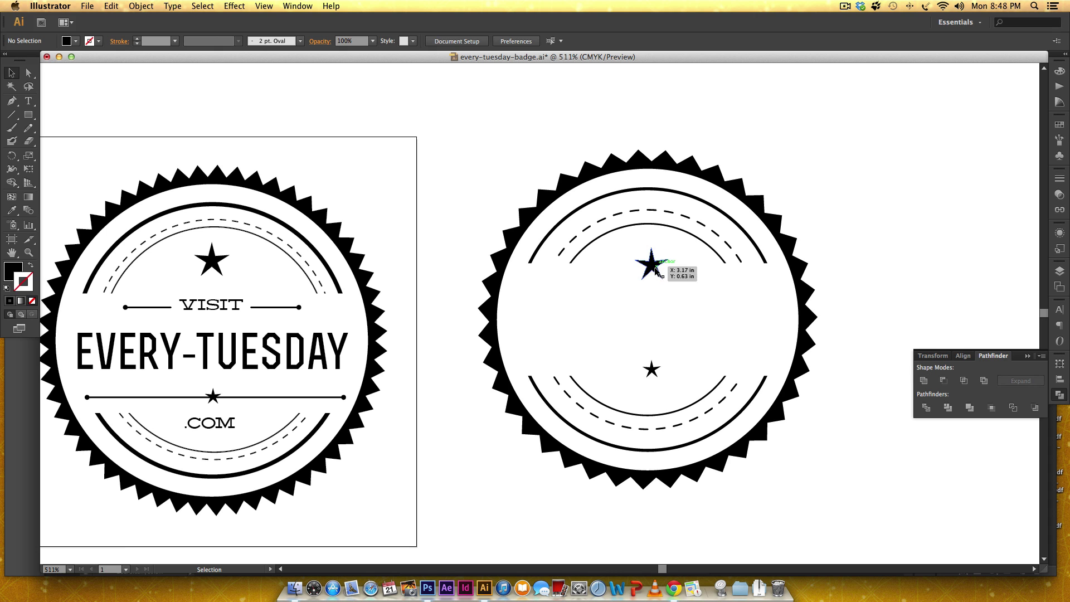
pyautogui.moveTo(655, 268); pyautogui.dragTo(655, 262)
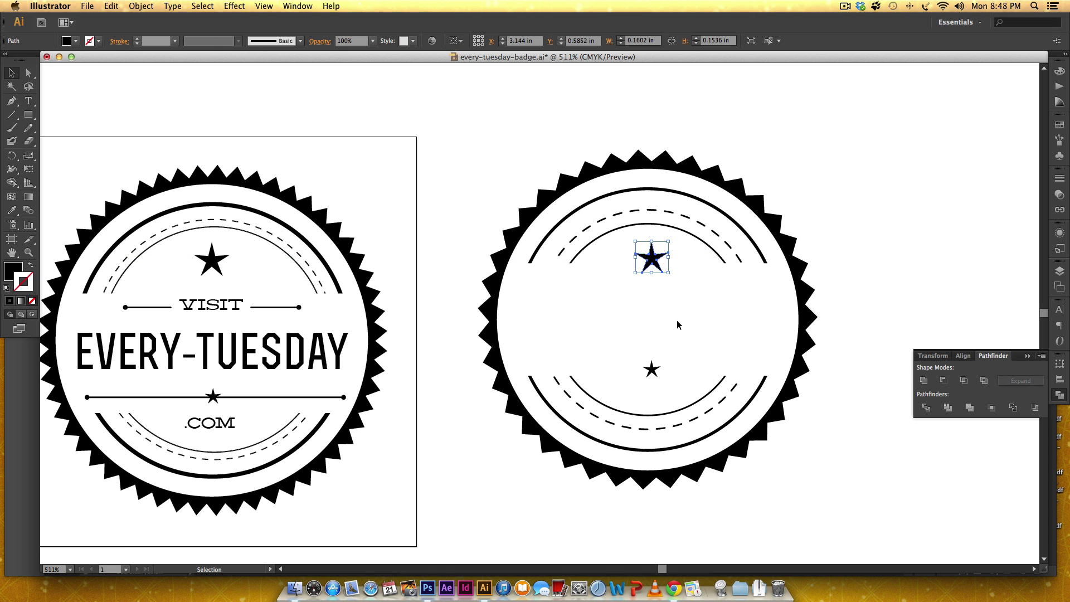
# Step: Try centring every right-badge object horizontally, then undo it and clear the selection
pyautogui.moveTo(607, 130); pyautogui.dragTo(687, 531)
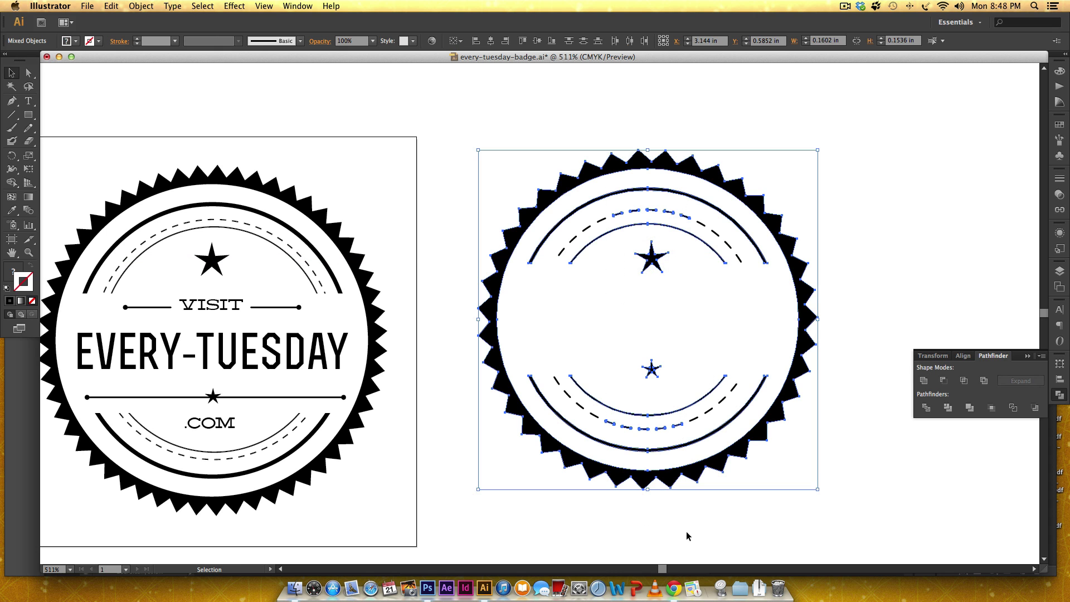
pyautogui.click(490, 41)
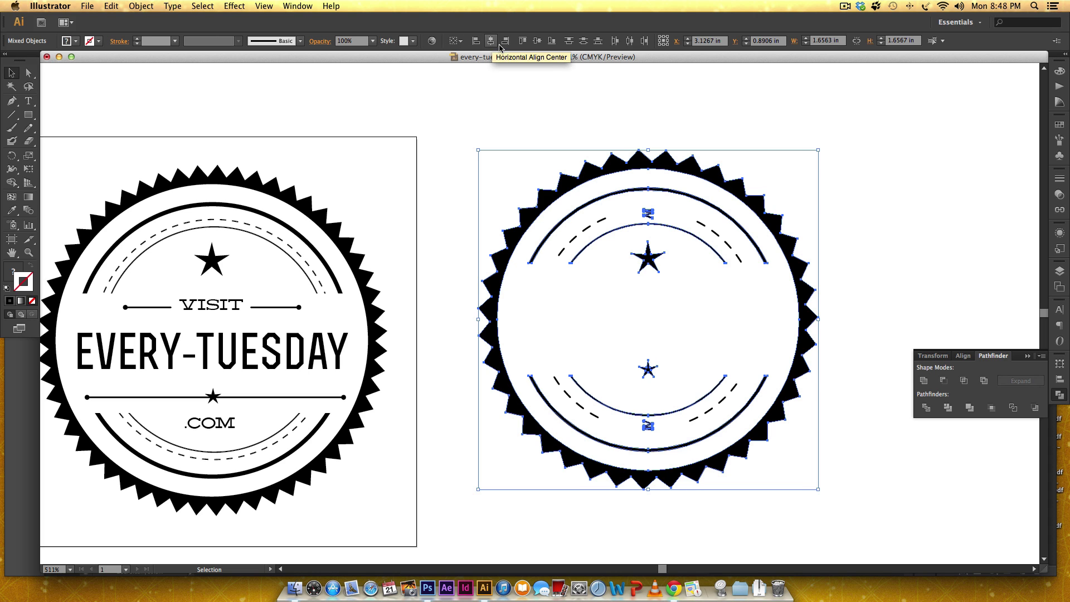
pyautogui.press('super+z')
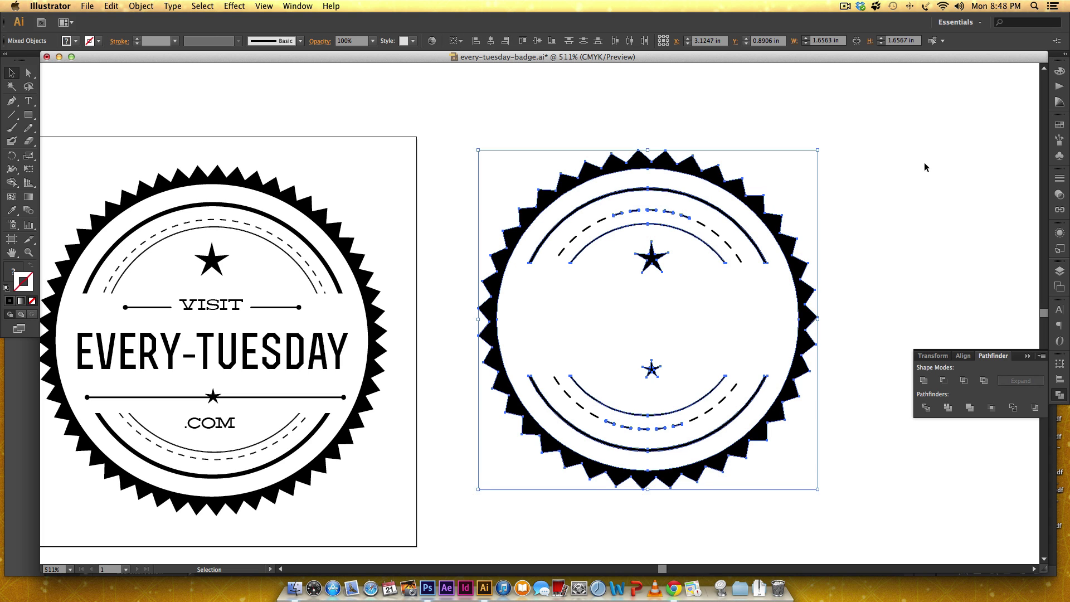
pyautogui.press('super+shift+a')
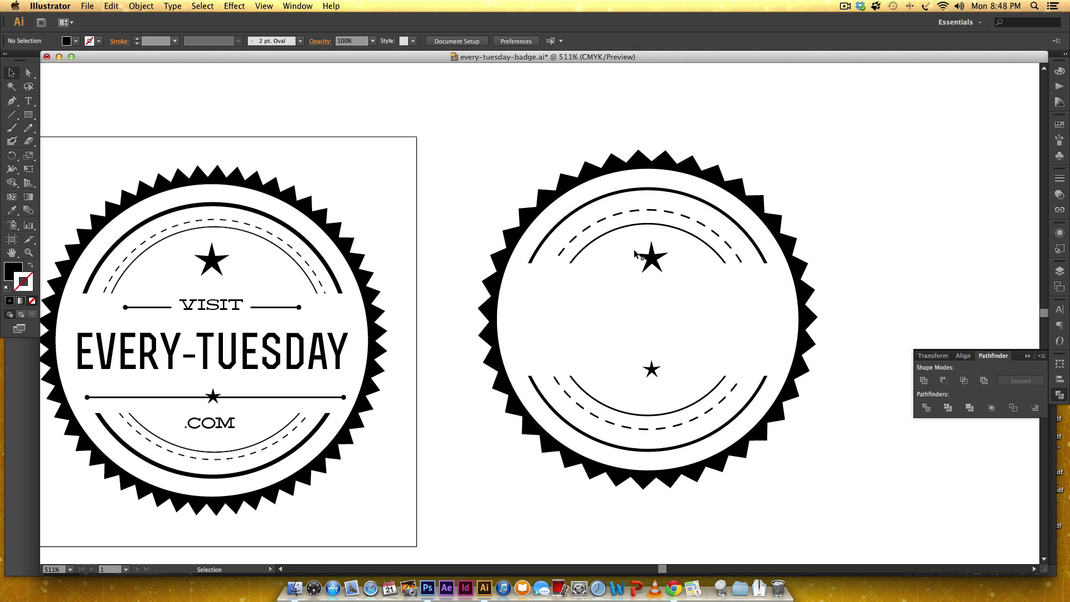
# Step: Select both stars plus the serrated badge outline and centre the stars horizontally on it
pyautogui.moveTo(633, 252); pyautogui.dragTo(664, 386)
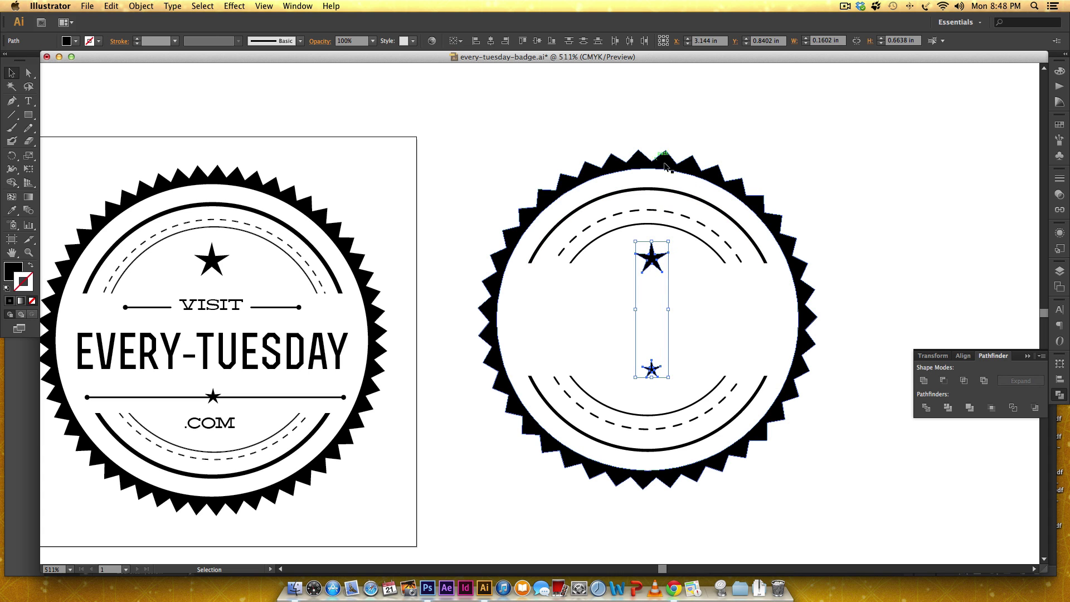
pyautogui.click(717, 302)
pyautogui.click(649, 262)
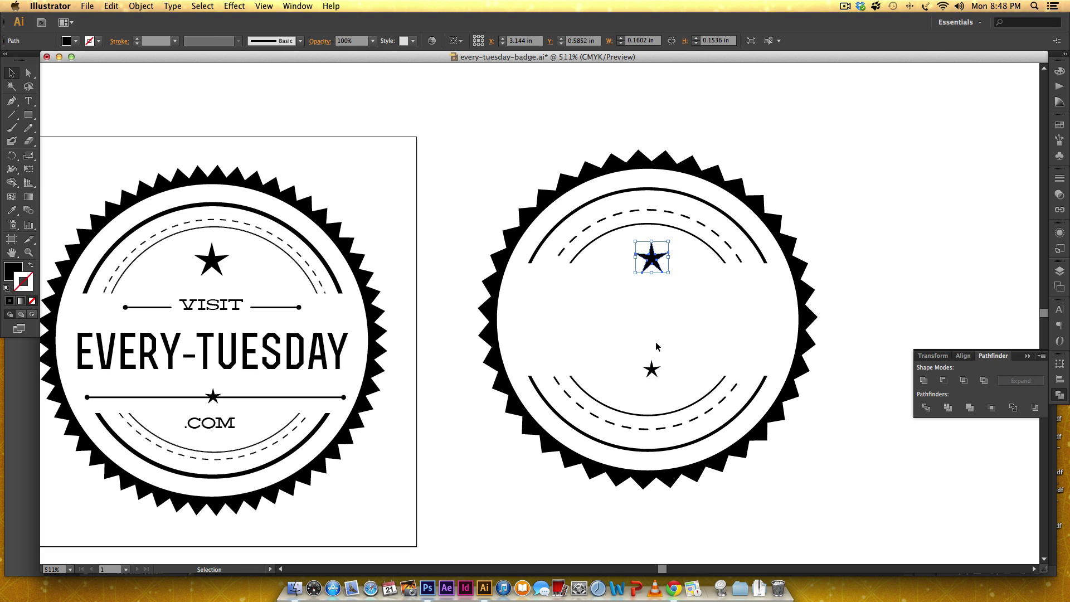
pyautogui.keyDown('shift'); pyautogui.click(651, 369); pyautogui.keyUp('shift')
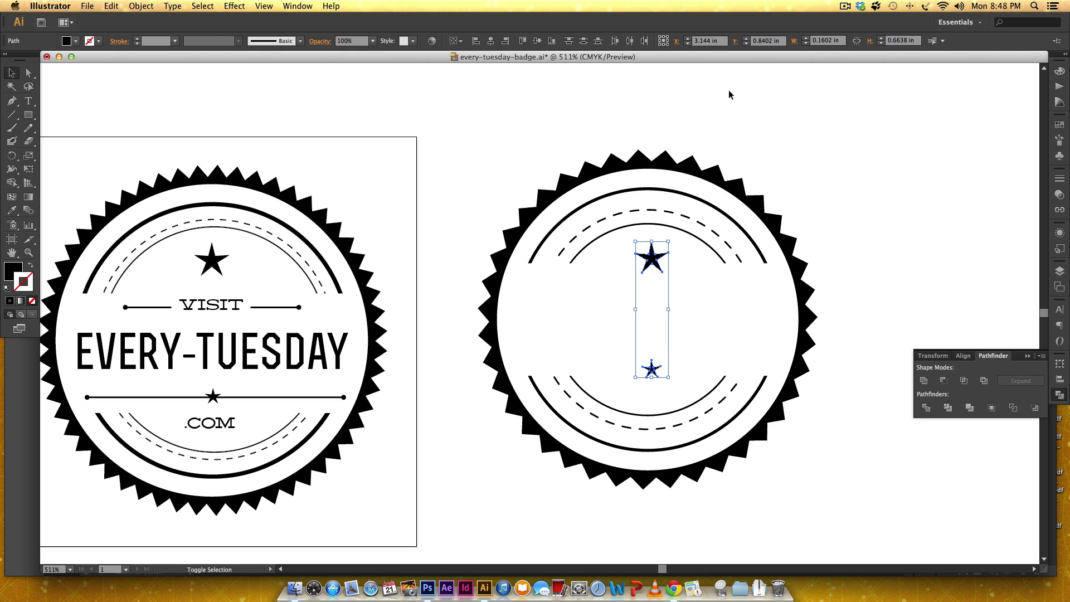
pyautogui.keyDown('shift'); pyautogui.click(663, 152); pyautogui.keyUp('shift')
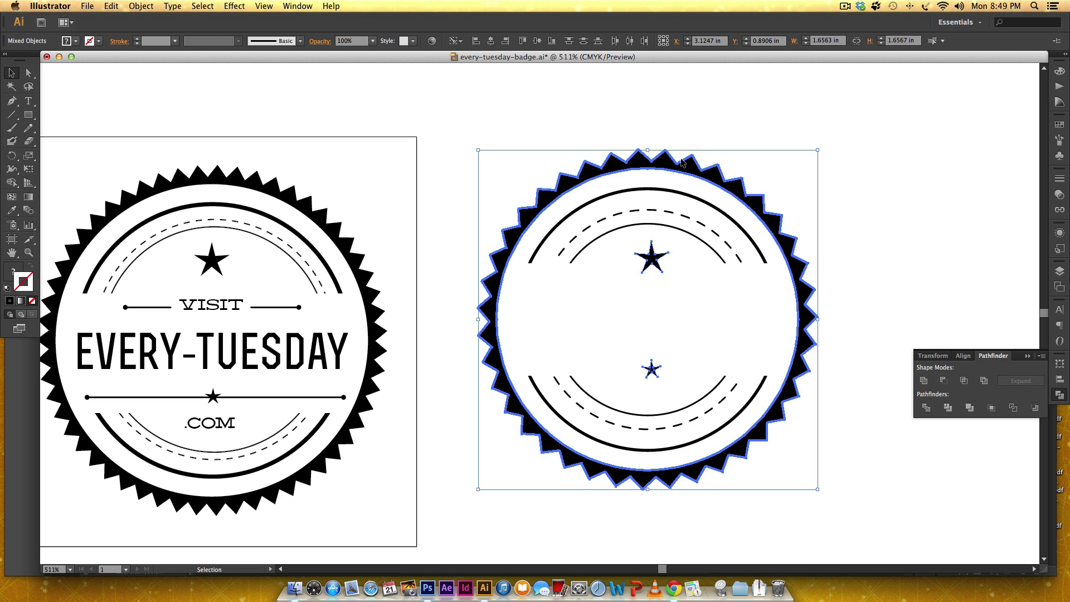
pyautogui.click(491, 41)
pyautogui.click(894, 195)
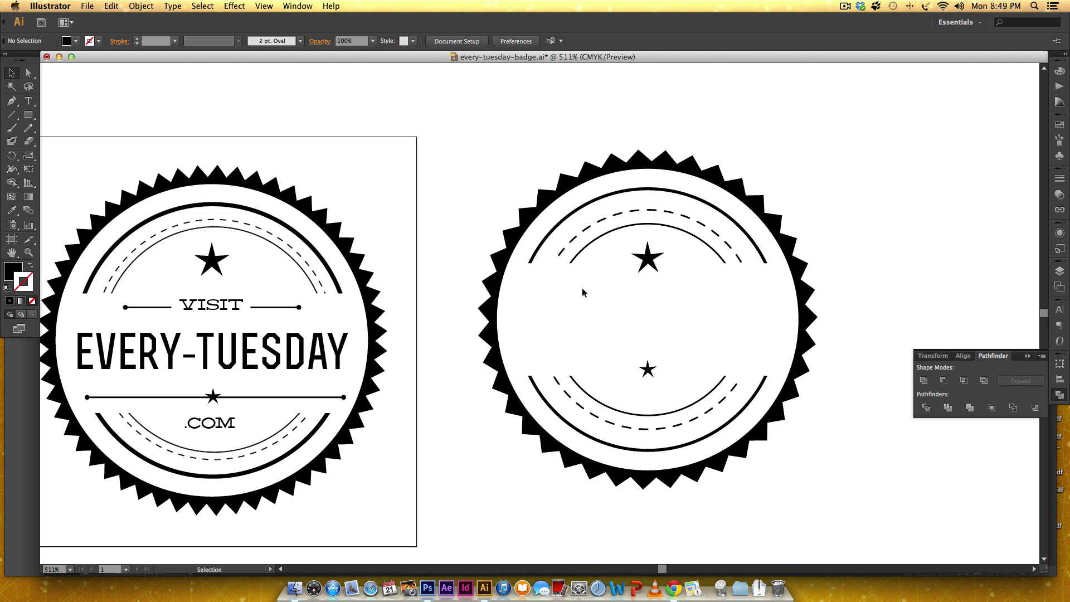
# Step: Draw a short horizontal line left of centre beneath the top star
pyautogui.press('\\')
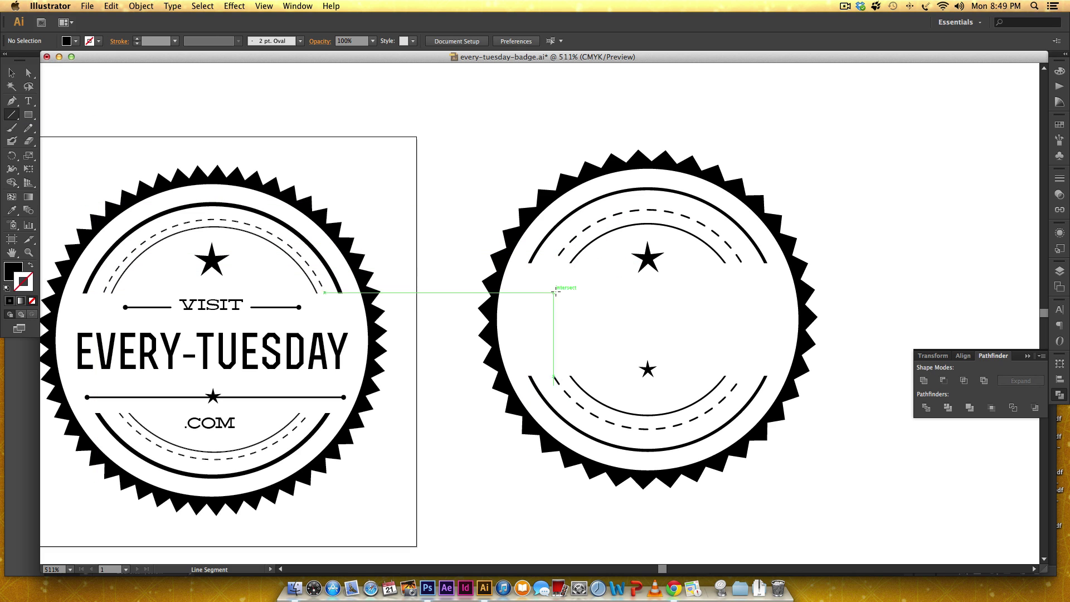
pyautogui.moveTo(571, 289); pyautogui.dragTo(632, 289)
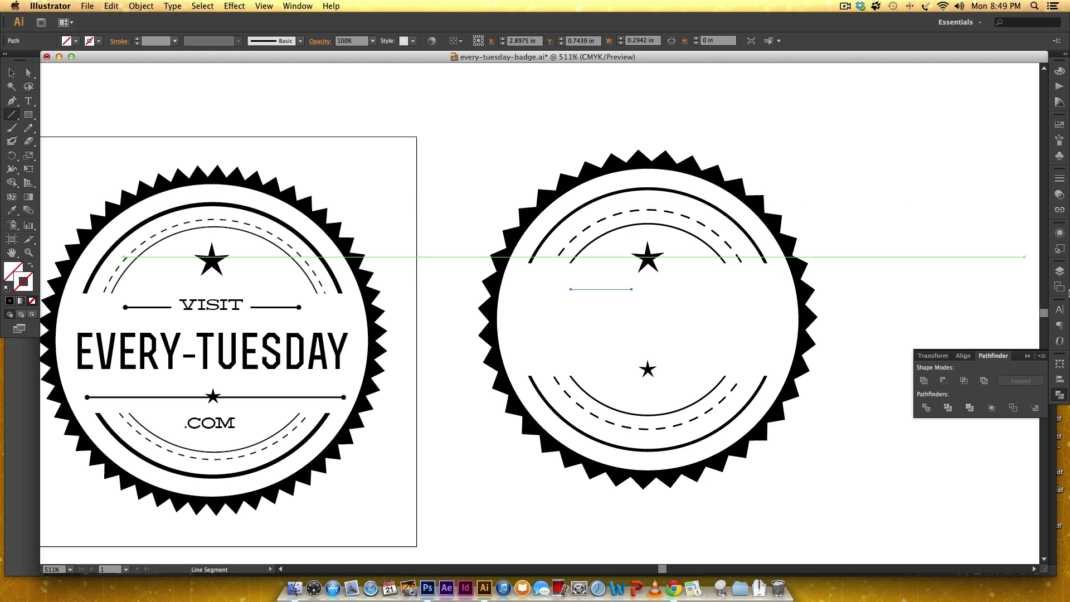
pyautogui.click(1059, 178)
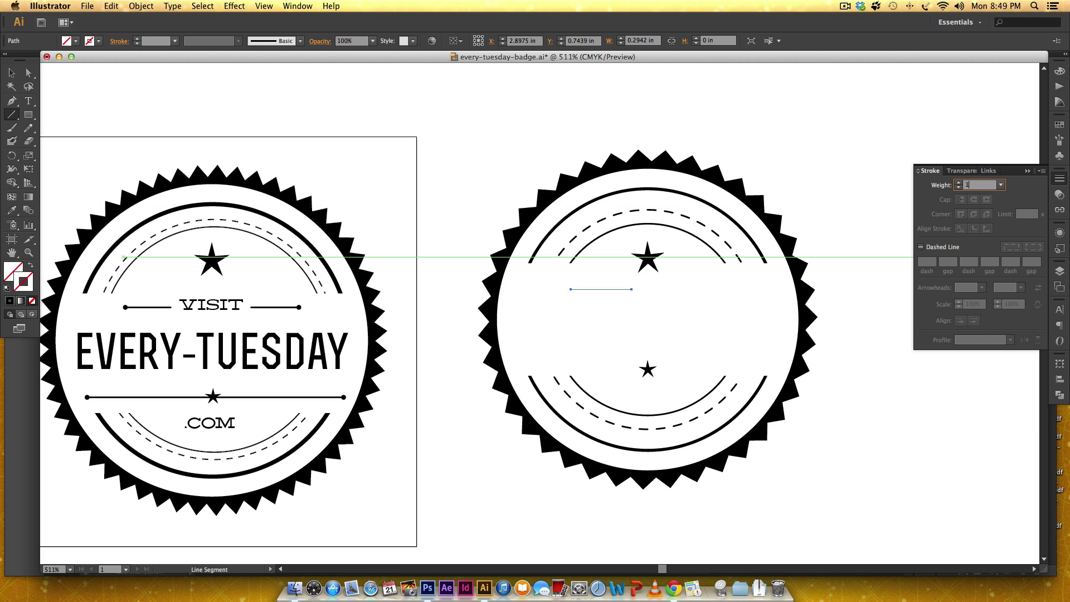
pyautogui.press('Return')
# Step: Give the line projecting caps, round corners and a 0.75 pt stroke weight, then deselect it
pyautogui.click(985, 200)
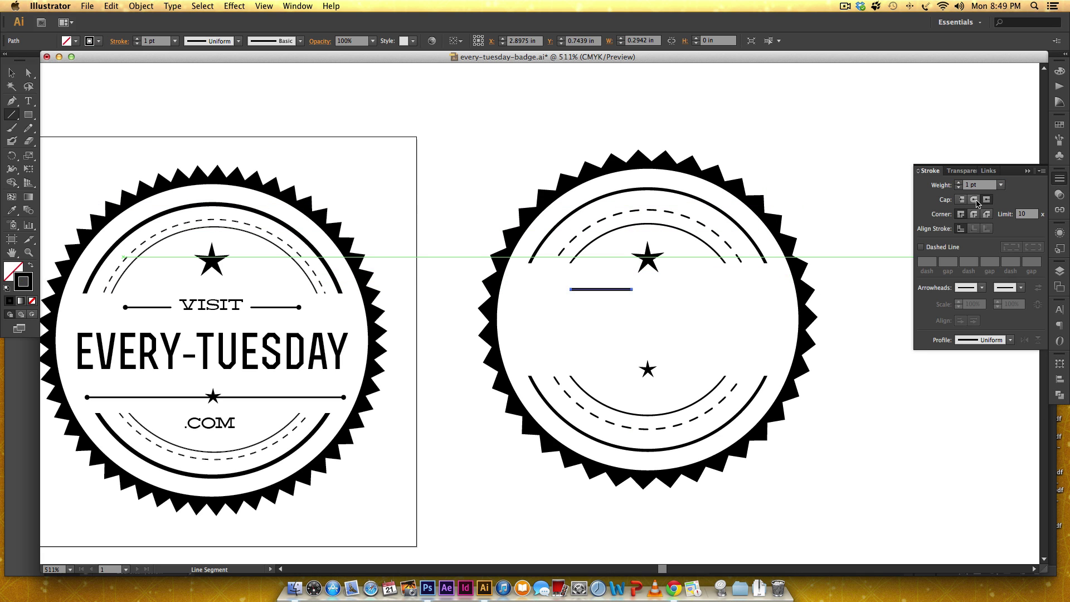
pyautogui.click(974, 214)
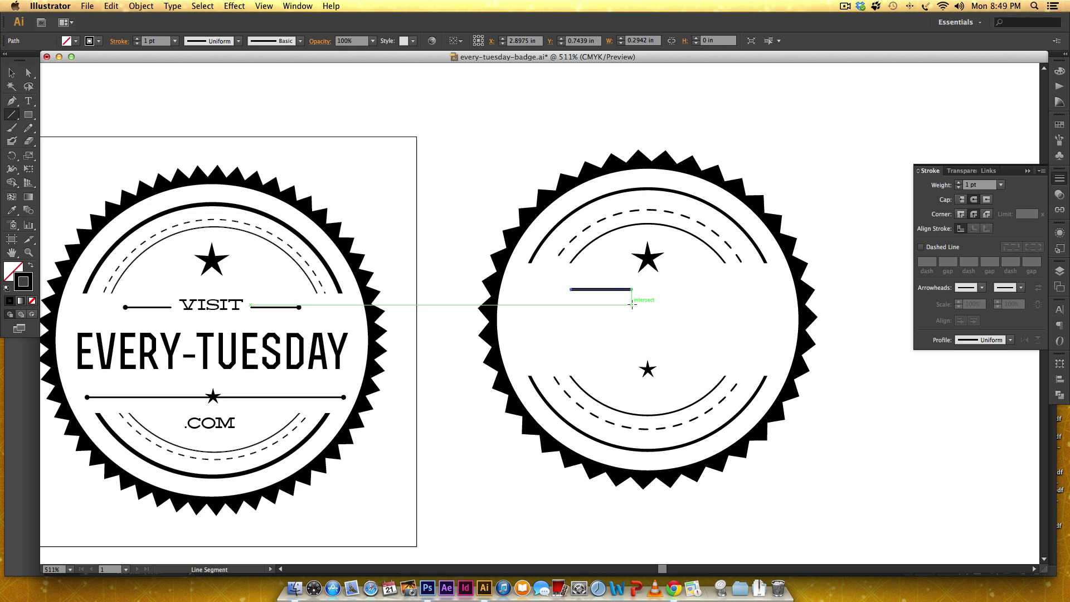
pyautogui.click(984, 188)
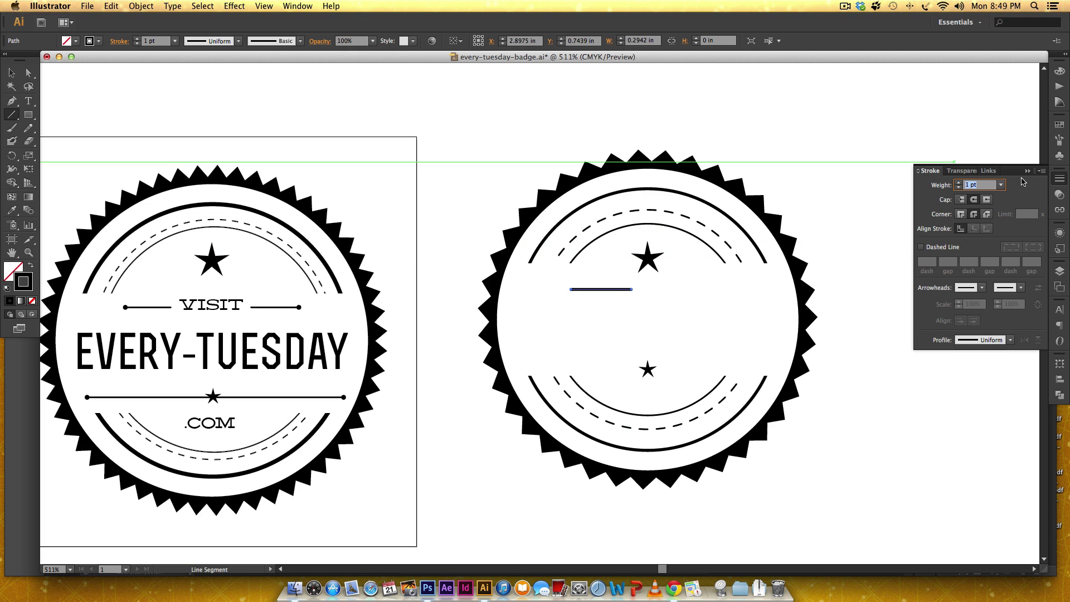
pyautogui.write('.75')
pyautogui.press('Return')
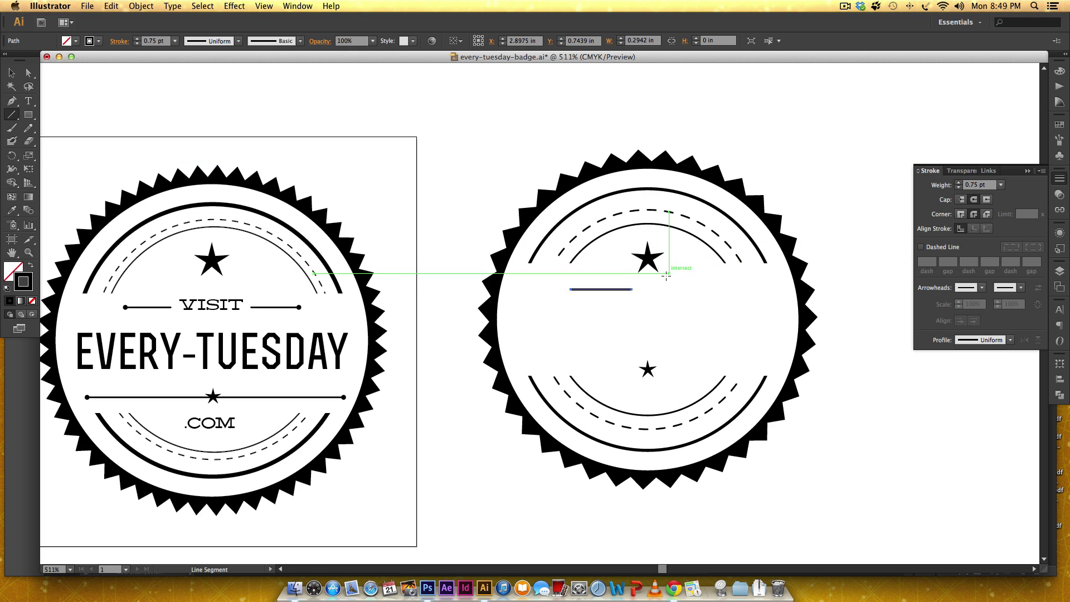
pyautogui.press('v')
pyautogui.click(657, 272)
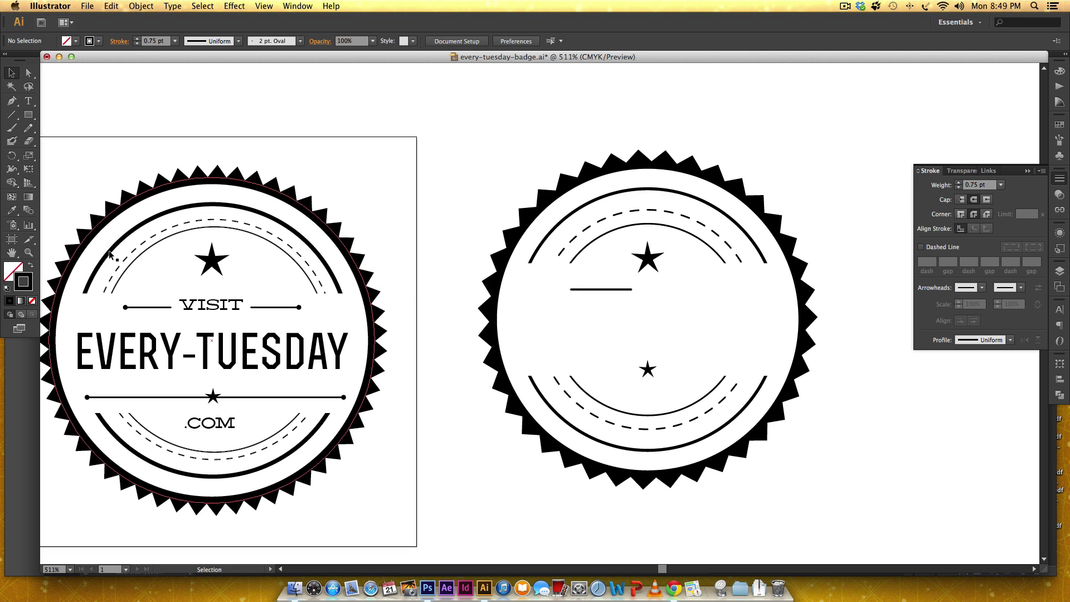
pyautogui.click(28, 115)
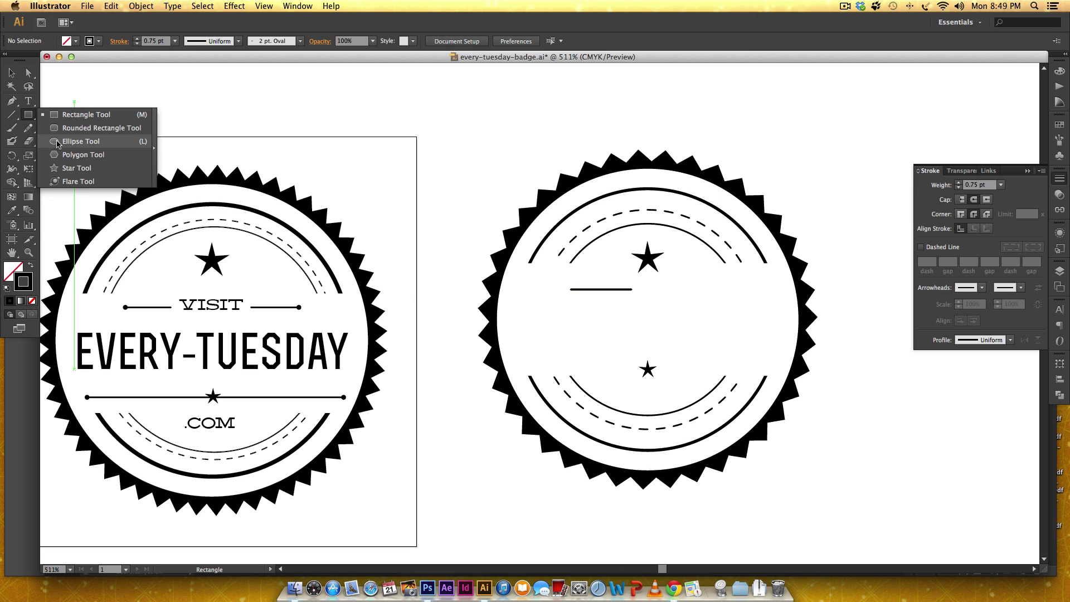
# Step: Give the short left line a round-dot Arrow 21 start arrowhead scaled to 25%
pyautogui.press('v')
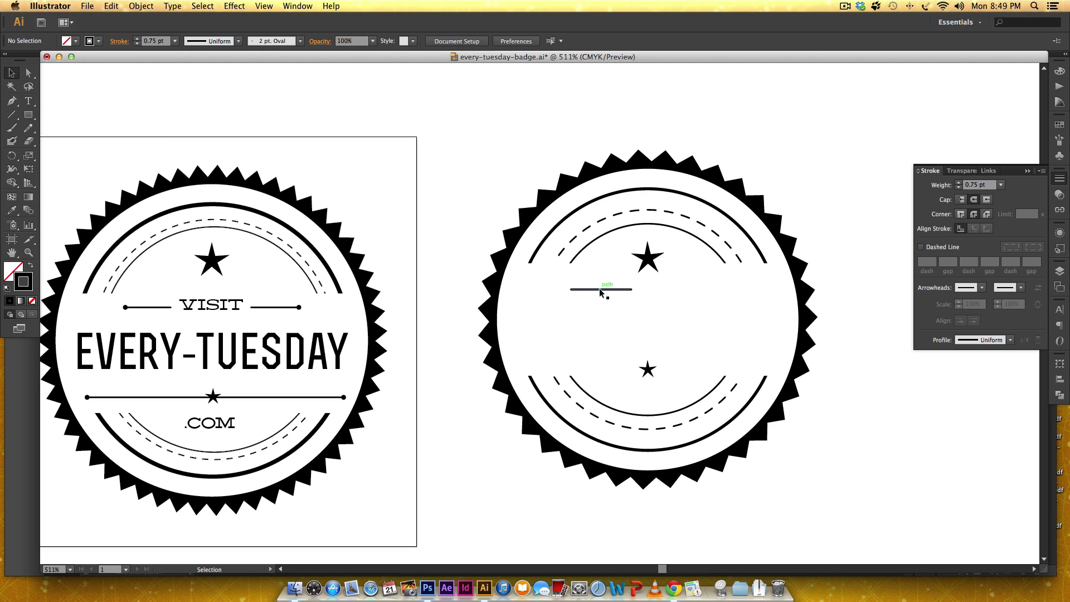
pyautogui.click(600, 289)
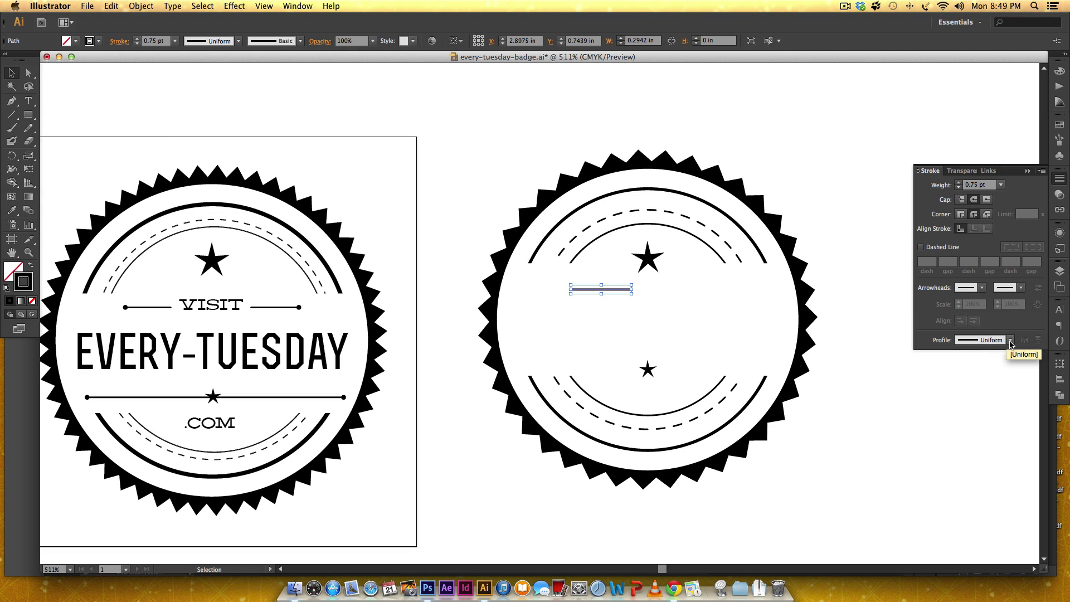
pyautogui.click(982, 287)
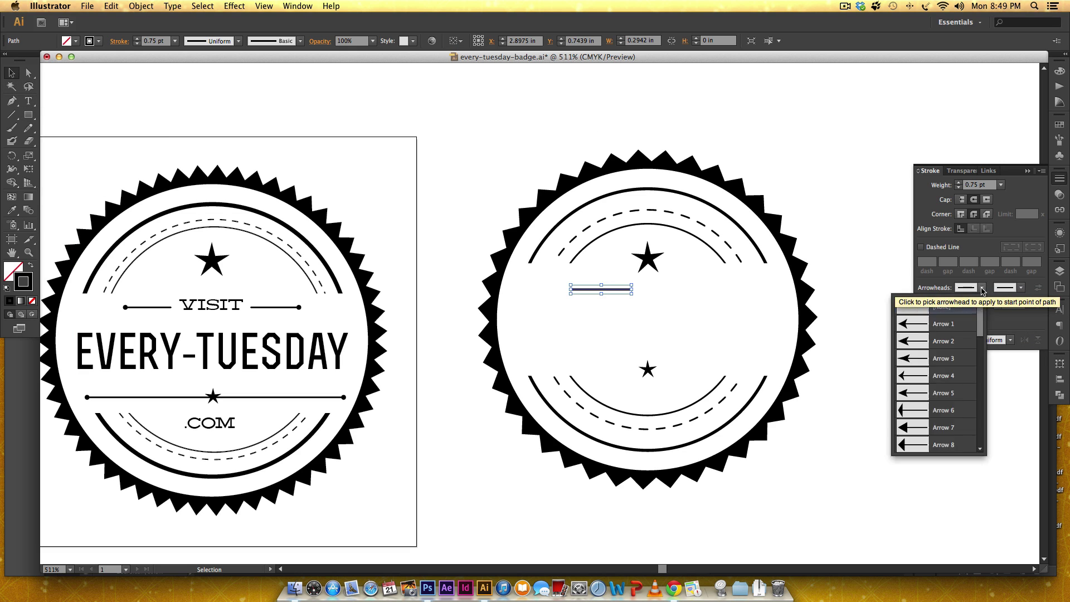
pyautogui.scroll(-5, 918, 353)
pyautogui.scroll(7, 919, 353)
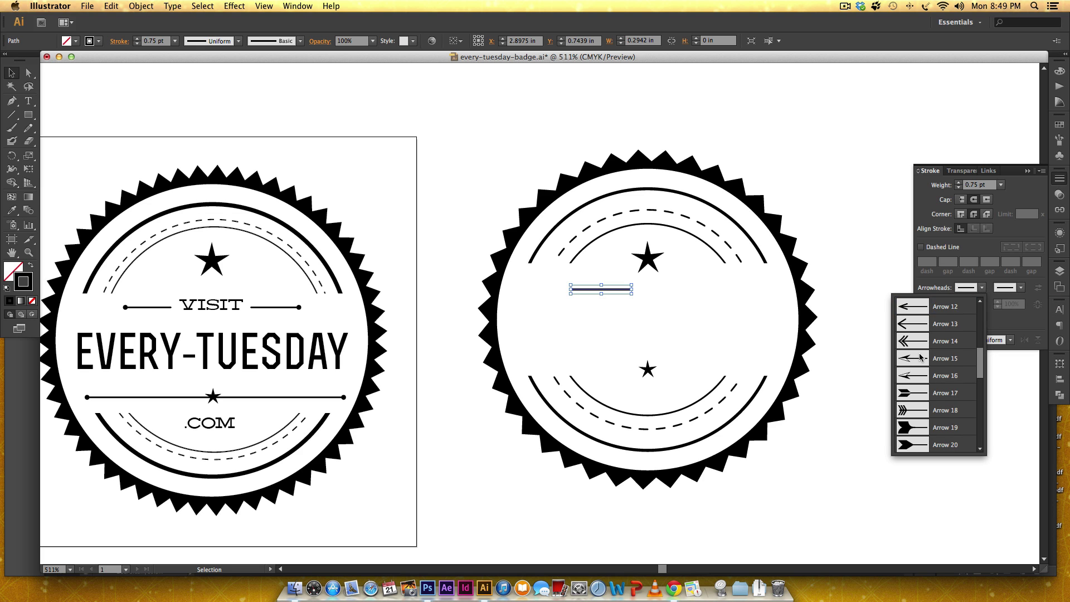
pyautogui.click(942, 393)
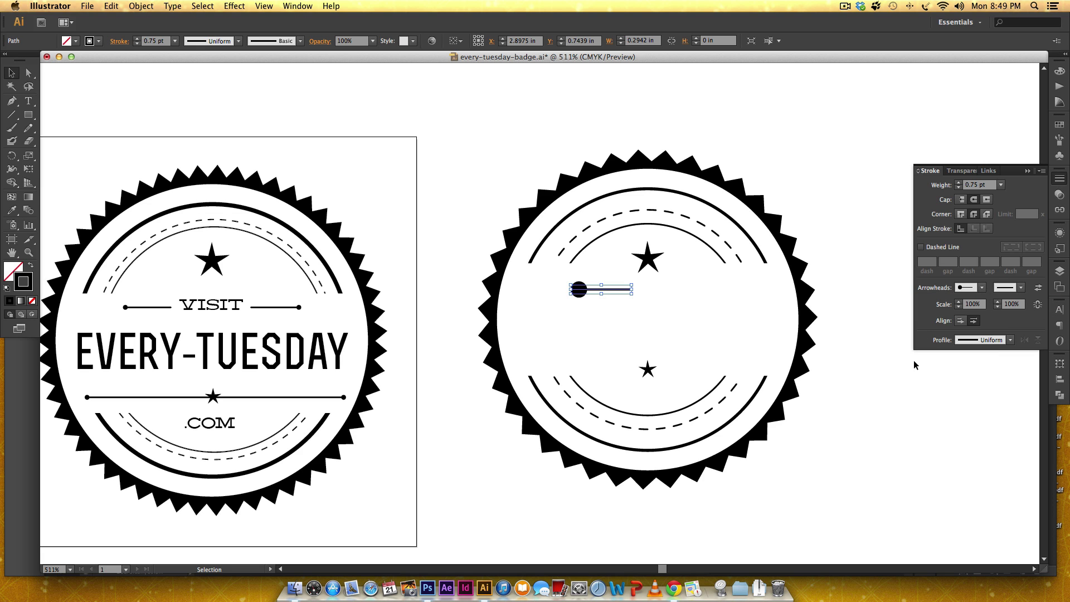
pyautogui.click(983, 306)
pyautogui.write('20')
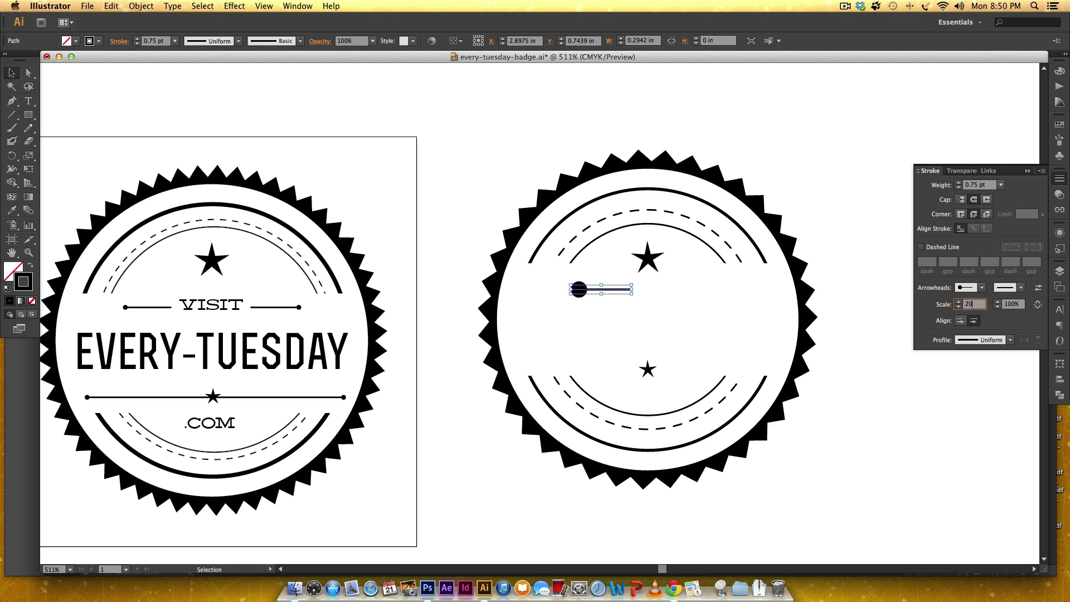
pyautogui.press('Return')
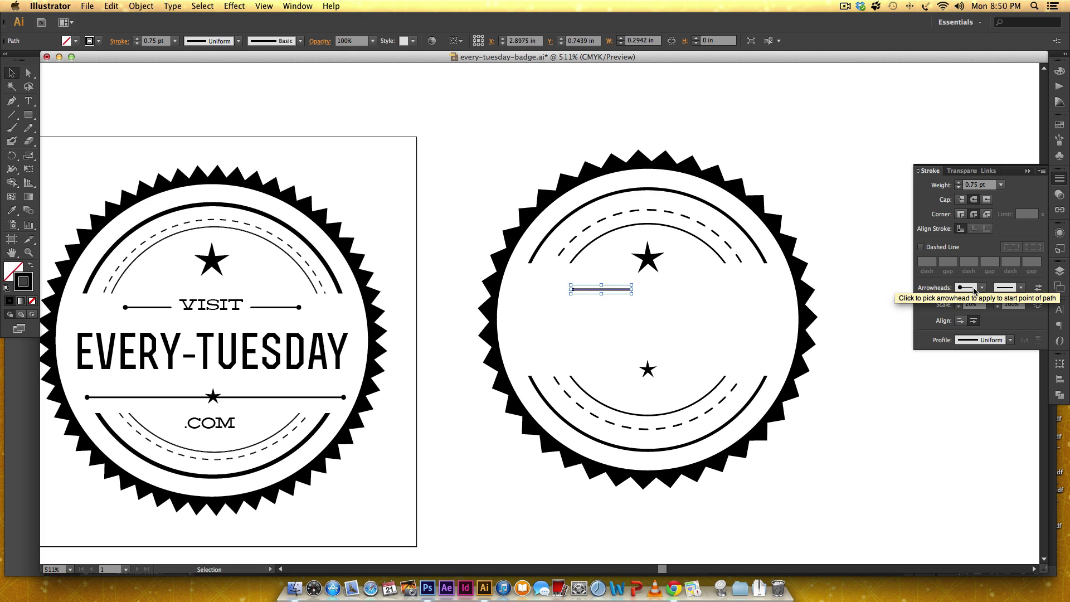
pyautogui.click(970, 304)
pyautogui.write('2')
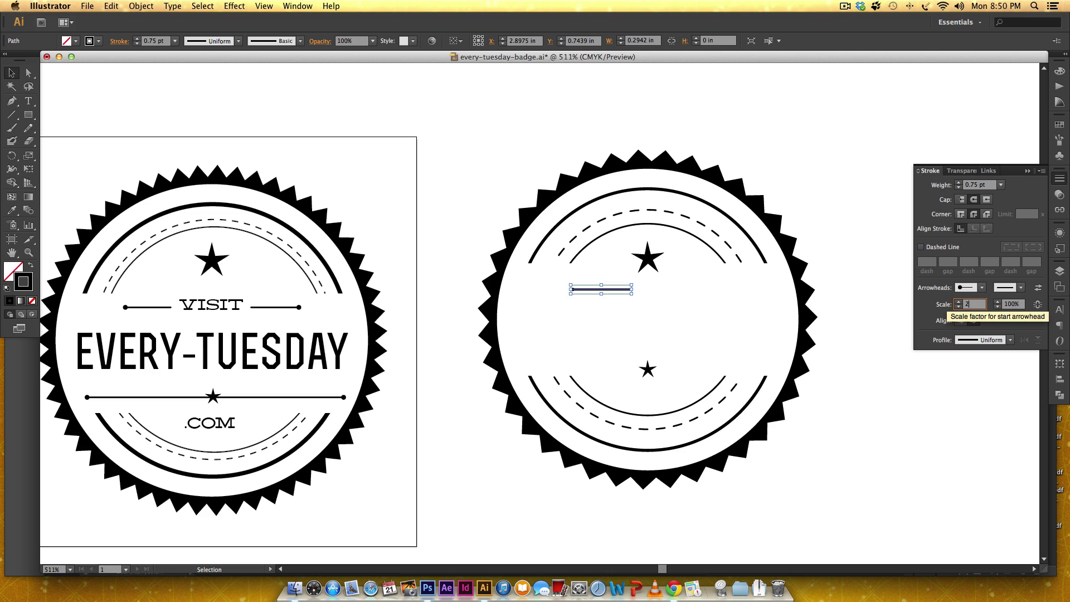
pyautogui.write('5')
pyautogui.press('Return')
pyautogui.click(864, 219)
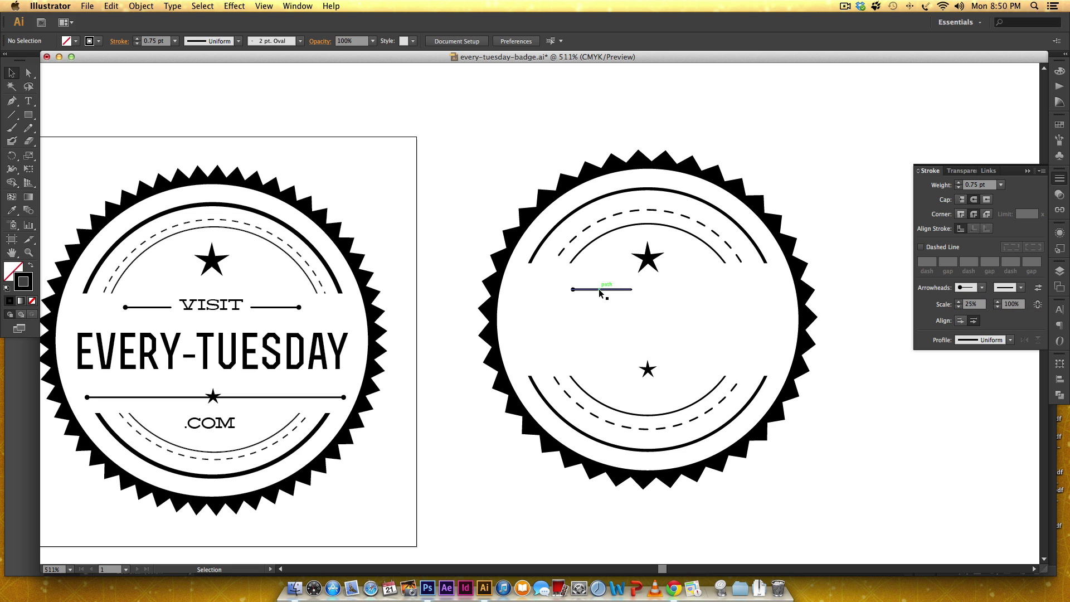
# Step: Duplicate the line to the right of the star, reflect it vertically, and adjust both lines' positions and lengths
pyautogui.moveTo(598, 288); pyautogui.dragTo(698, 288)
pyautogui.rightClick(698, 290)
pyautogui.moveTo(746, 432)
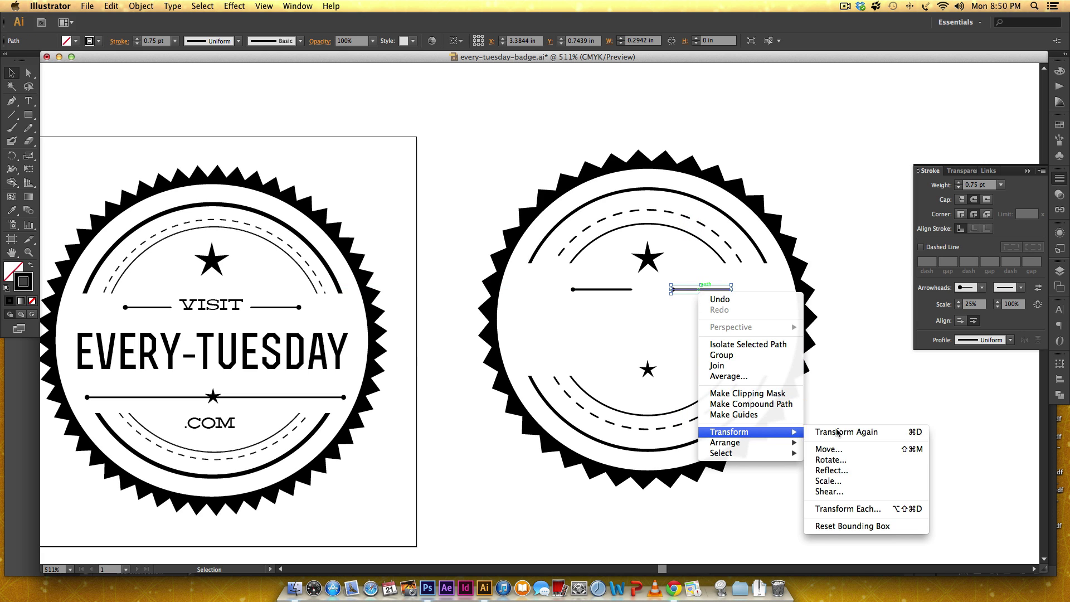
pyautogui.click(867, 471)
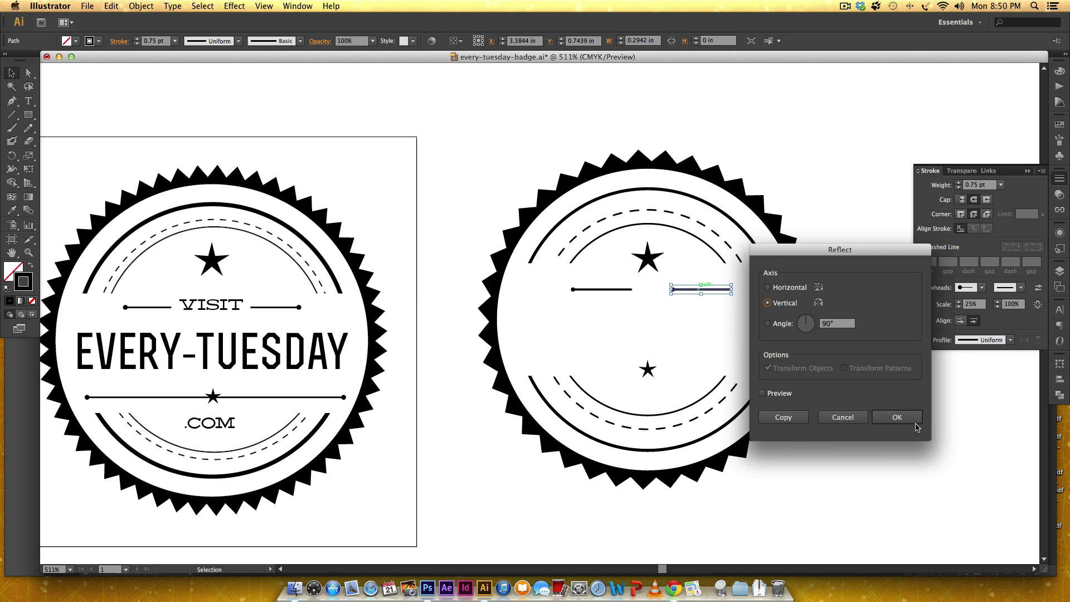
pyautogui.click(897, 418)
pyautogui.click(823, 292)
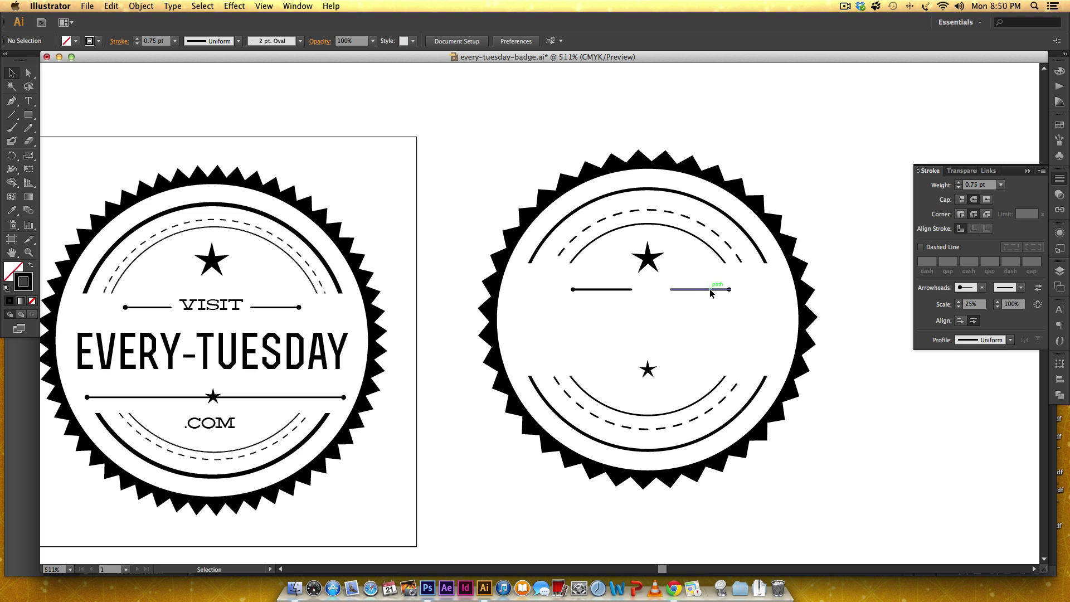
pyautogui.moveTo(710, 289); pyautogui.dragTo(613, 289)
pyautogui.click(624, 289)
# Step: Copy VISIT from the reference badge into the gap between the right badge's two lines
pyautogui.click(640, 316)
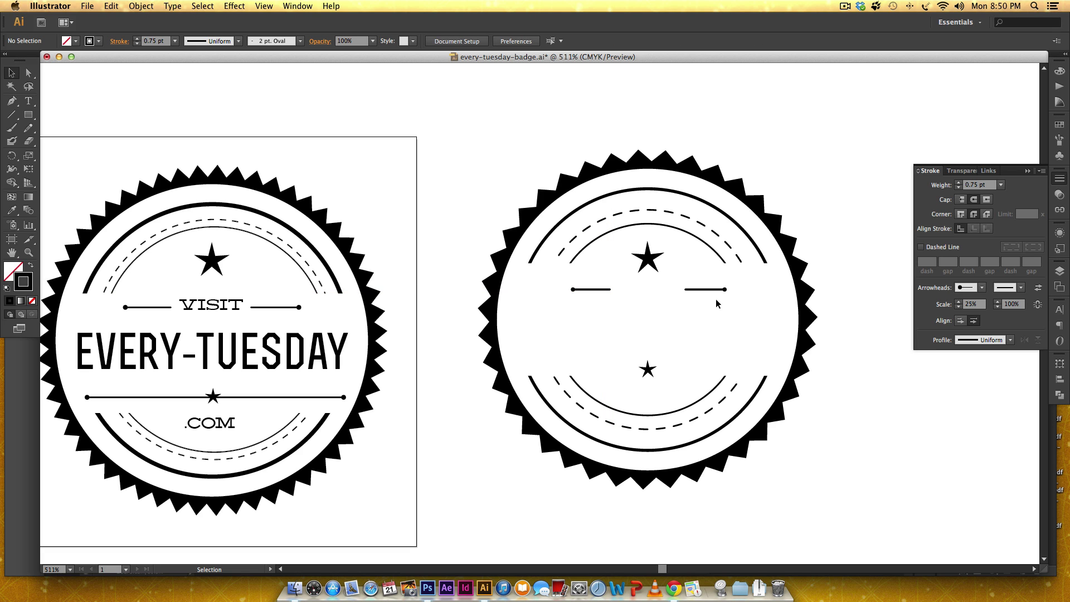
pyautogui.click(202, 313)
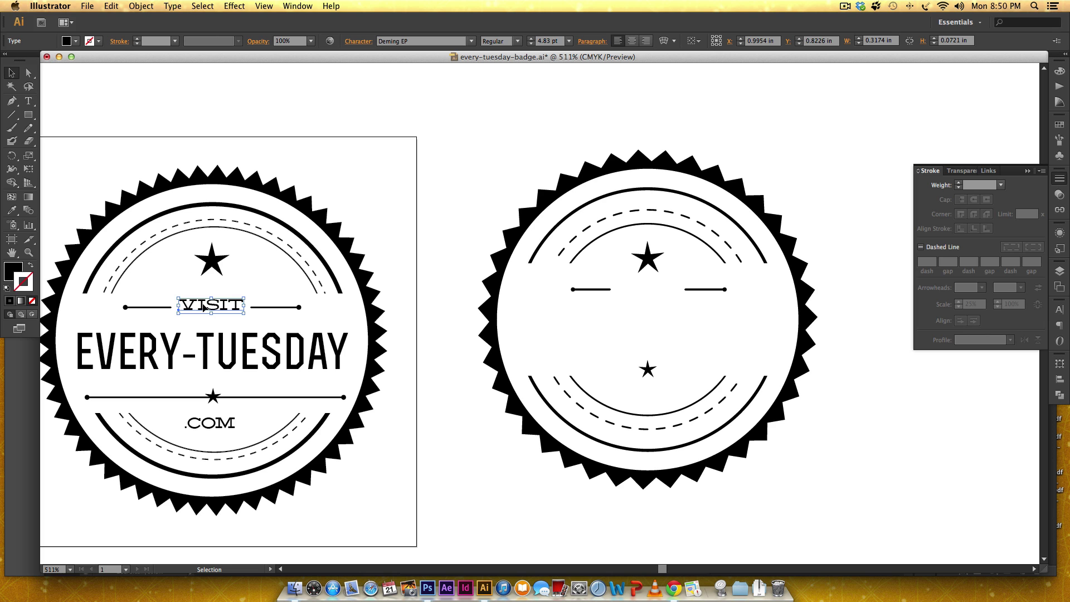
pyautogui.moveTo(203, 307); pyautogui.dragTo(640, 289)
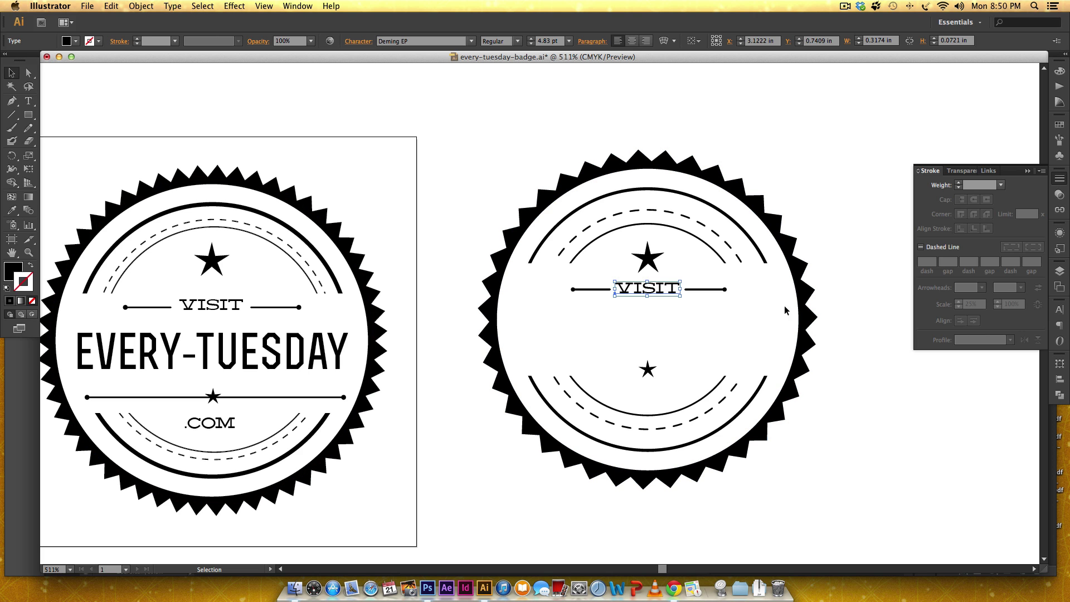
pyautogui.click(1060, 309)
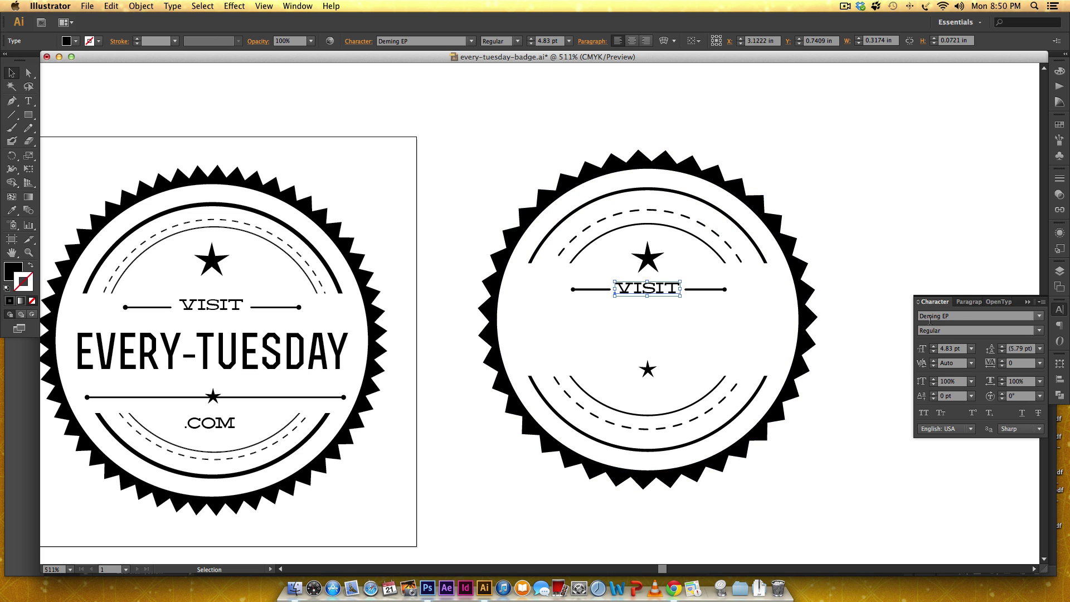
# Step: Copy EVERY-TUESDAY from the reference badge so it sits directly beneath VISIT
pyautogui.click(254, 343)
pyautogui.moveTo(252, 362); pyautogui.dragTo(693, 327)
pyautogui.doubleClick(686, 336)
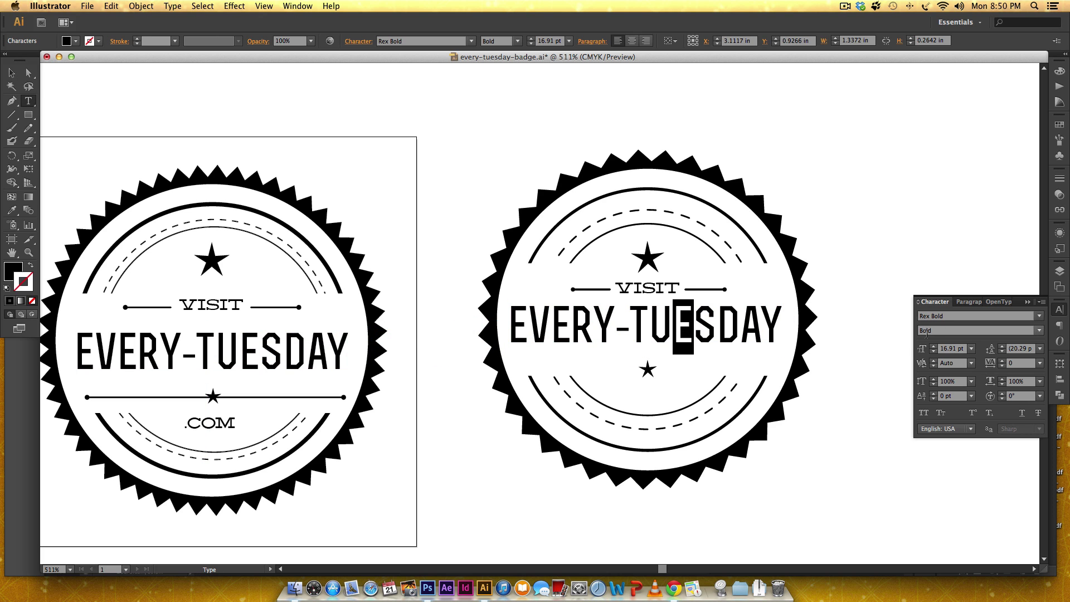
pyautogui.press('Escape')
pyautogui.click(500, 162)
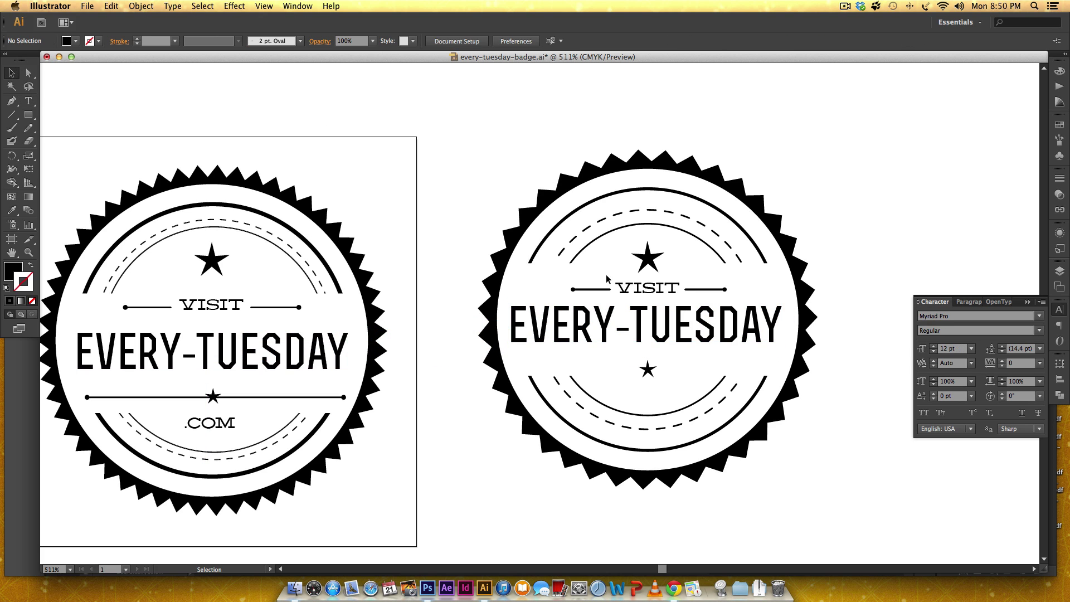
# Step: Copy the VISIT line below EVERY-TUESDAY as a long rule with a 25% Arrow 21 end dot
pyautogui.moveTo(712, 291); pyautogui.dragTo(524, 366)
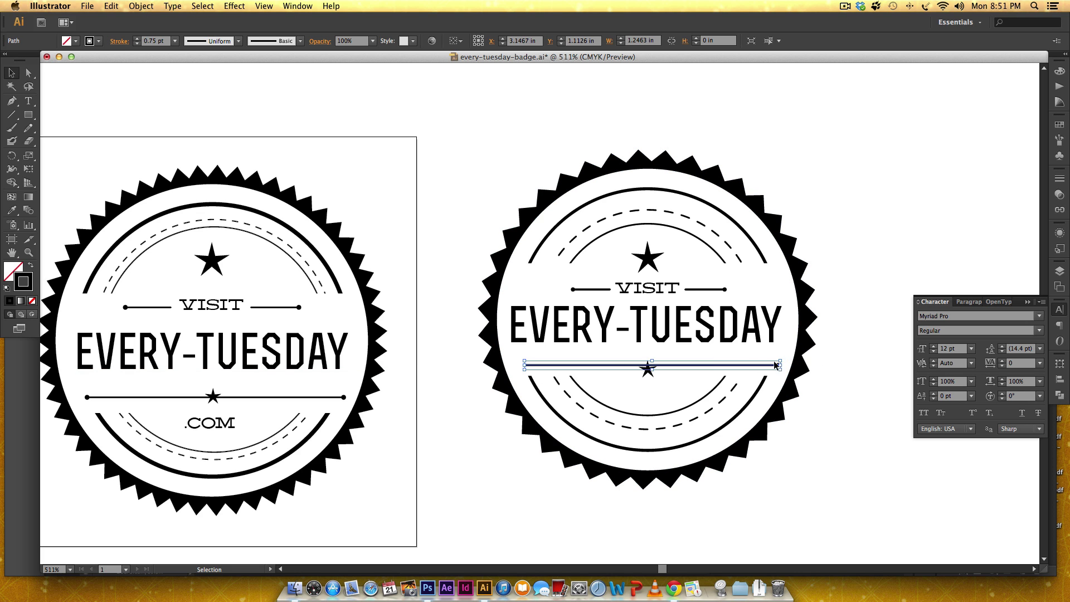
pyautogui.click(1059, 178)
pyautogui.click(1021, 287)
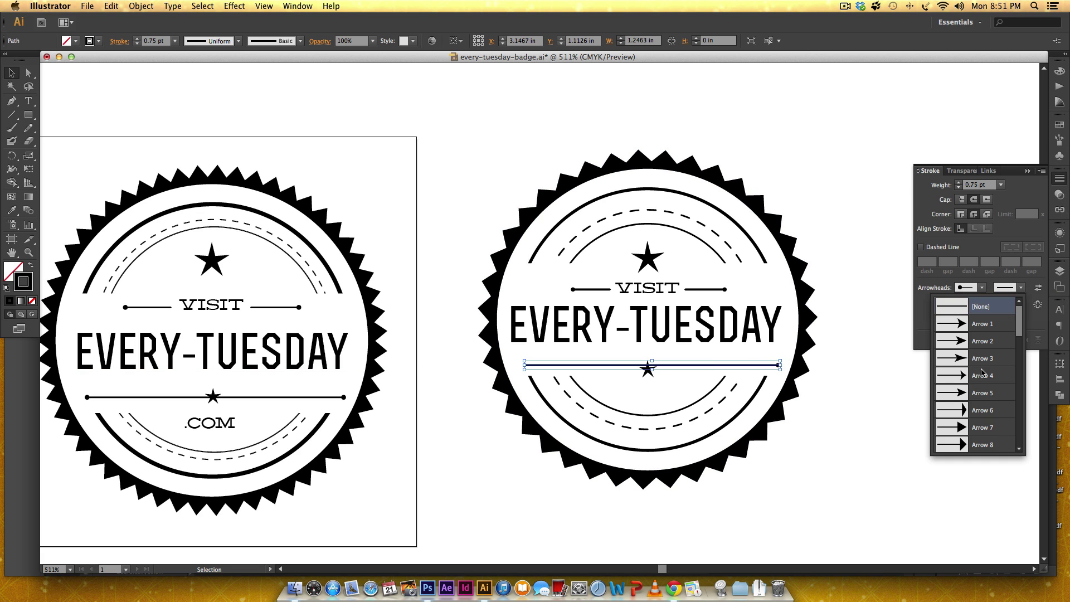
pyautogui.scroll(-5, 982, 373)
pyautogui.click(957, 429)
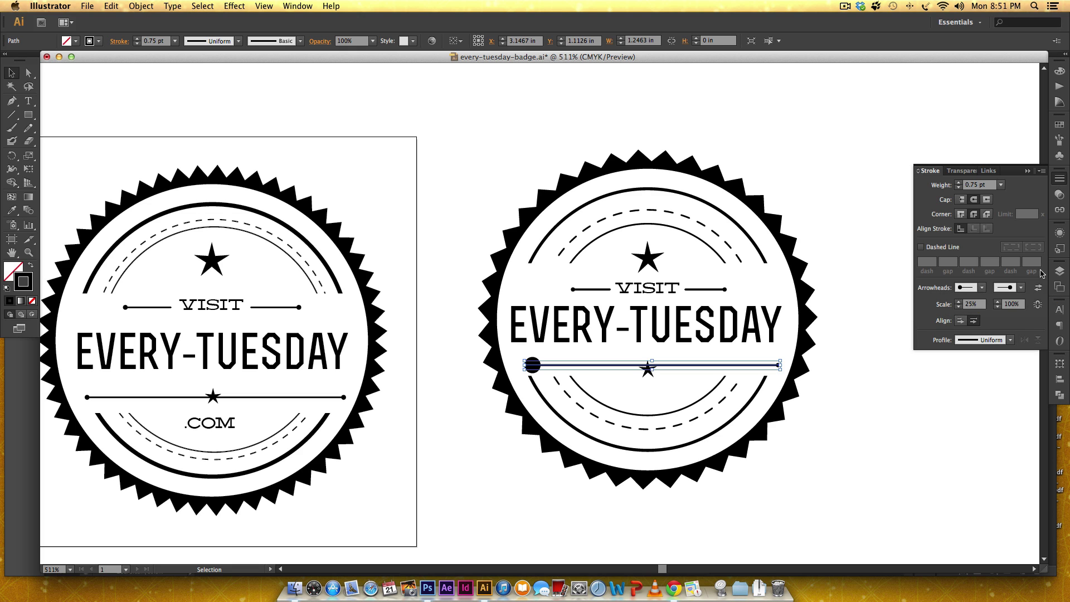
pyautogui.click(1006, 303)
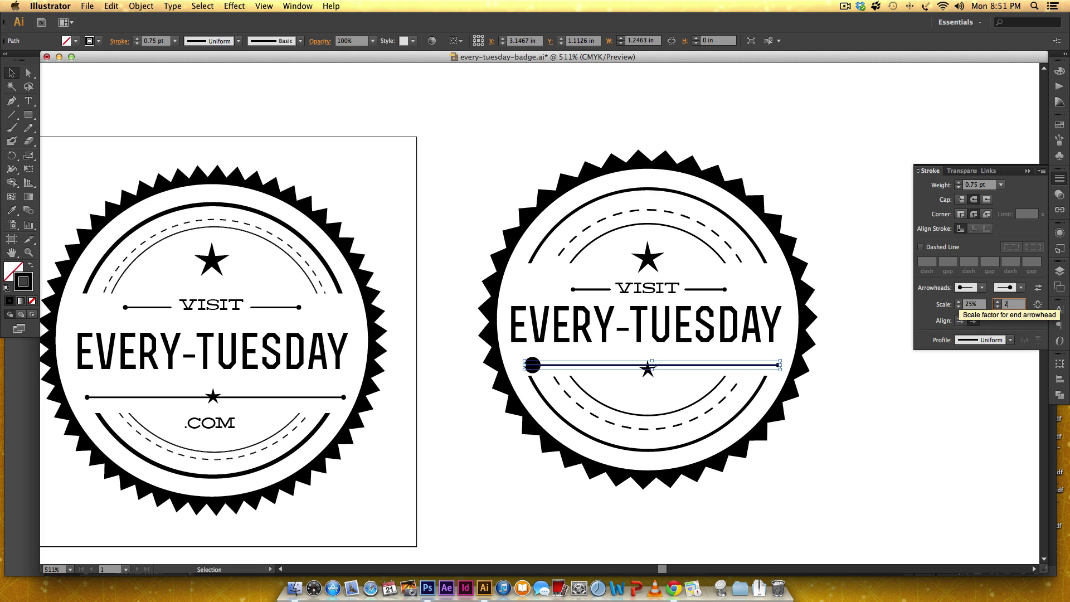
pyautogui.press('Return')
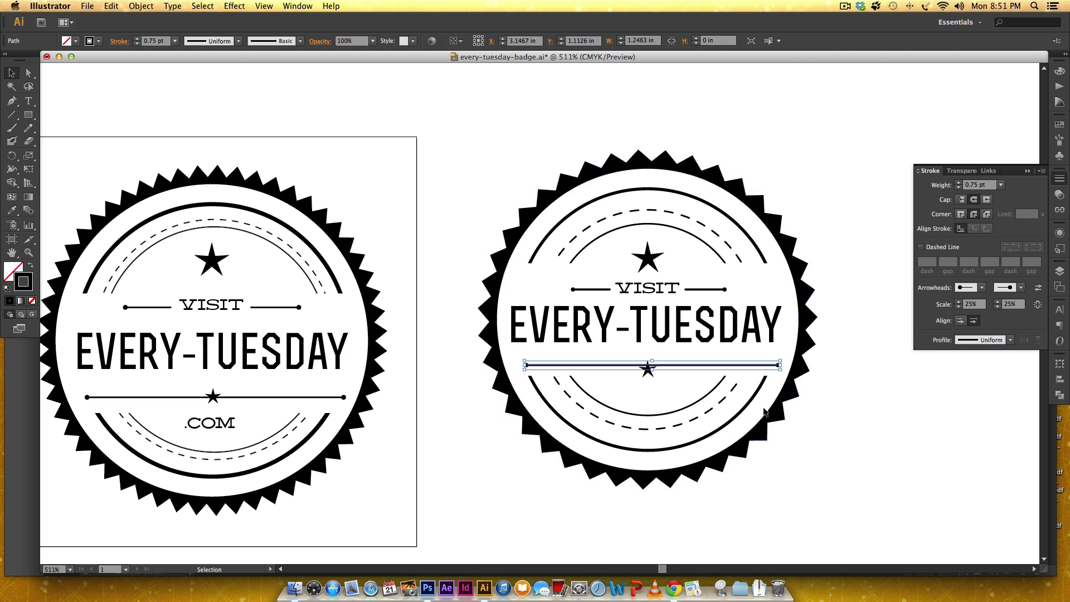
# Step: Move the small star onto the long rule and copy .COM beneath it from the reference badge
pyautogui.press('c')
pyautogui.press('v')
pyautogui.press('super+shift+a')
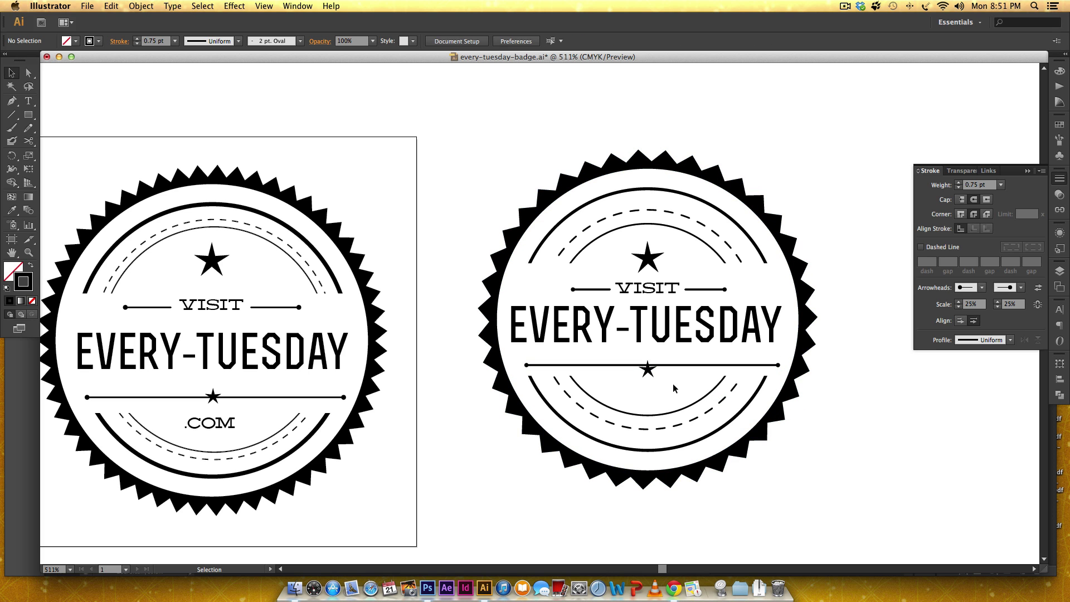
pyautogui.moveTo(654, 378); pyautogui.dragTo(651, 370)
pyautogui.press('super+shift+a')
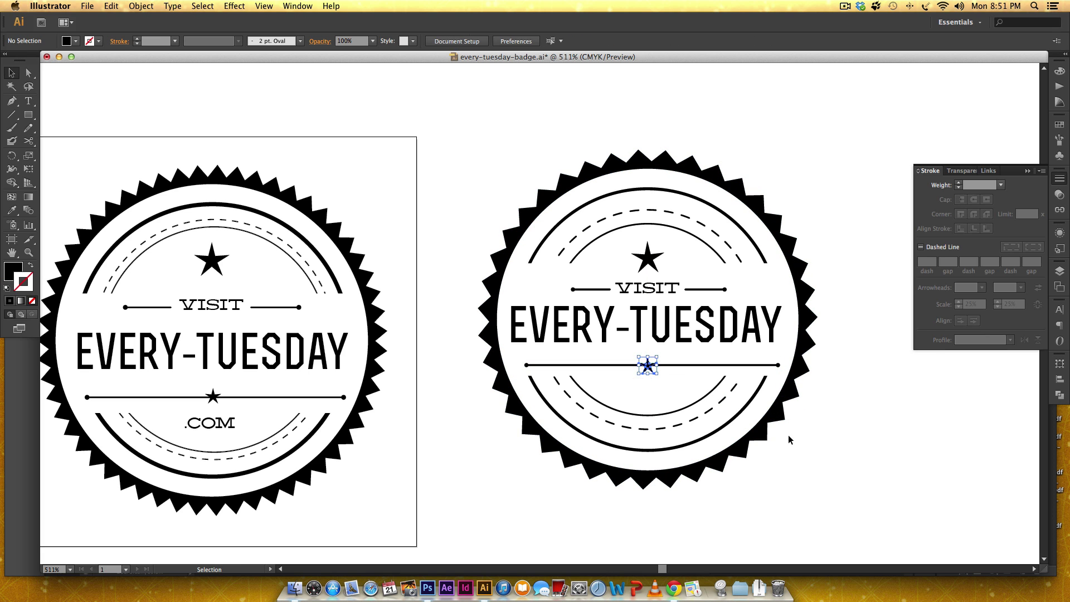
pyautogui.moveTo(209, 426); pyautogui.dragTo(645, 396)
pyautogui.press('super+shift+a')
pyautogui.hscroll(3, 836, 435)
pyautogui.scroll(1, 836, 435)
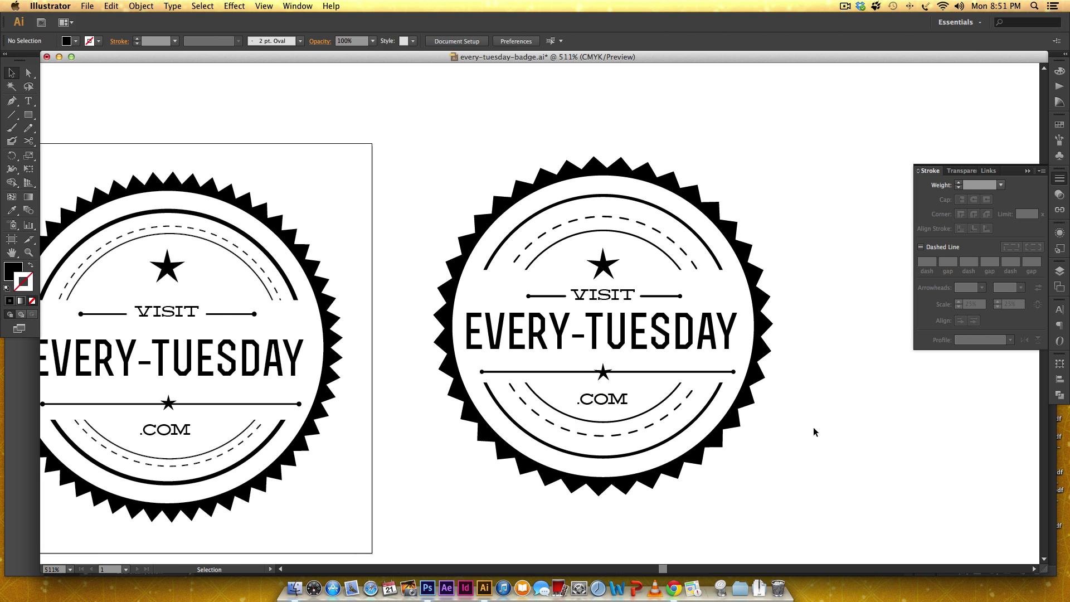
pyautogui.click(671, 336)
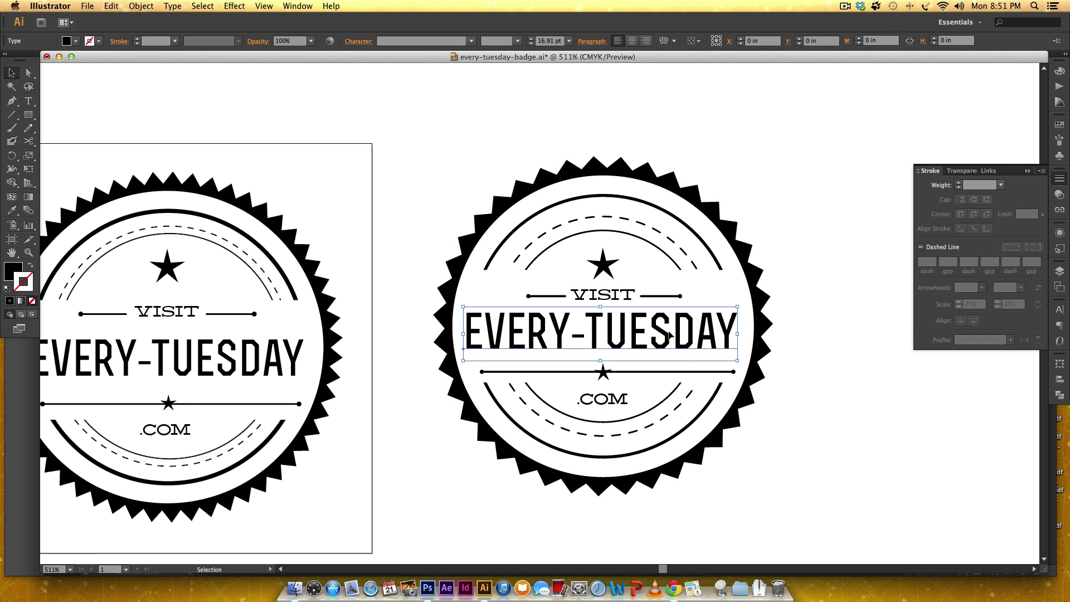
pyautogui.click(878, 376)
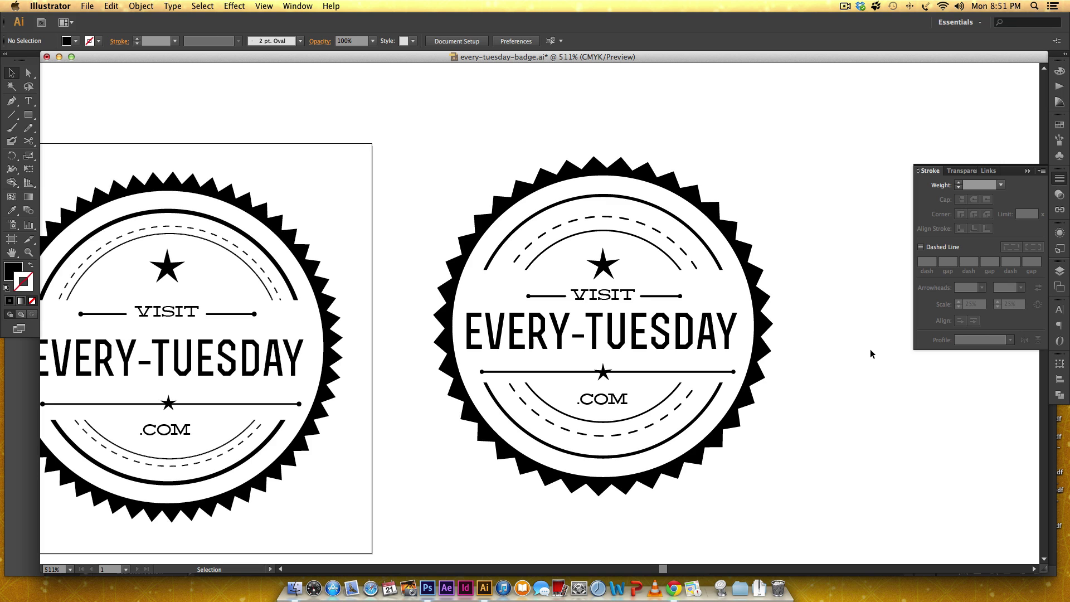